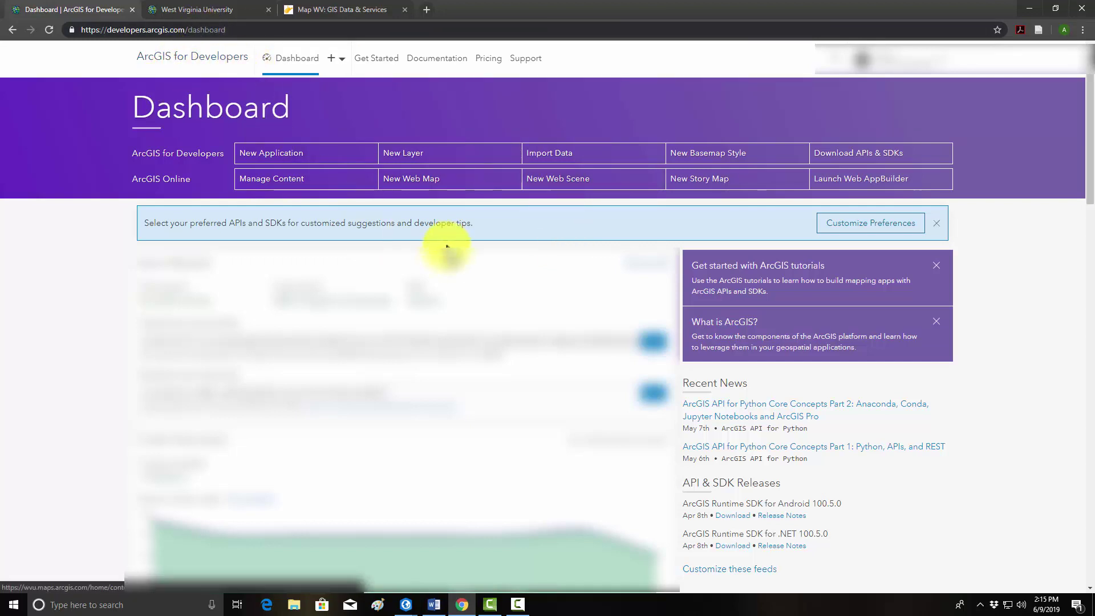
Start a new empty layer titled slope_failure_points2.
click(408, 155)
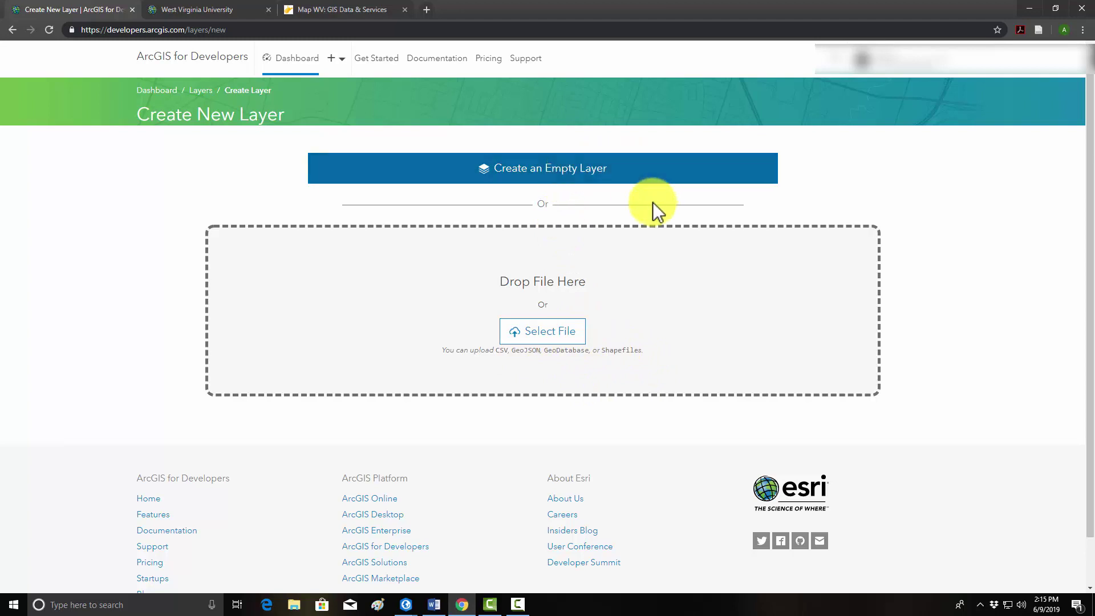
click(530, 180)
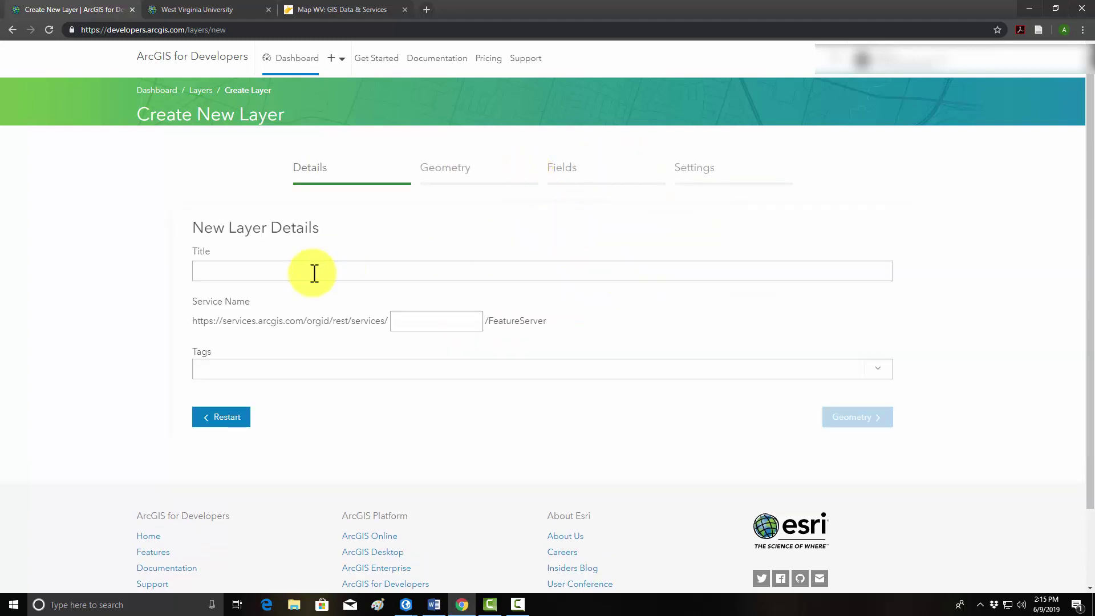
click(319, 266)
text(slope)
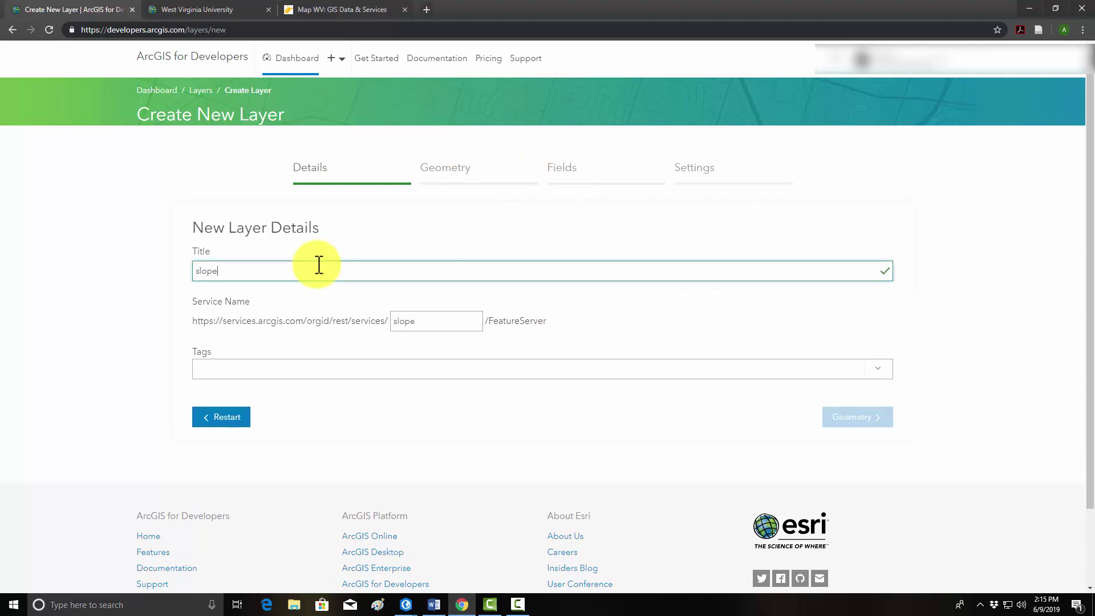
text(_failure_points)
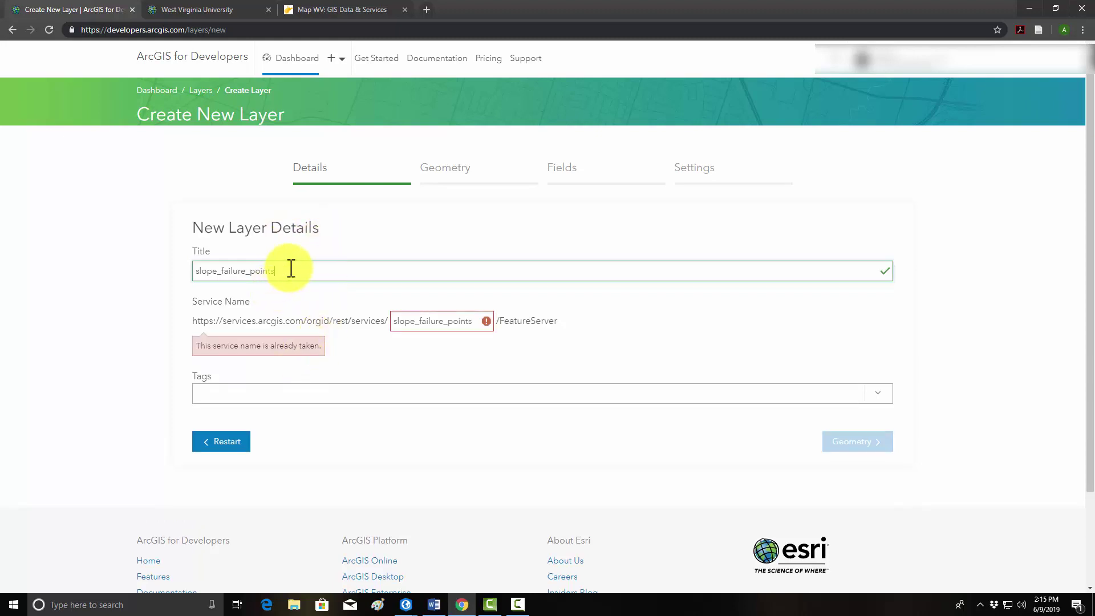
text(2)
Tag the layer slope, slope failure, landslides and geomorphology, then continue to Geometry.
click(304, 375)
click(181, 384)
click(215, 374)
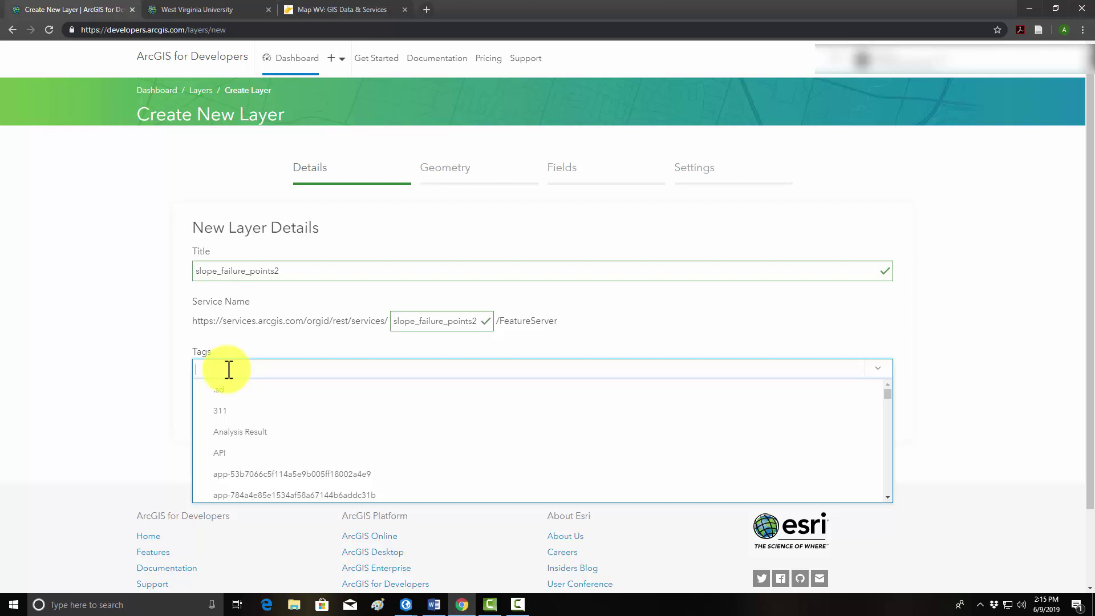
text(slope)
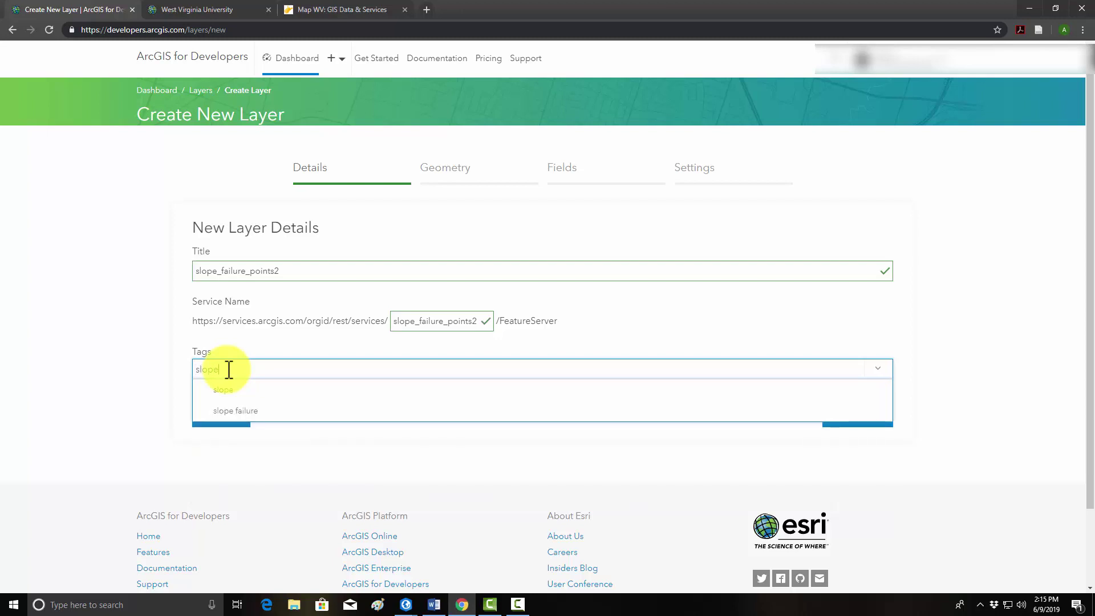
key(Return)
text(slope )
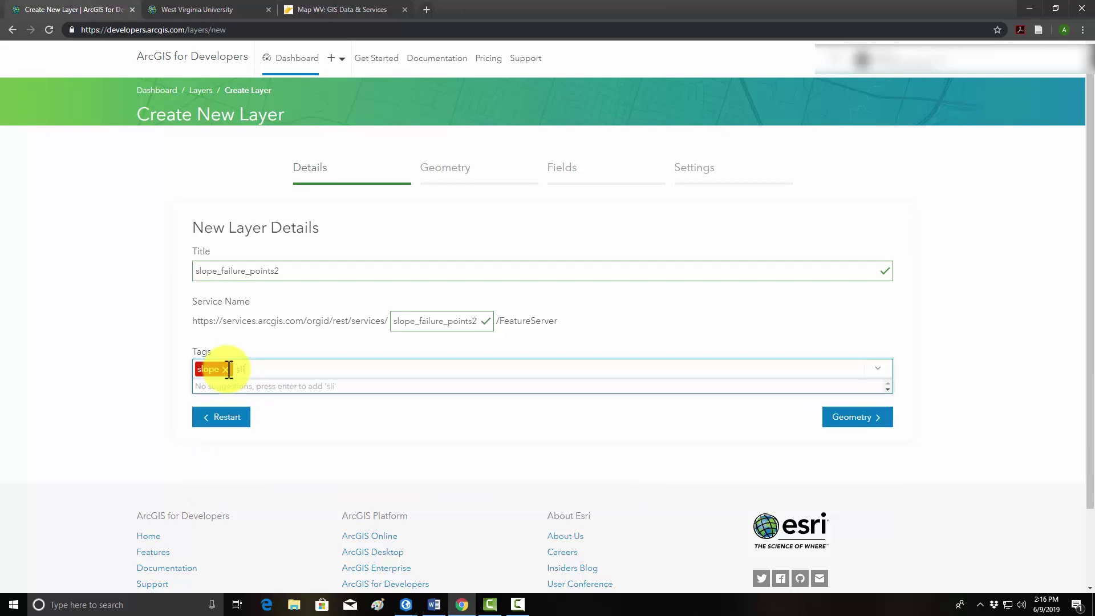
text(failure)
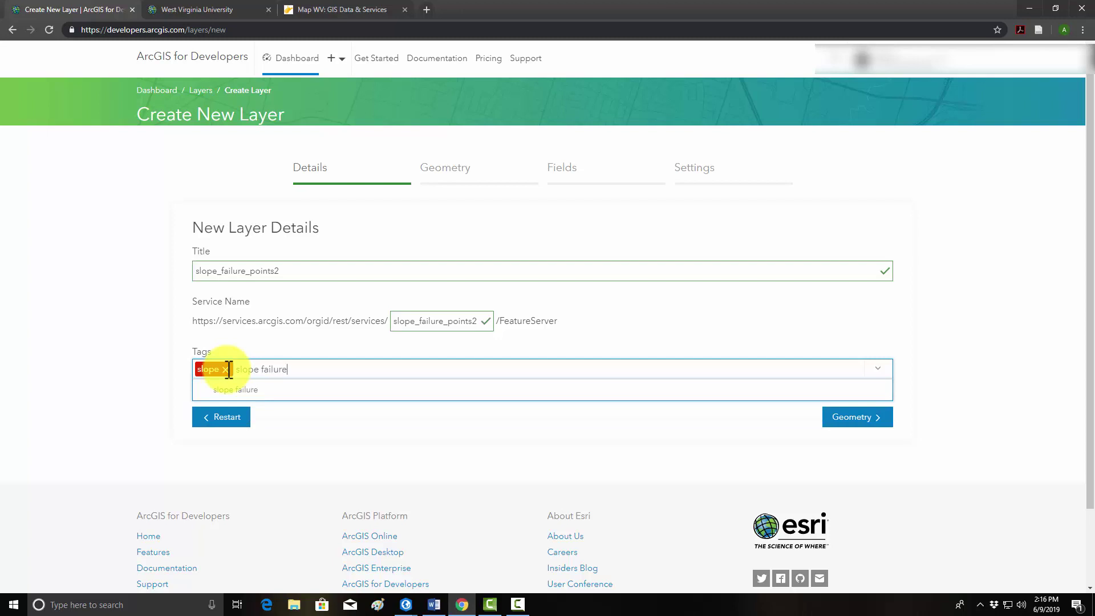
key(Return)
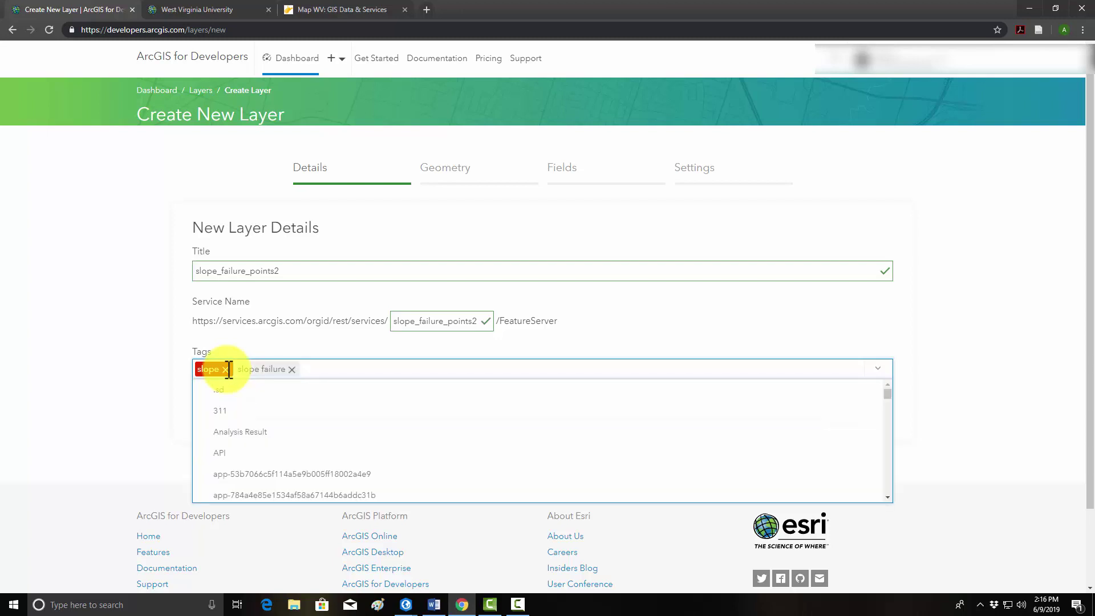
text(landslides)
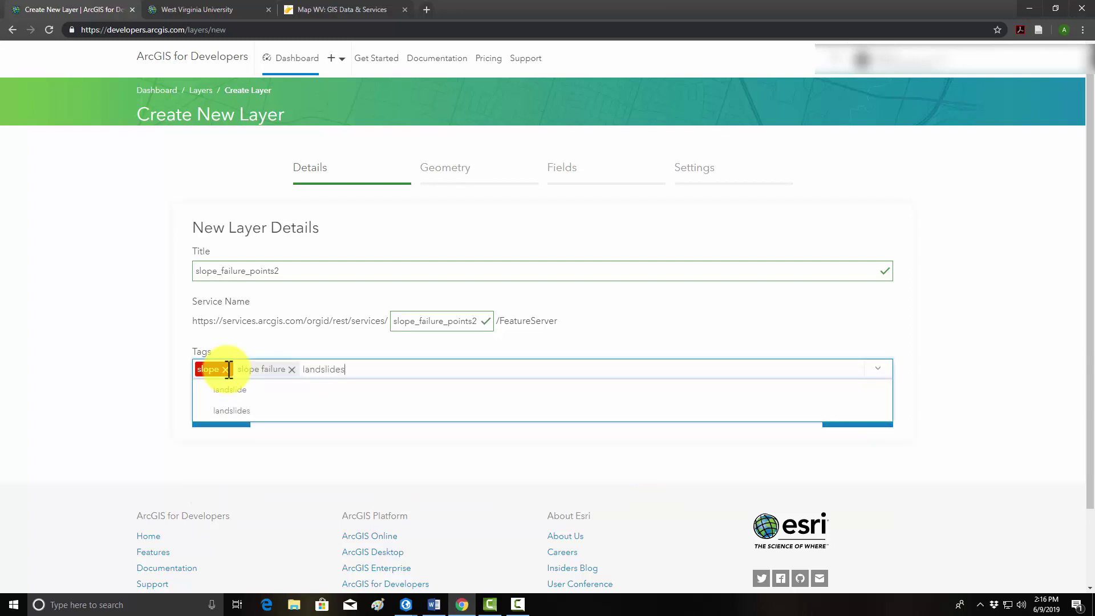
key(Return)
text(geom)
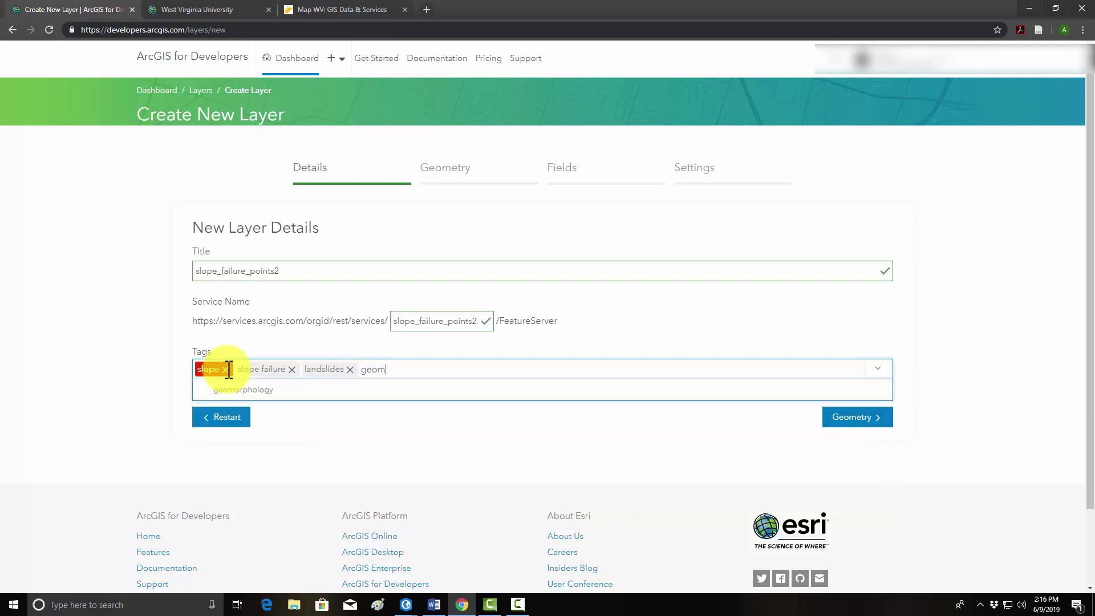
text(orphology)
key(Return)
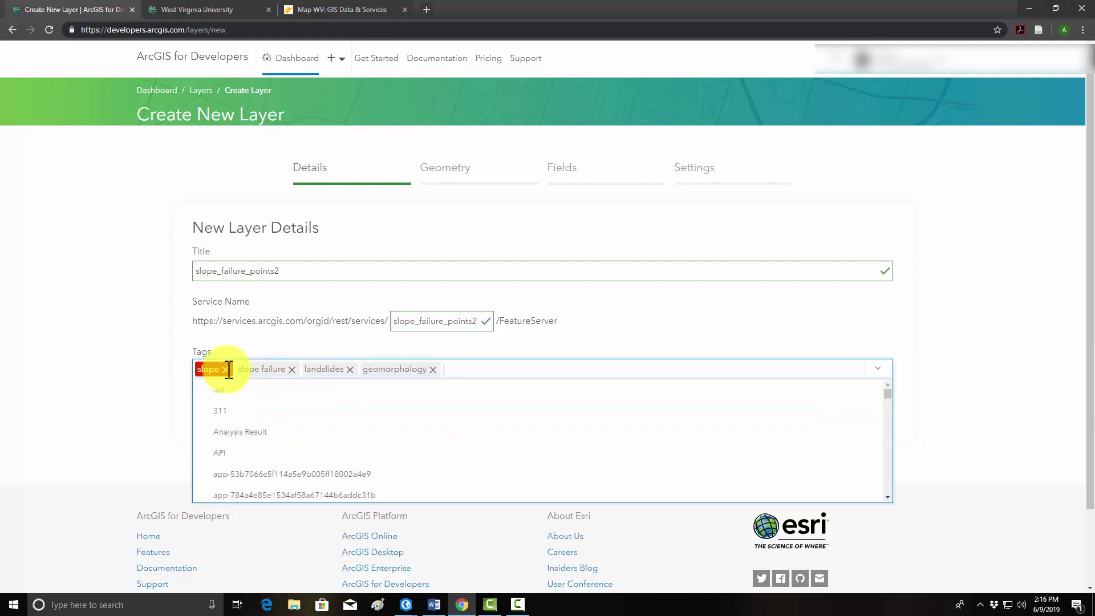
click(145, 396)
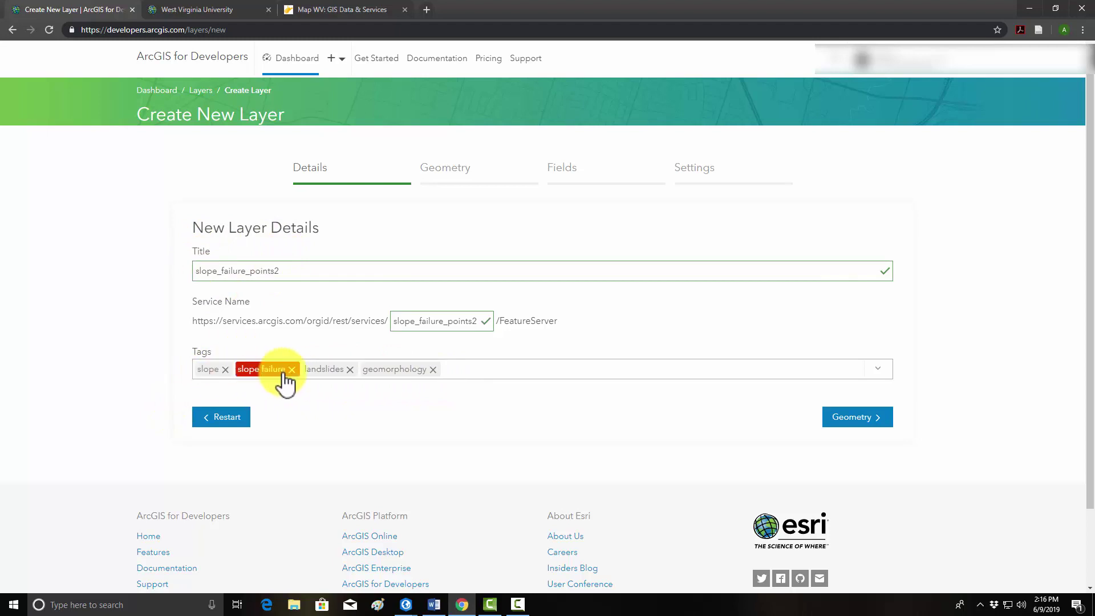
click(838, 421)
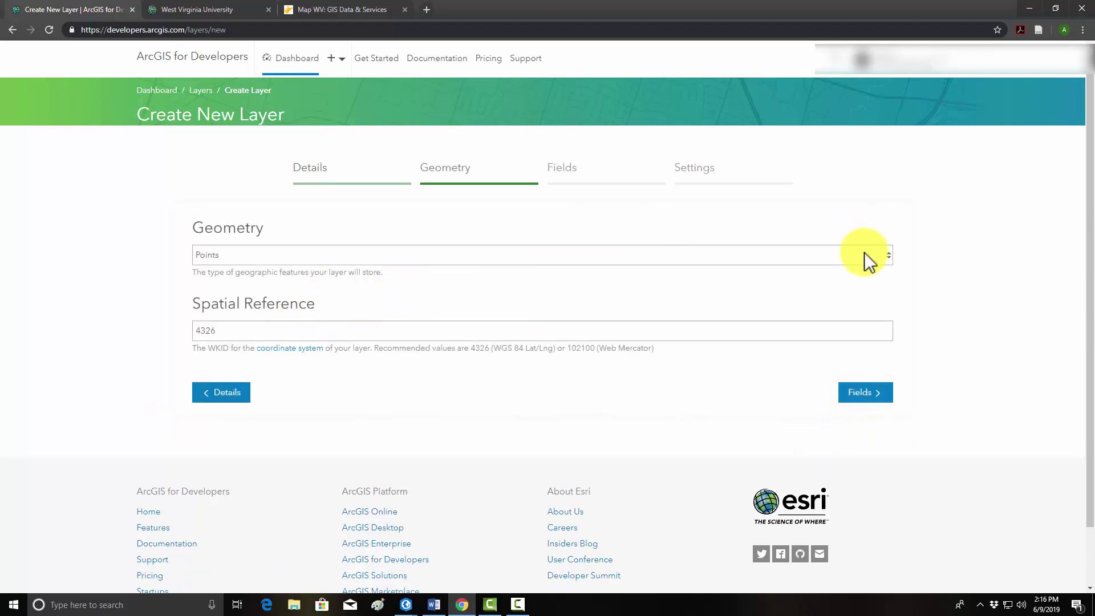
Keep the geometry type as Points with spatial reference 4326.
click(885, 262)
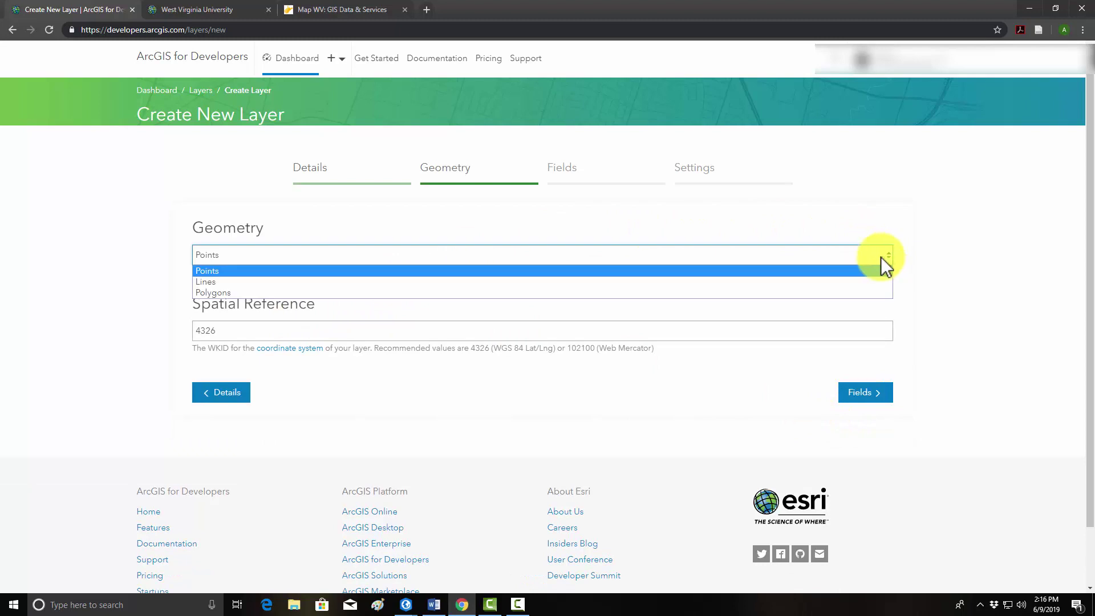
click(217, 272)
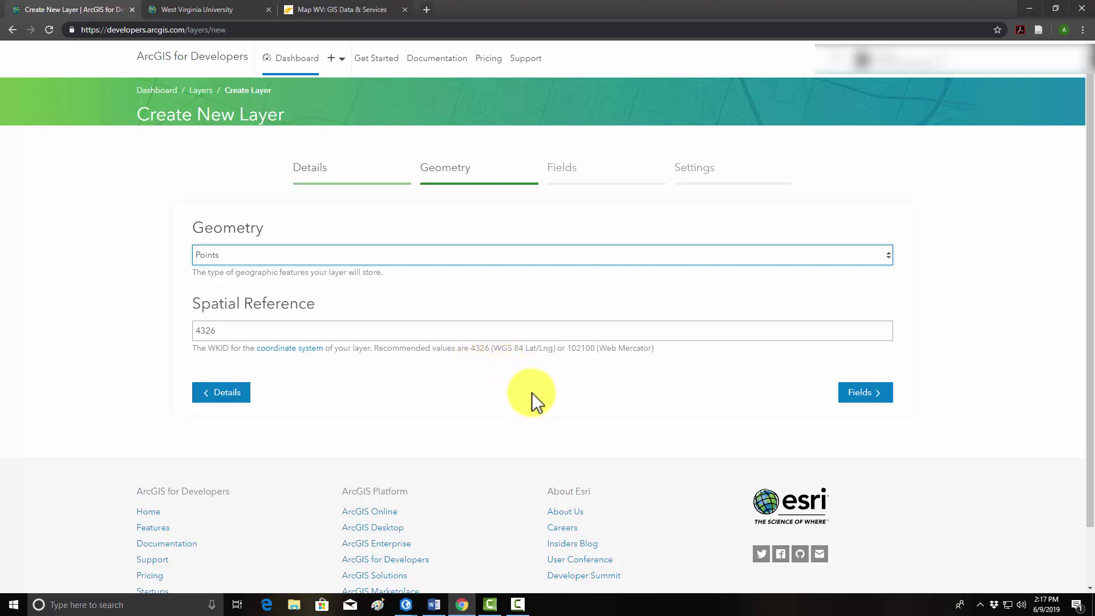
On the Fields step, add field 'date' with alias 'Date' and type Date.
click(858, 394)
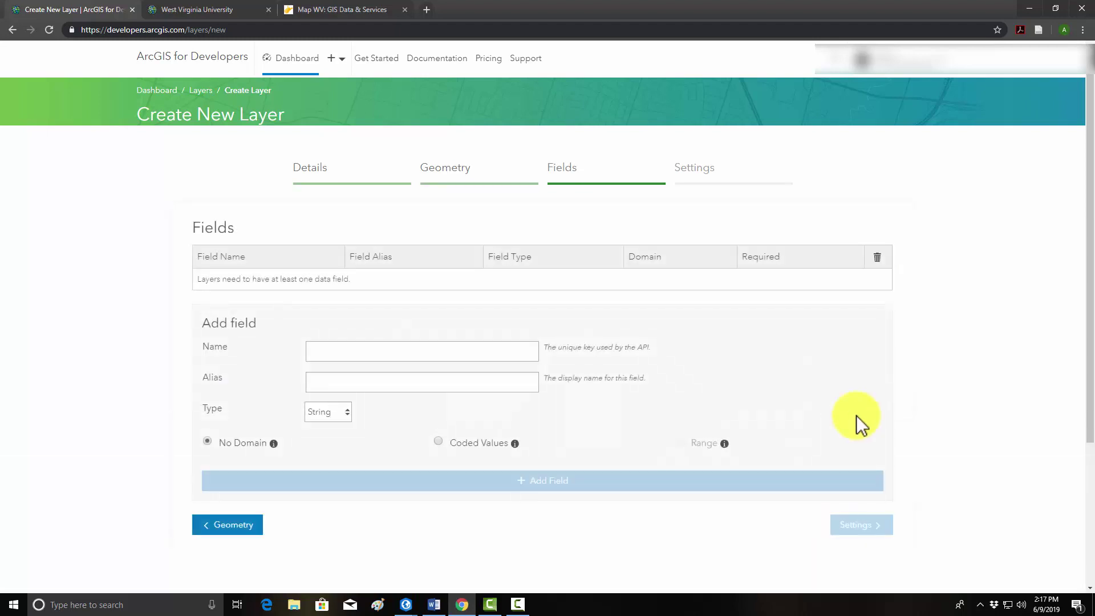
scroll(737, 345, down, 1)
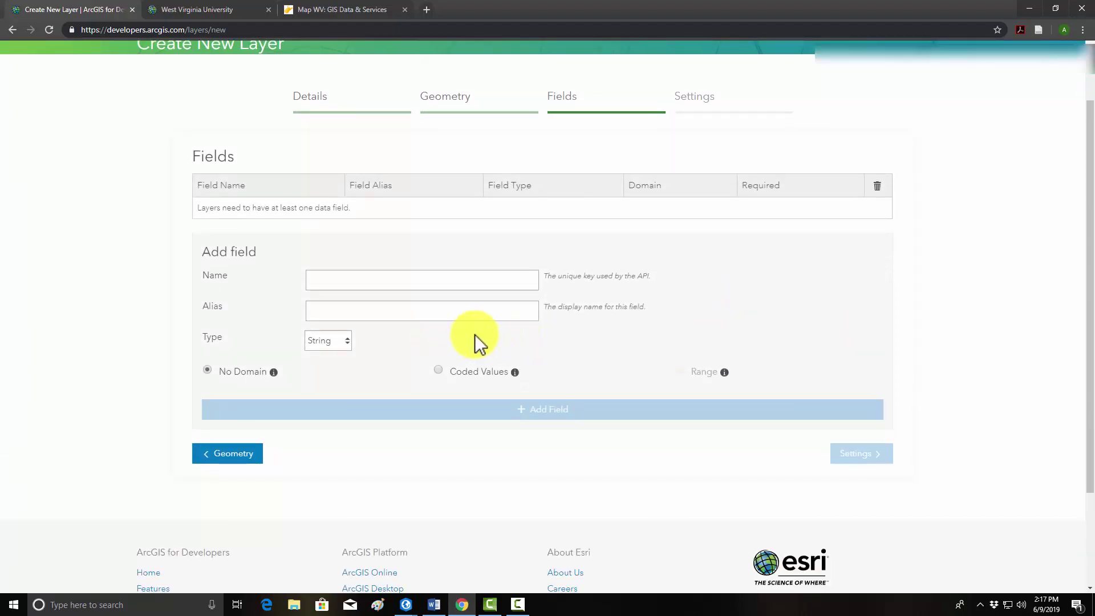
click(329, 282)
text(Dat)
key(BackSpace)
key(BackSpace)
key(BackSpace)
text(date)
click(382, 309)
key(BackSpace)
key(BackSpace)
key(BackSpace)
key(BackSpace)
text(Date)
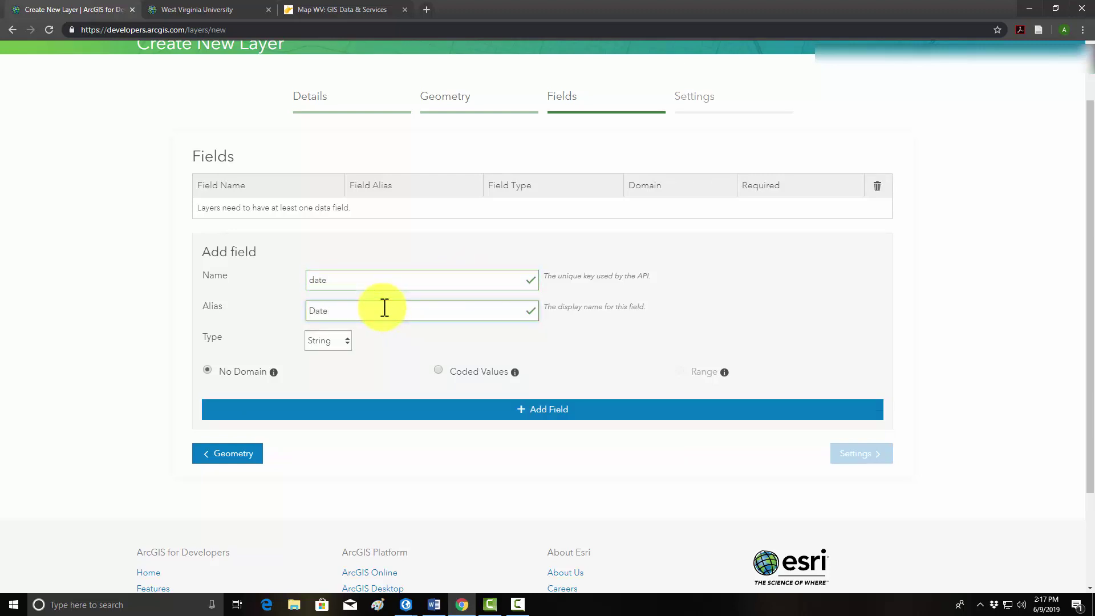
click(338, 347)
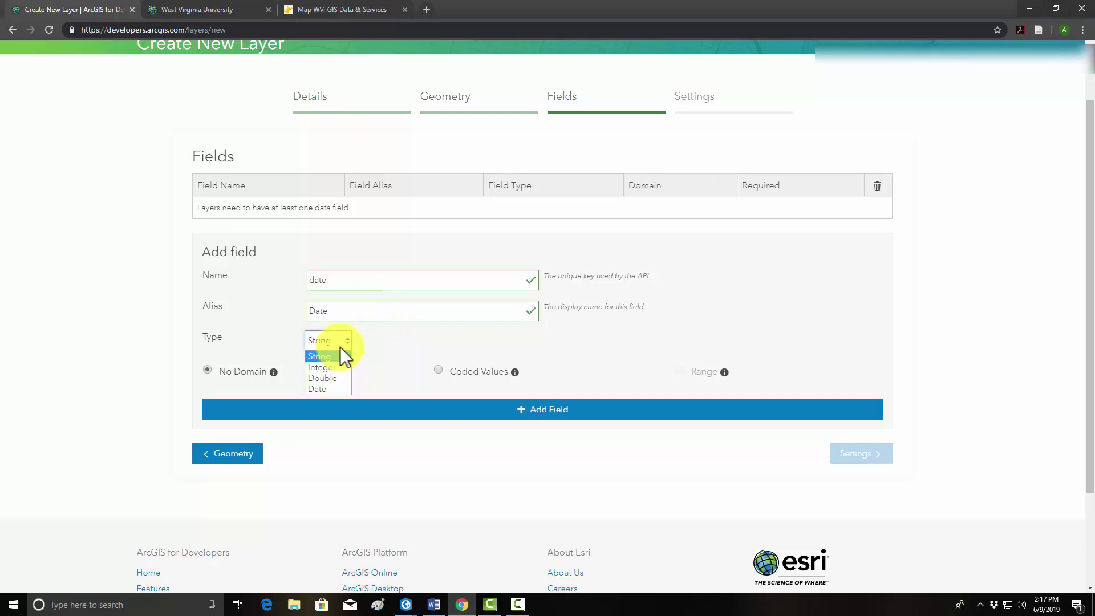
click(328, 391)
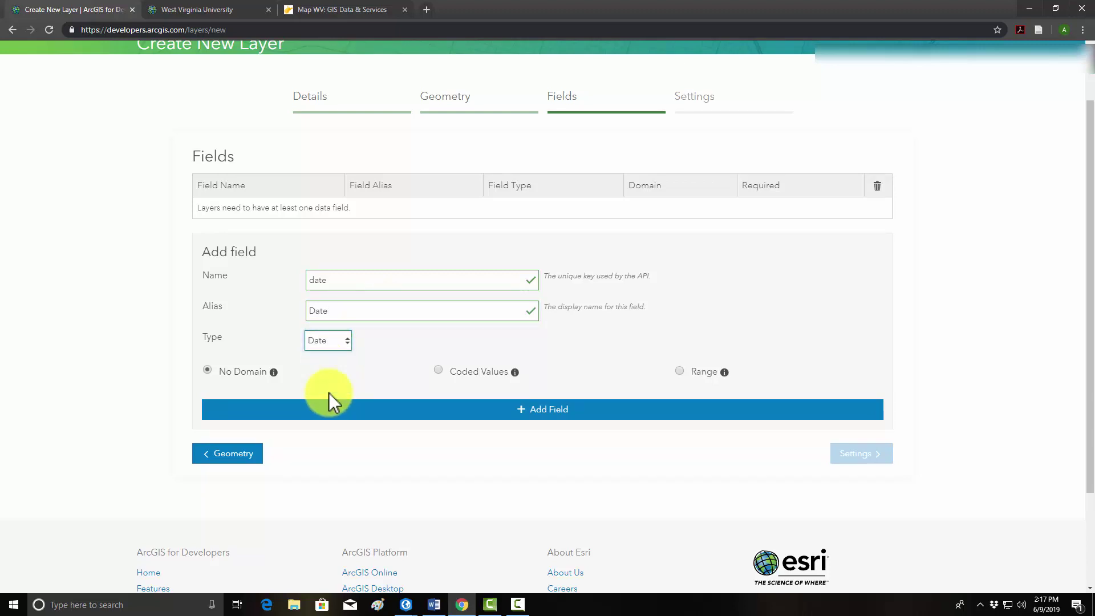
click(527, 413)
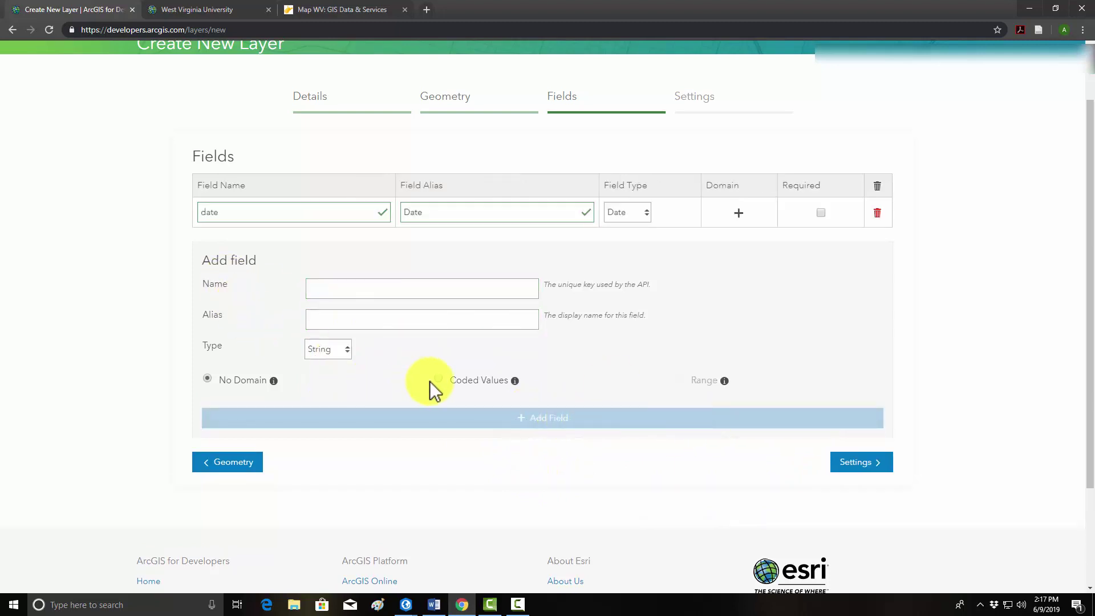
Name a second field 'material' with alias 'Material'.
click(353, 288)
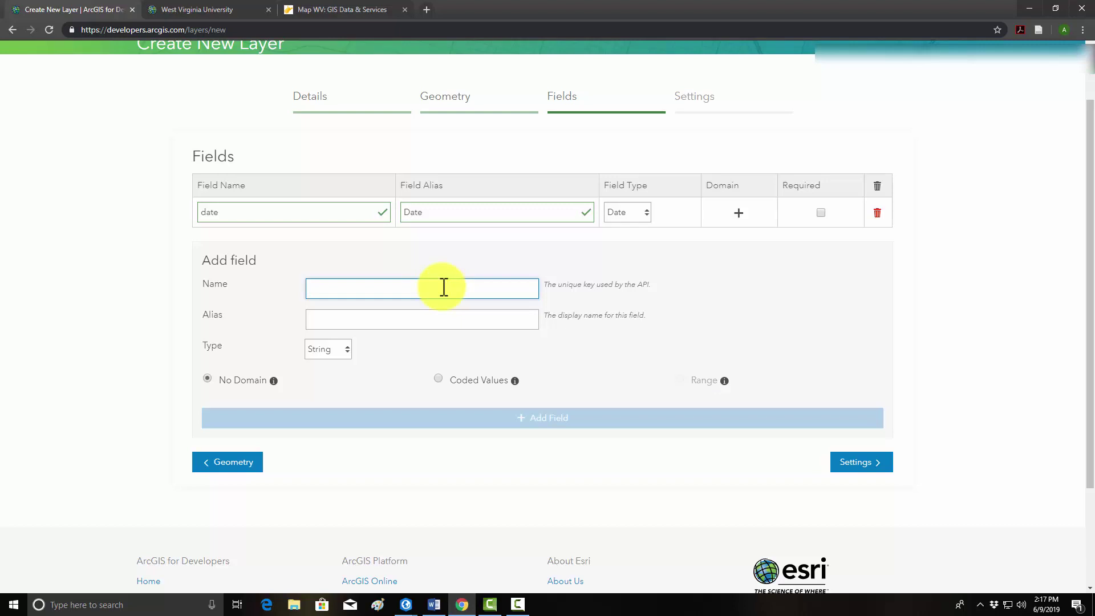
text(material)
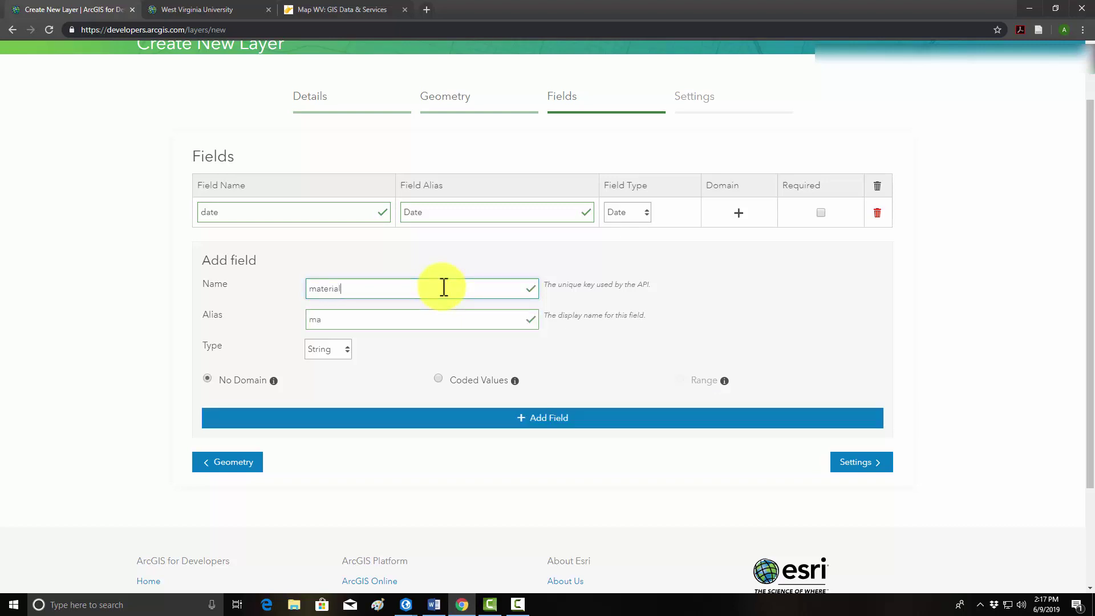
click(317, 320)
key(BackSpace)
text(Material)
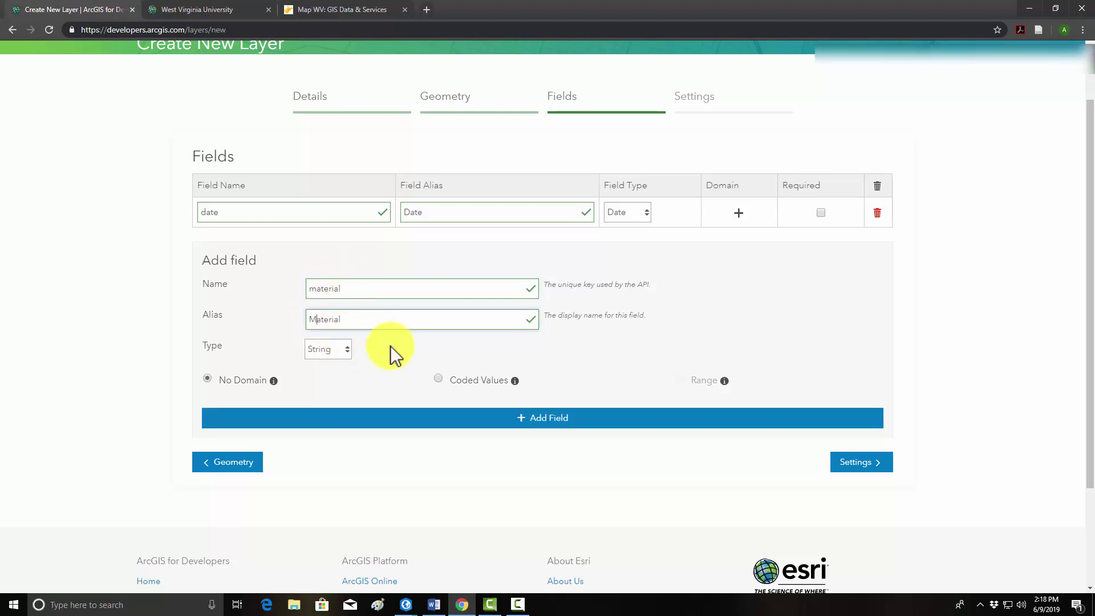
Give the material field coded values, adding Rock = 0 and starting a Debris entry.
scroll(500, 393, down, 1)
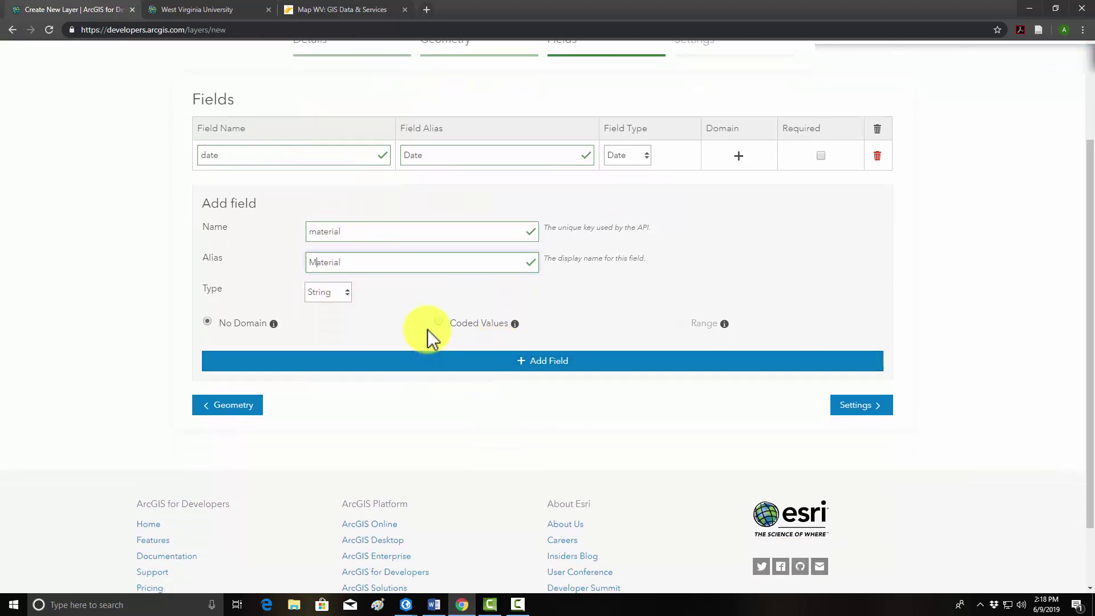
click(442, 323)
scroll(530, 476, down, 1)
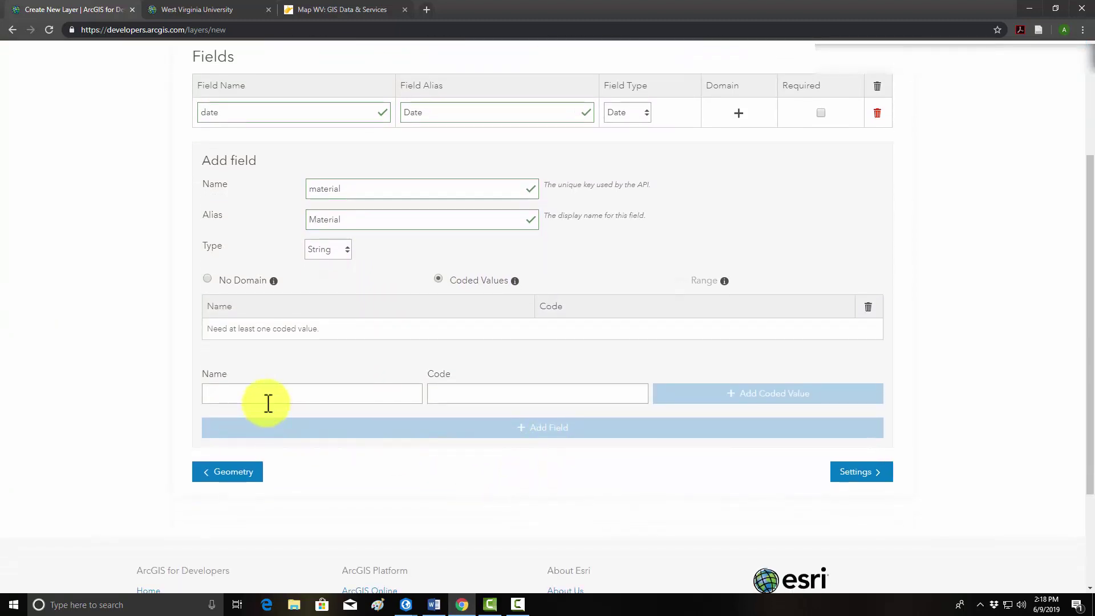
click(263, 395)
text(Rock)
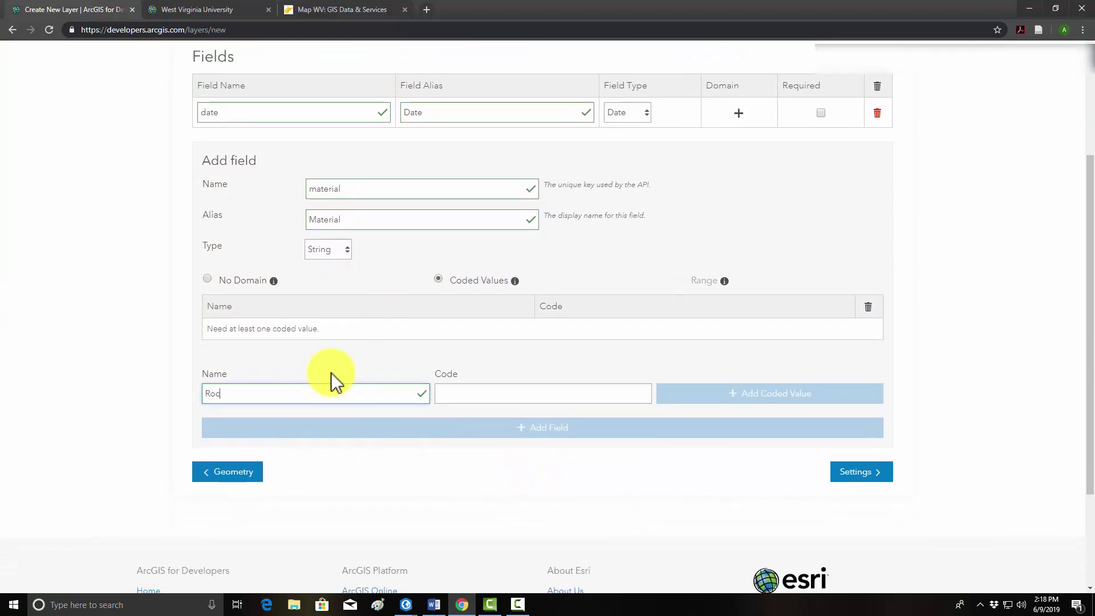
click(453, 399)
text(0)
click(717, 396)
click(349, 402)
text(Deb)
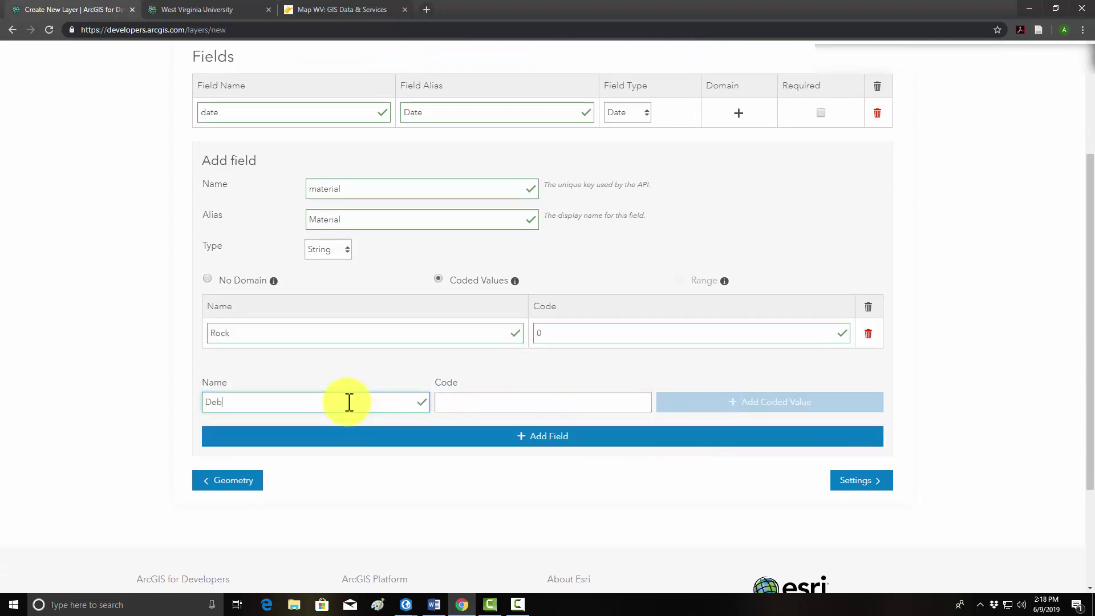
text(iis)
click(439, 403)
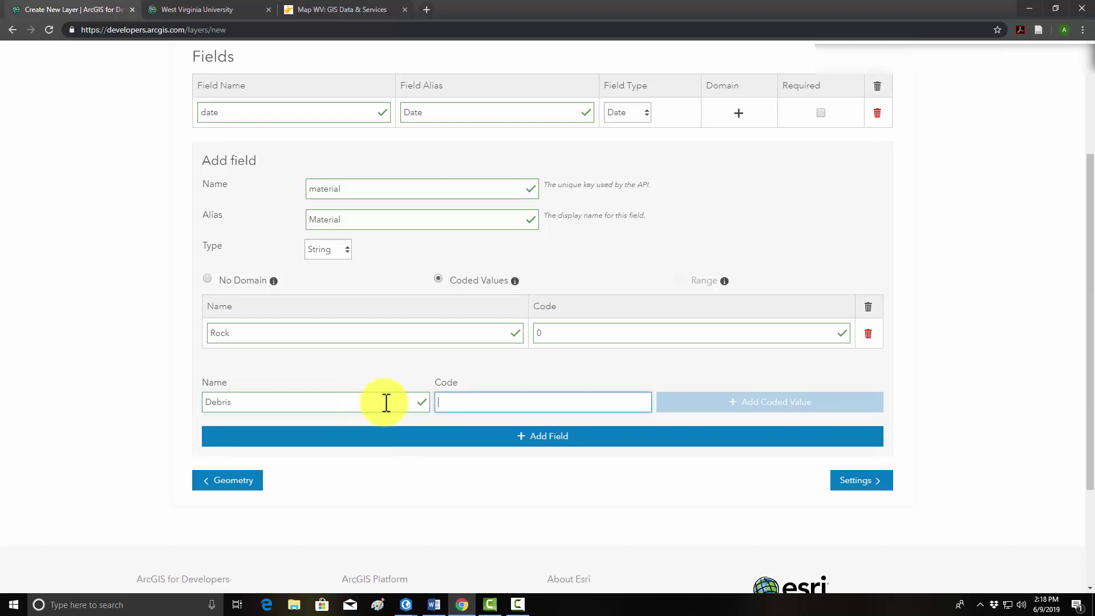
Enter code 1 for Debris and add the material field to the layer.
text(1)
click(553, 438)
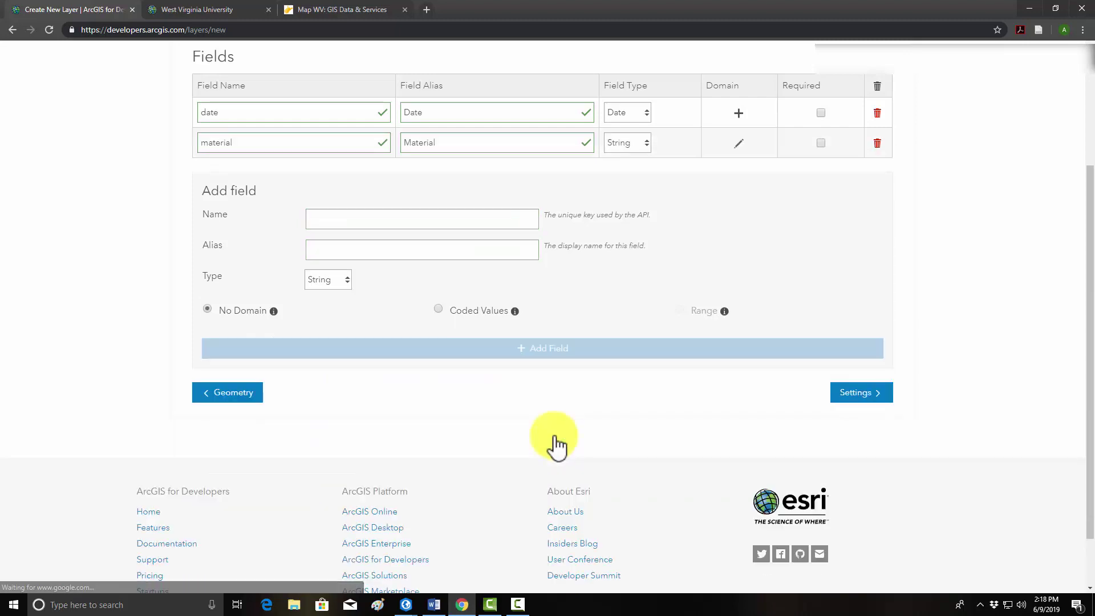
scroll(473, 344, up, 2)
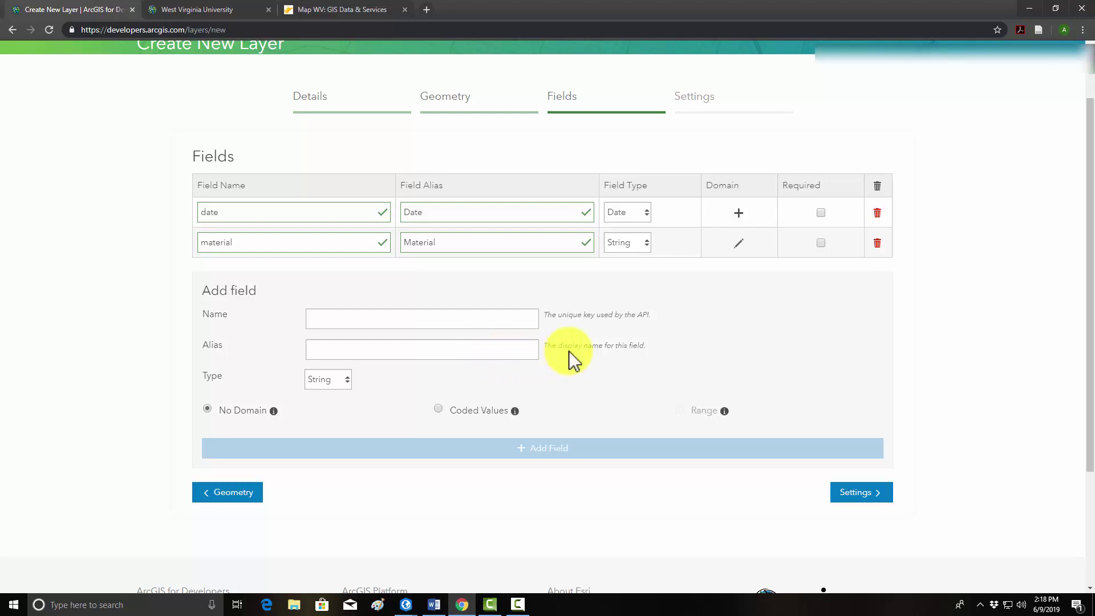
scroll(616, 376, down, 3)
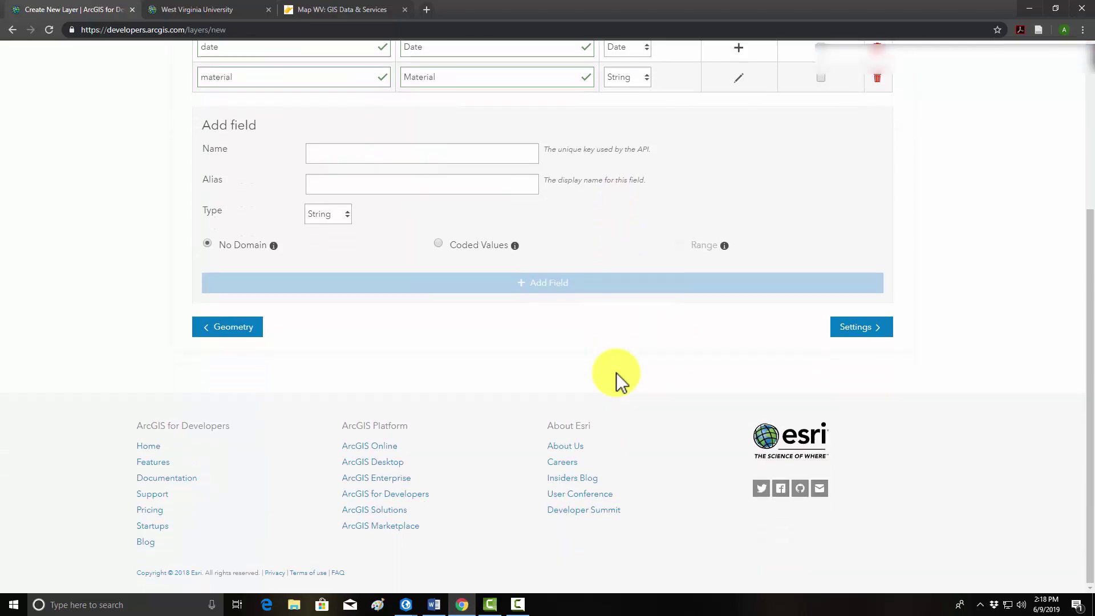
scroll(342, 310, up, 2)
click(342, 280)
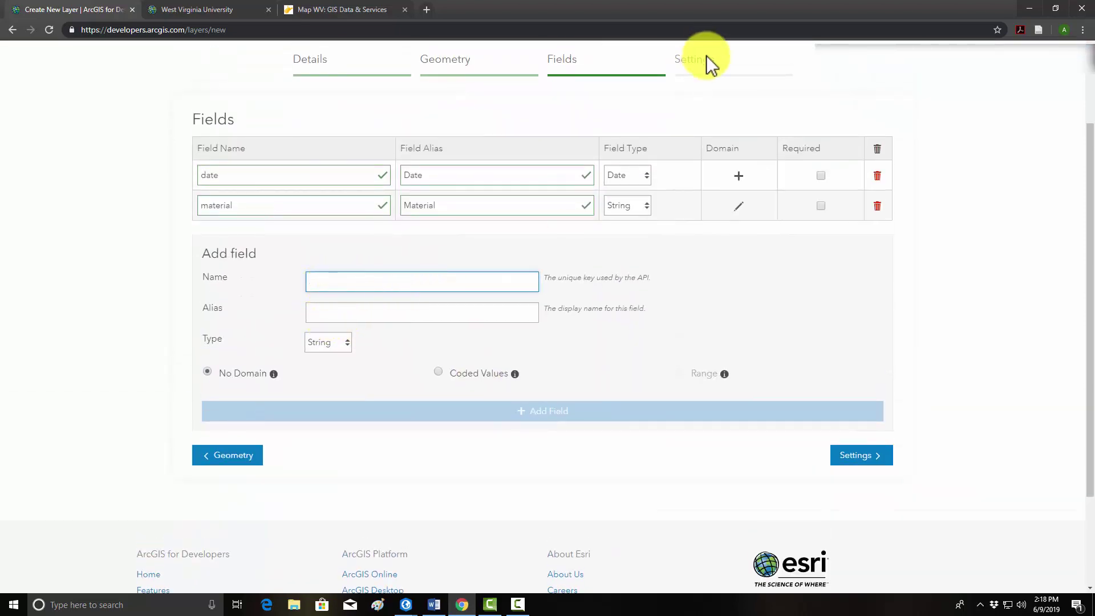
Reopen the material field's domain and add Debris with code 1.
click(739, 210)
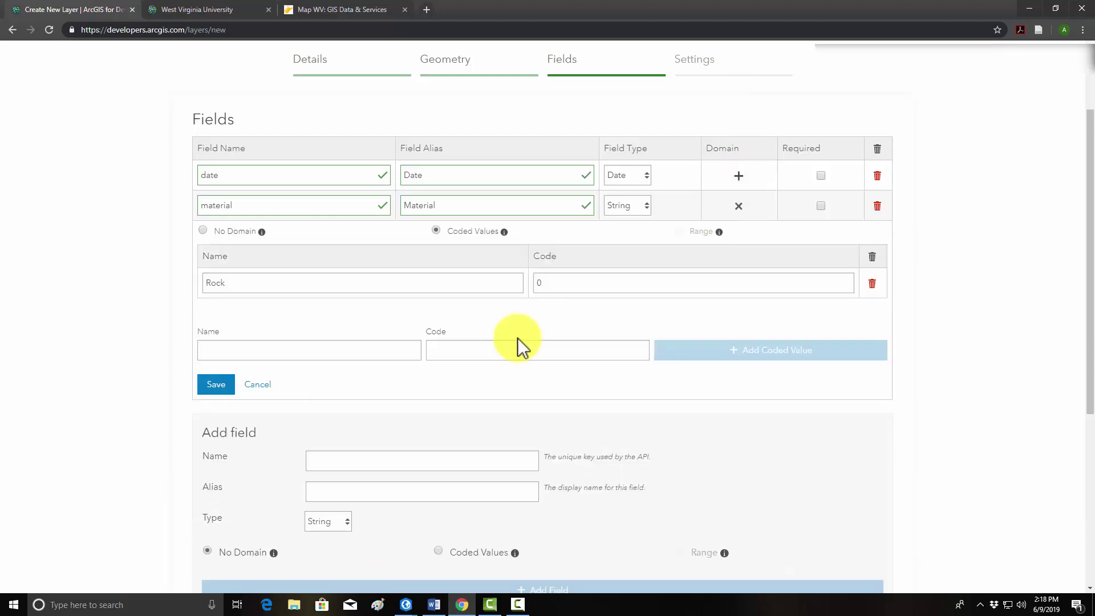
scroll(502, 348, down, 1)
scroll(502, 365, down, 2)
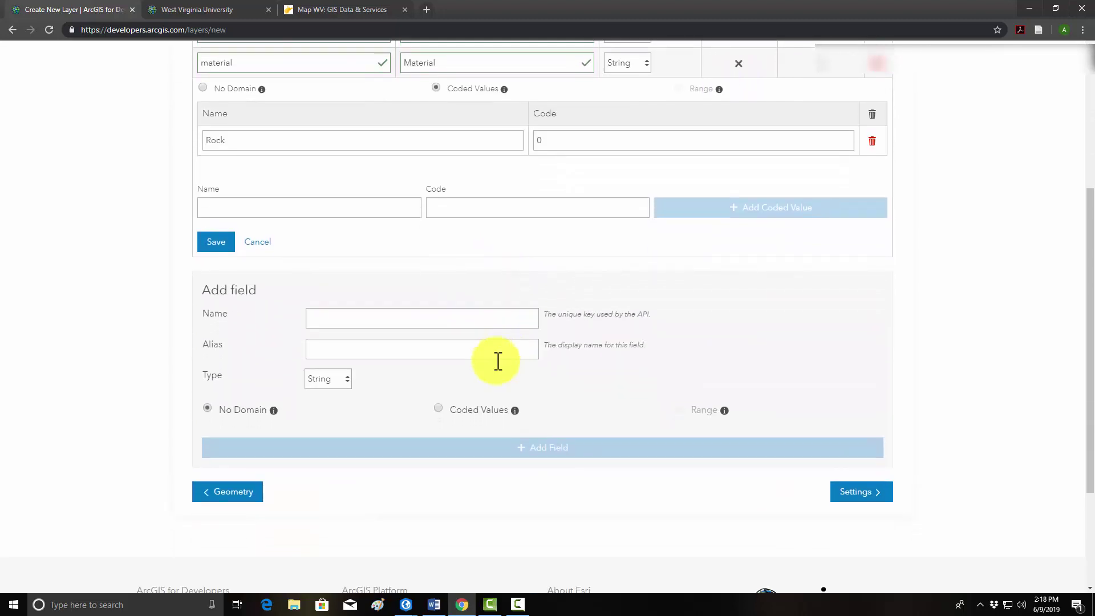
scroll(361, 379, up, 2)
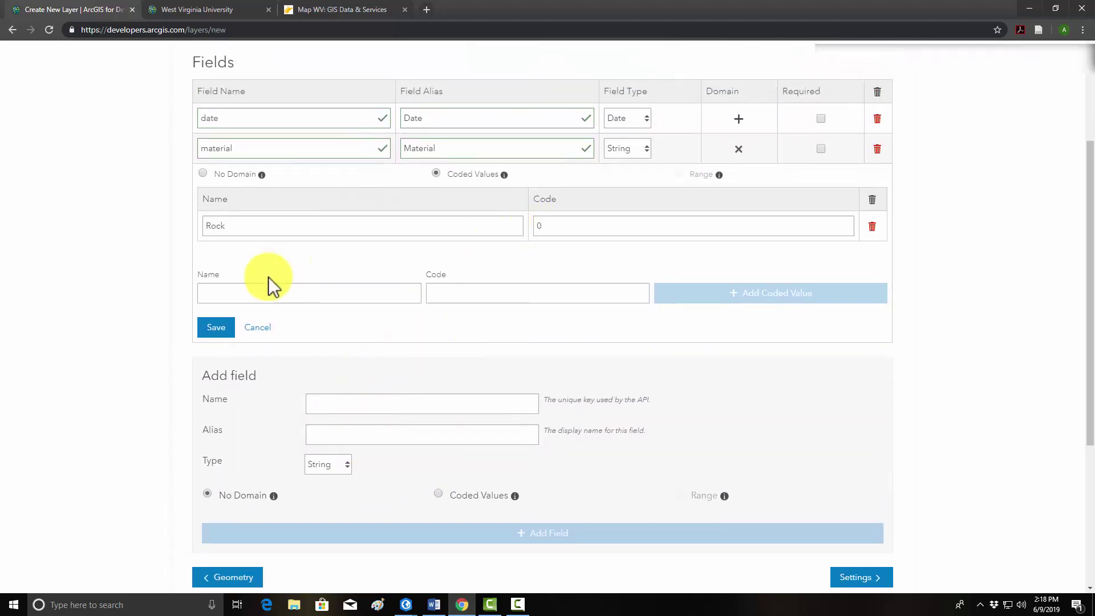
click(288, 289)
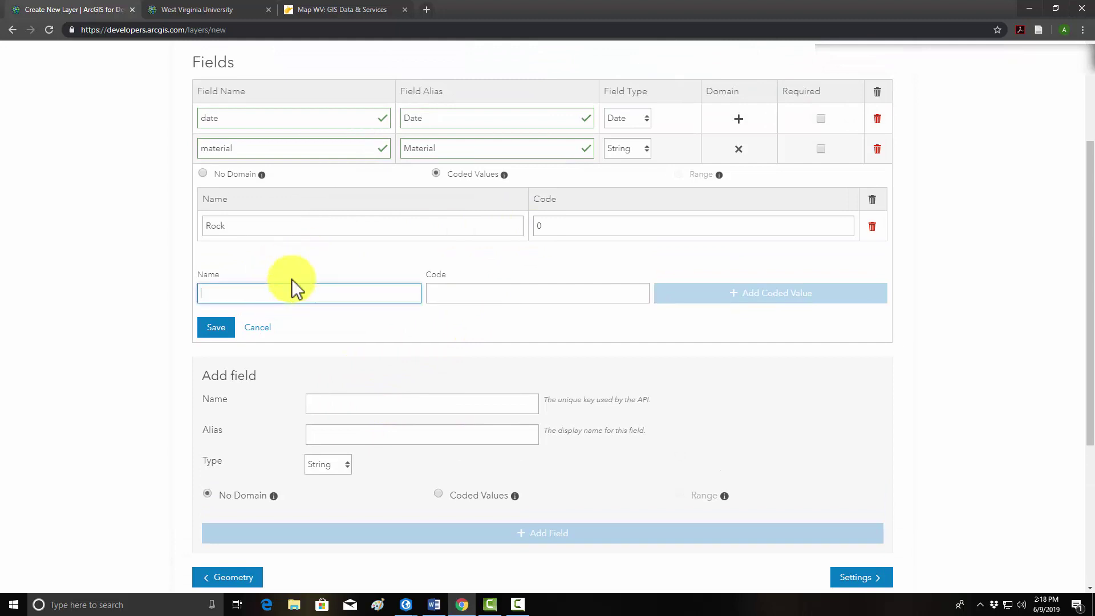
text(Debris)
key(Tab)
text(1)
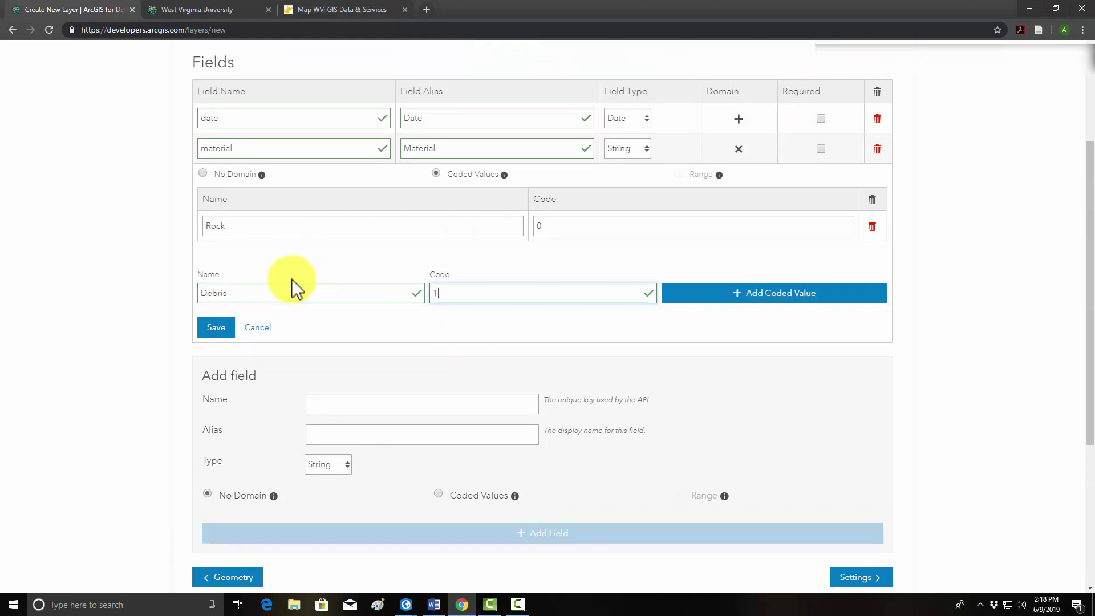
click(727, 310)
Add Earth with code 2 and save the material field's coded values.
click(248, 330)
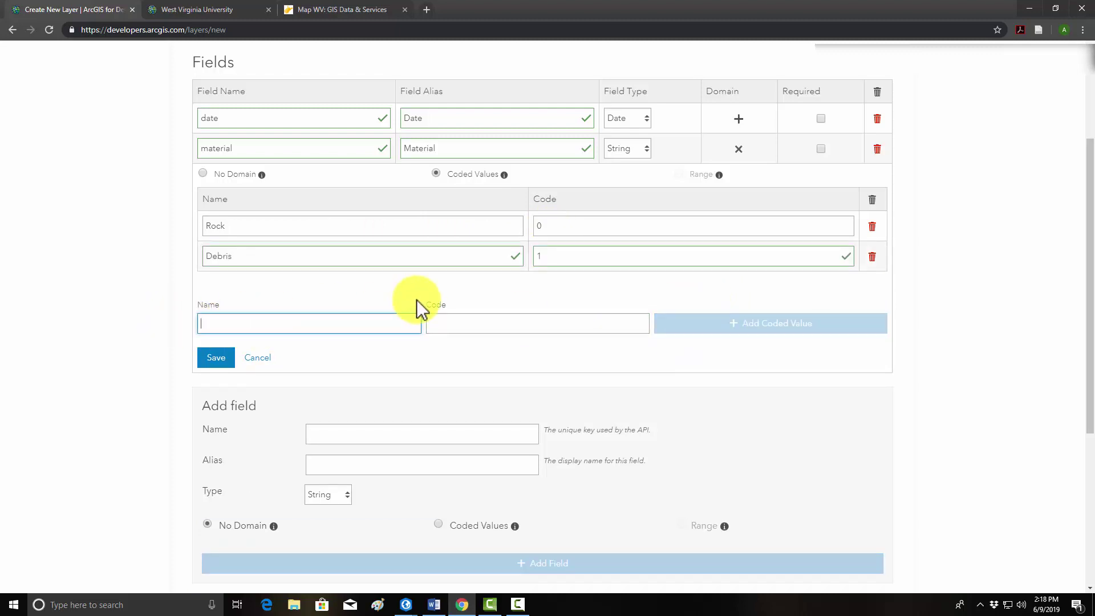
text(Earth)
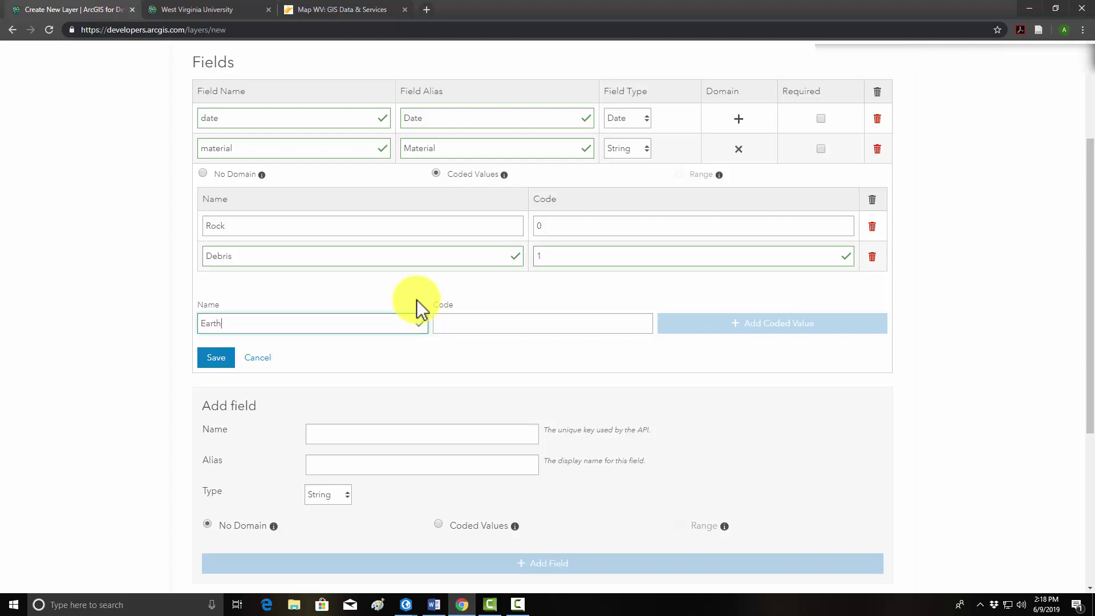
key(Tab)
text(2)
click(737, 326)
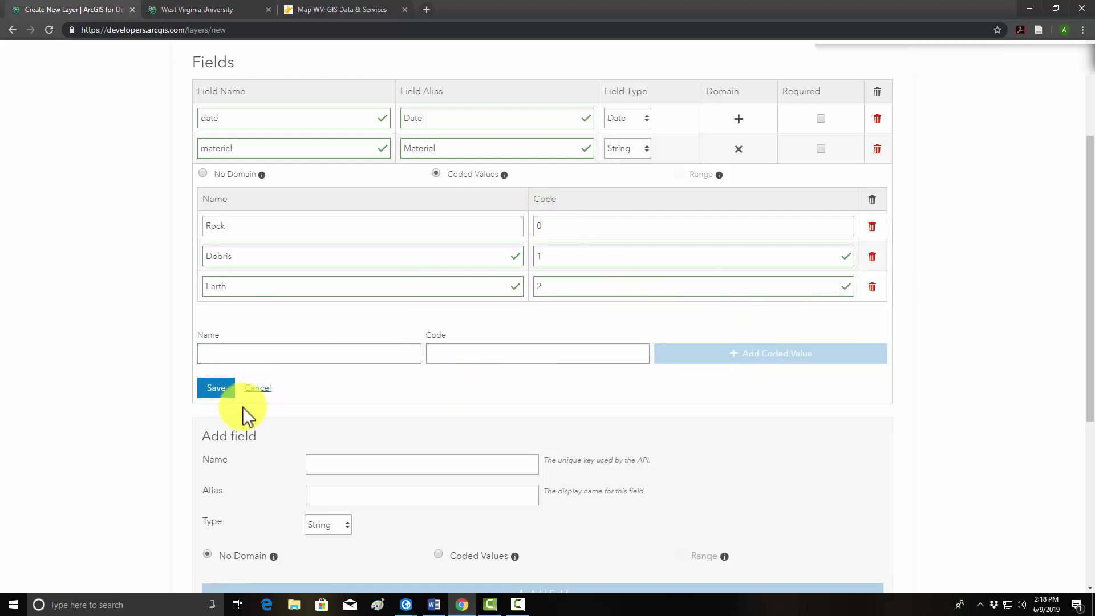
click(217, 387)
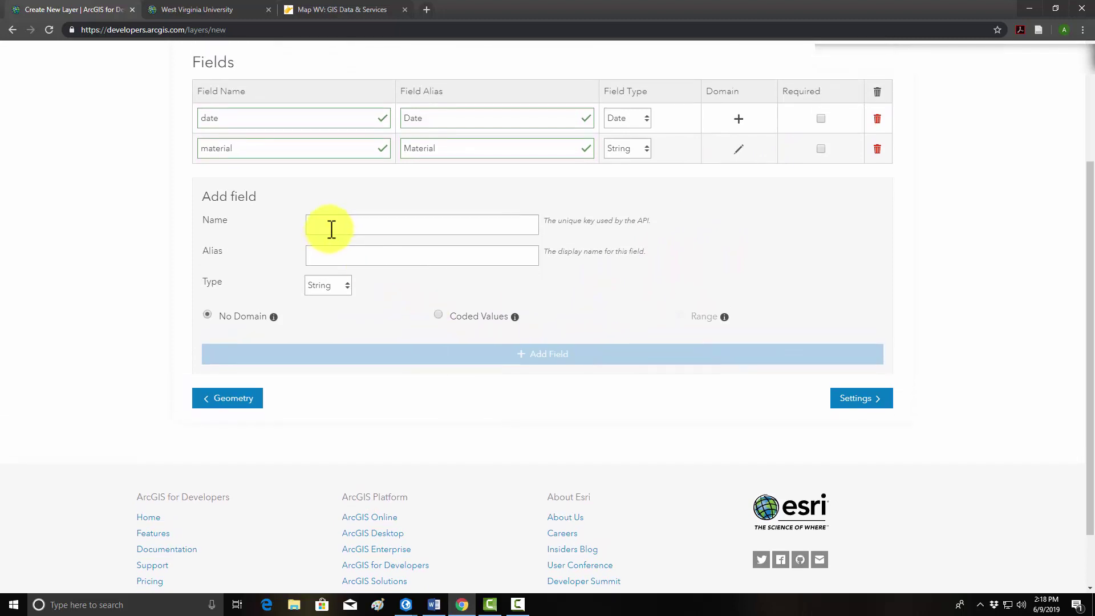
Create a 'movement' field with alias 'Movement' using coded values.
click(326, 226)
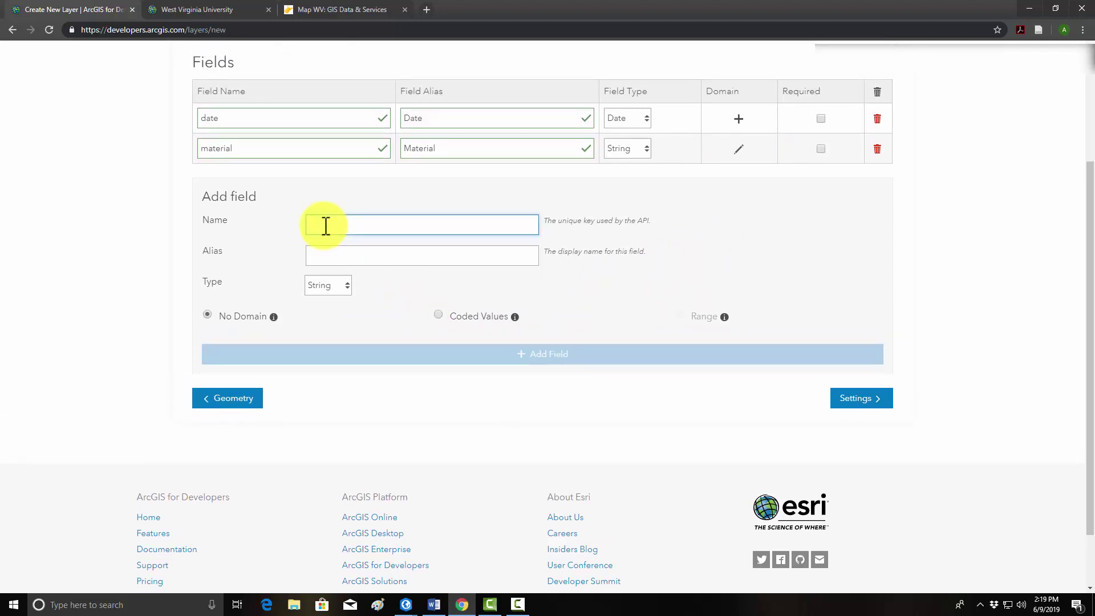
text(movement)
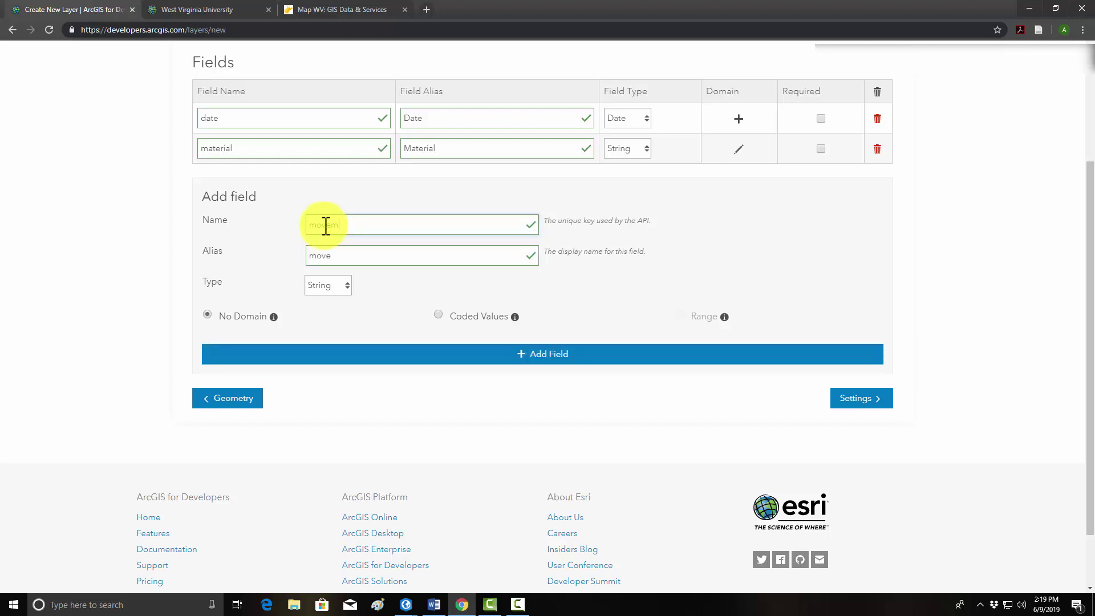
key(Tab)
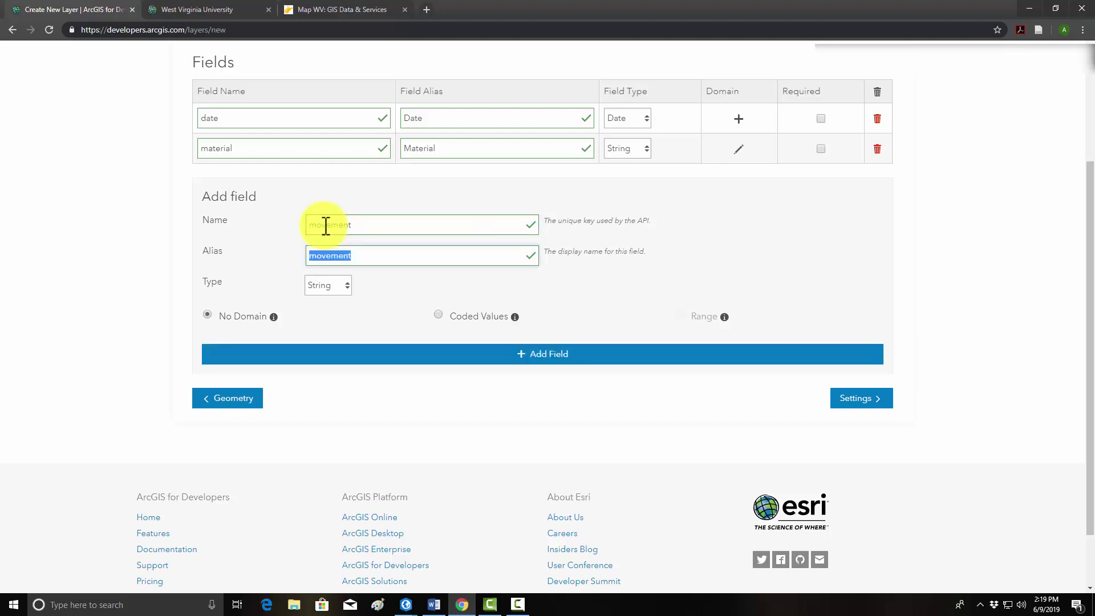
click(313, 255)
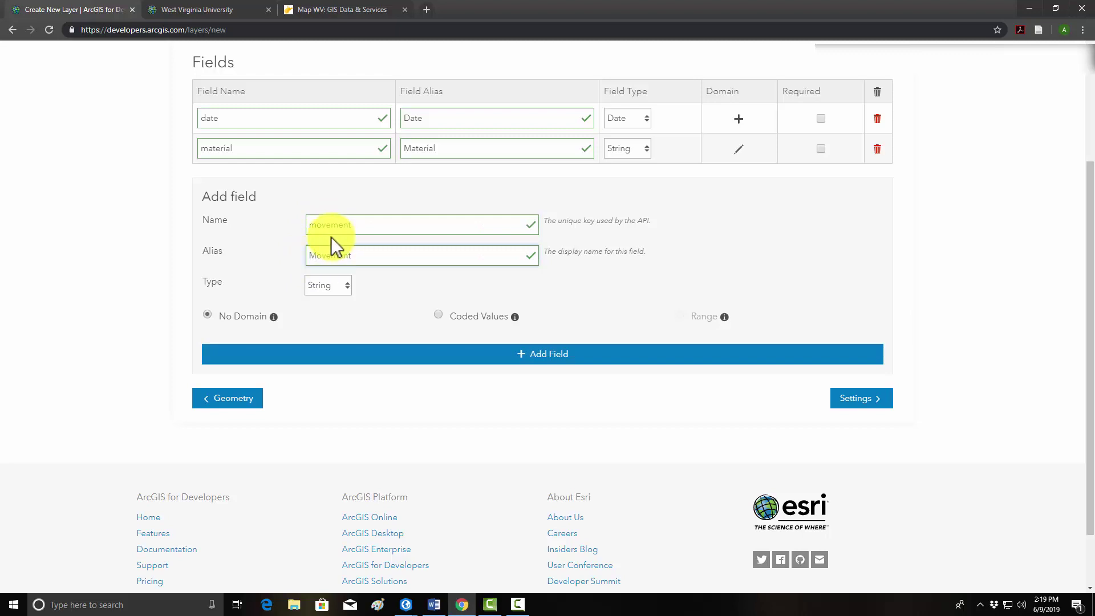
click(438, 316)
Add movement coded values Fall = 0 and Topple = 1.
click(361, 429)
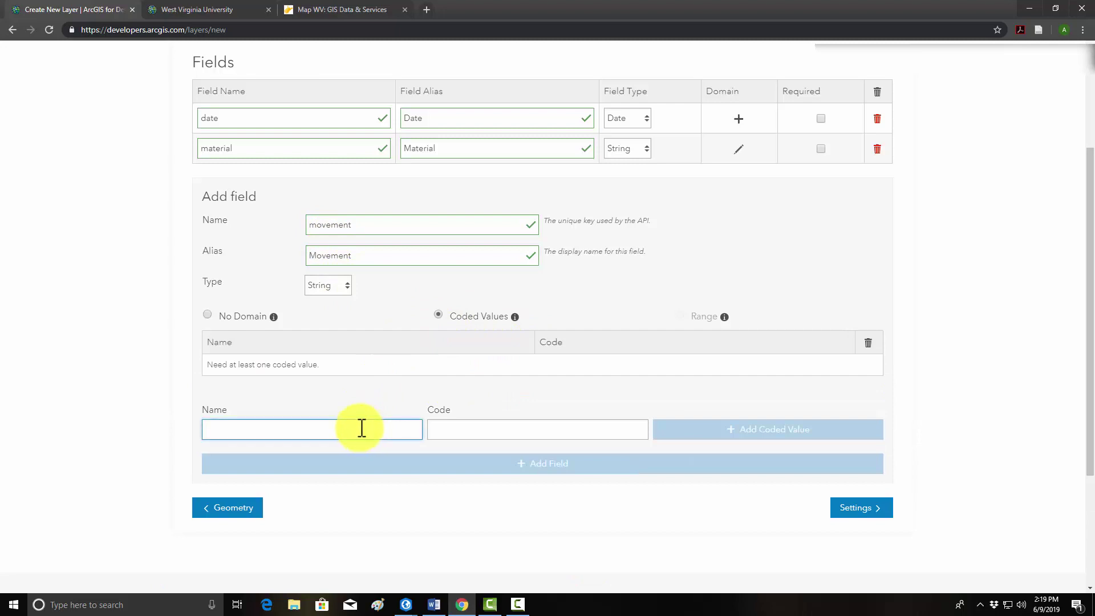
scroll(360, 426, down, 2)
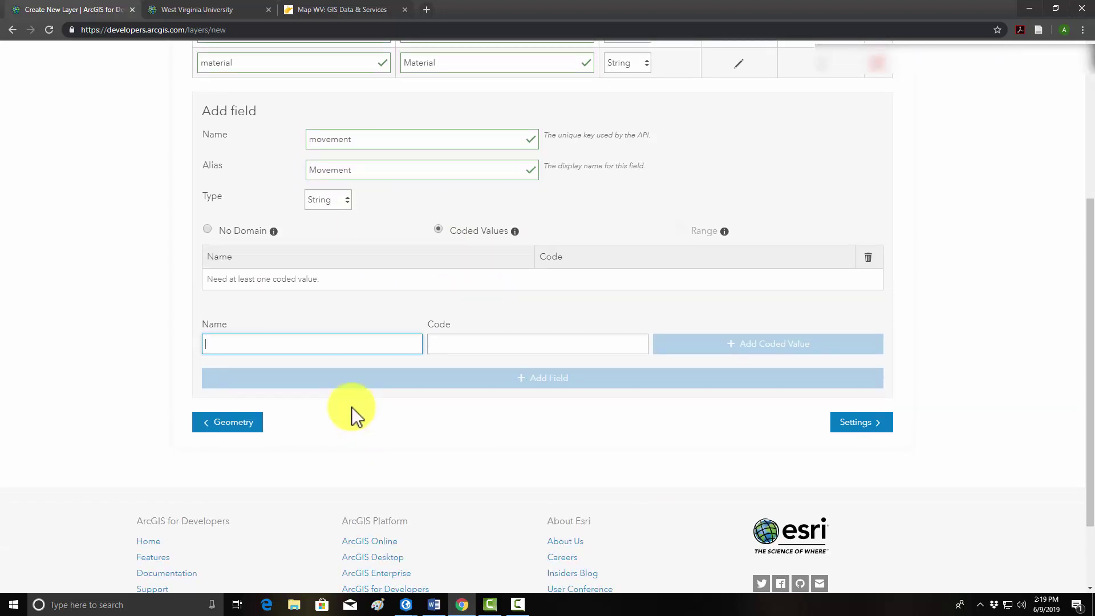
text(Fall)
click(469, 343)
text(0)
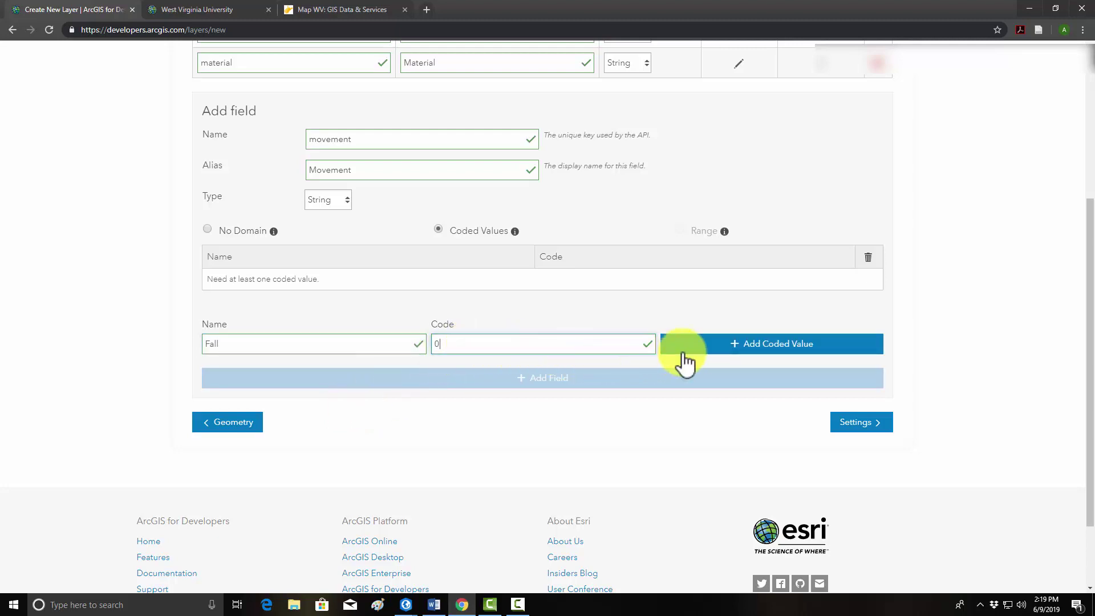
click(716, 356)
click(245, 354)
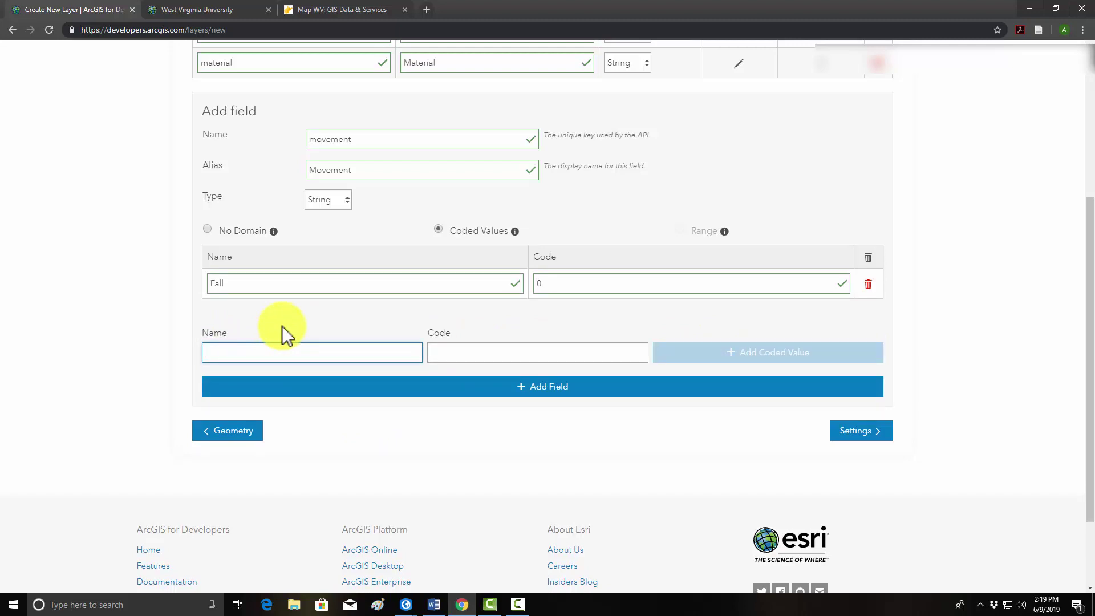
text(Topple)
key(Tab)
text(1)
click(703, 358)
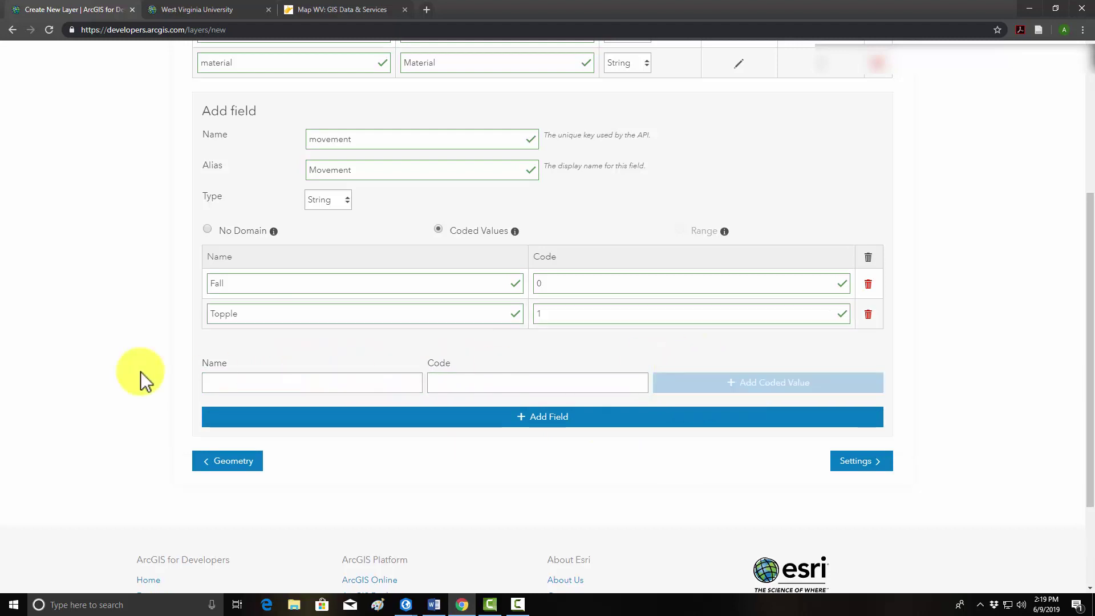
Add movement coded values Slide = 2 and Spread = 3.
click(239, 386)
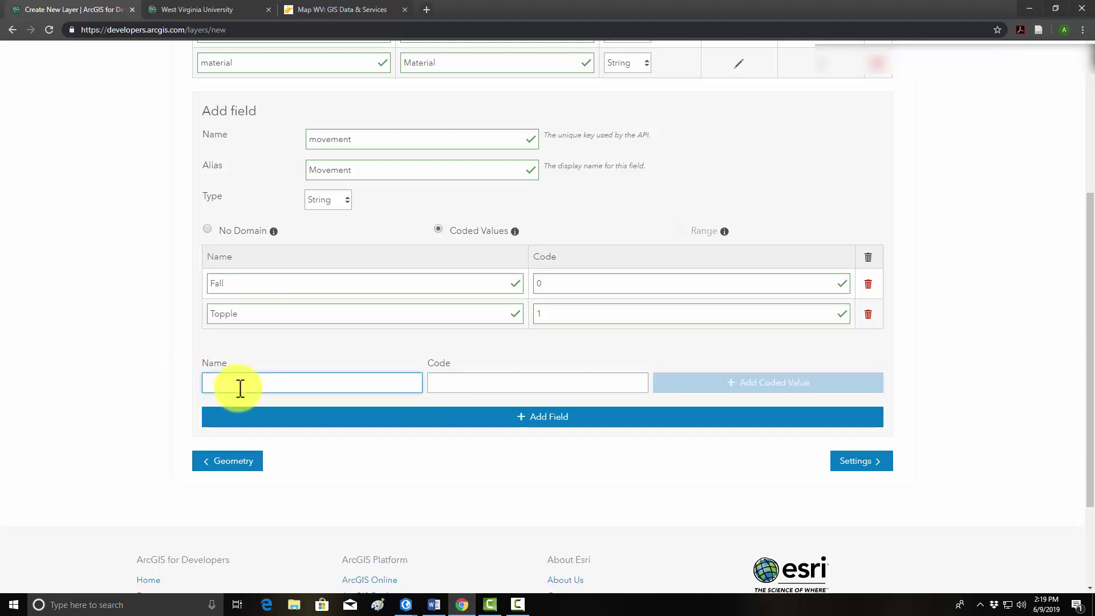
text(Slide)
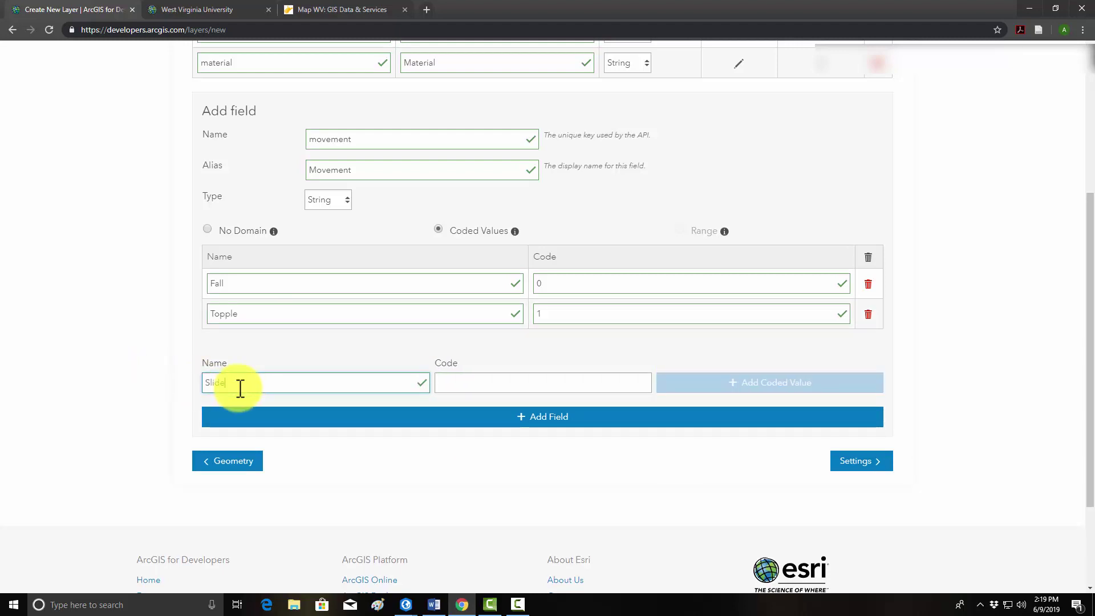
key(Tab)
text(2)
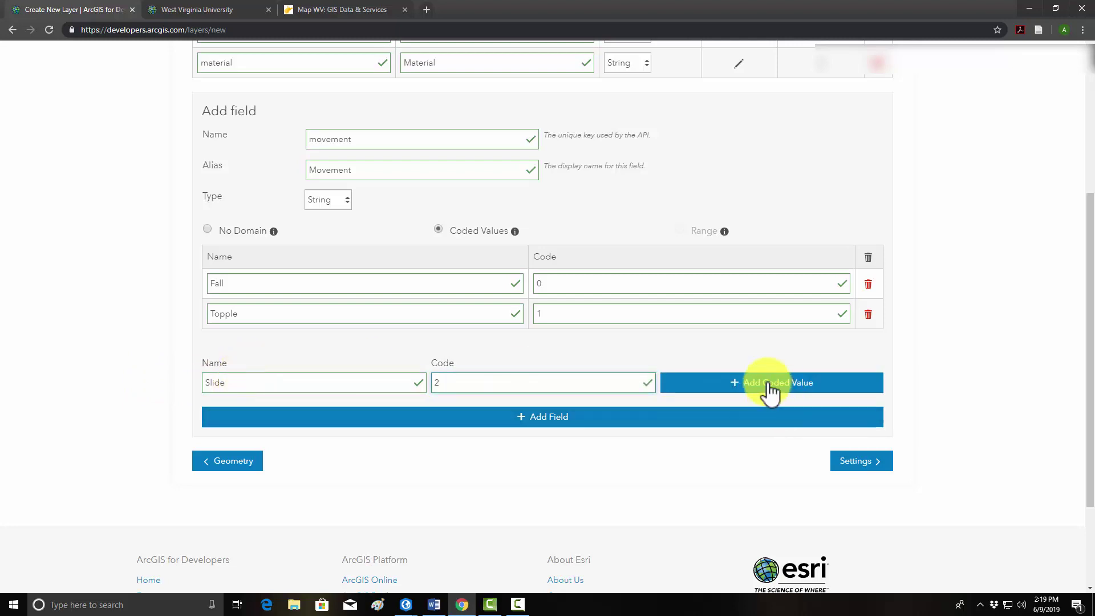
click(764, 383)
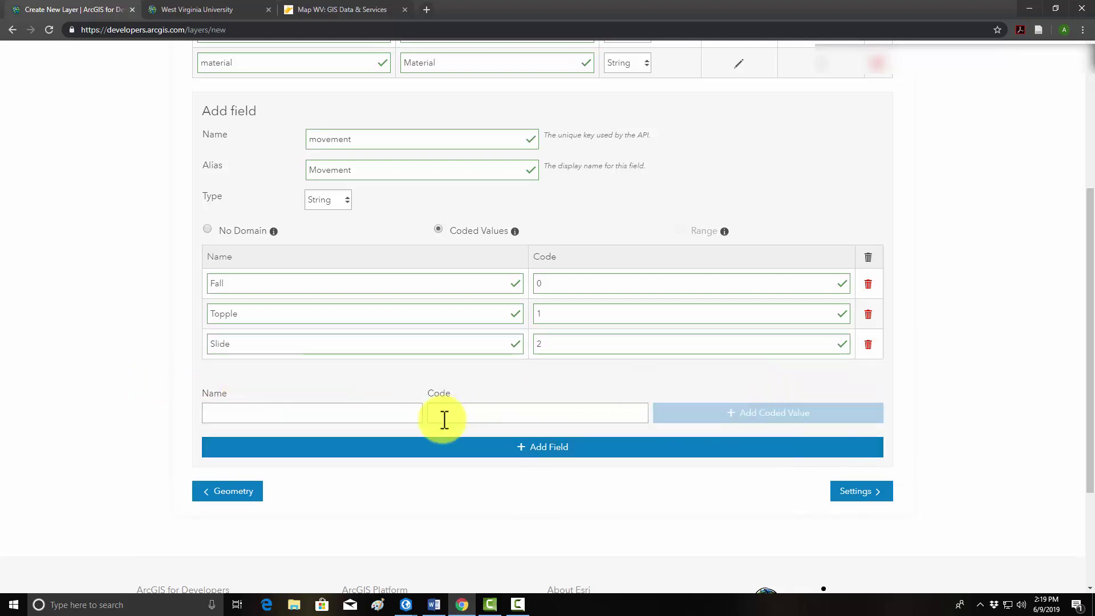
click(305, 420)
text(Sp)
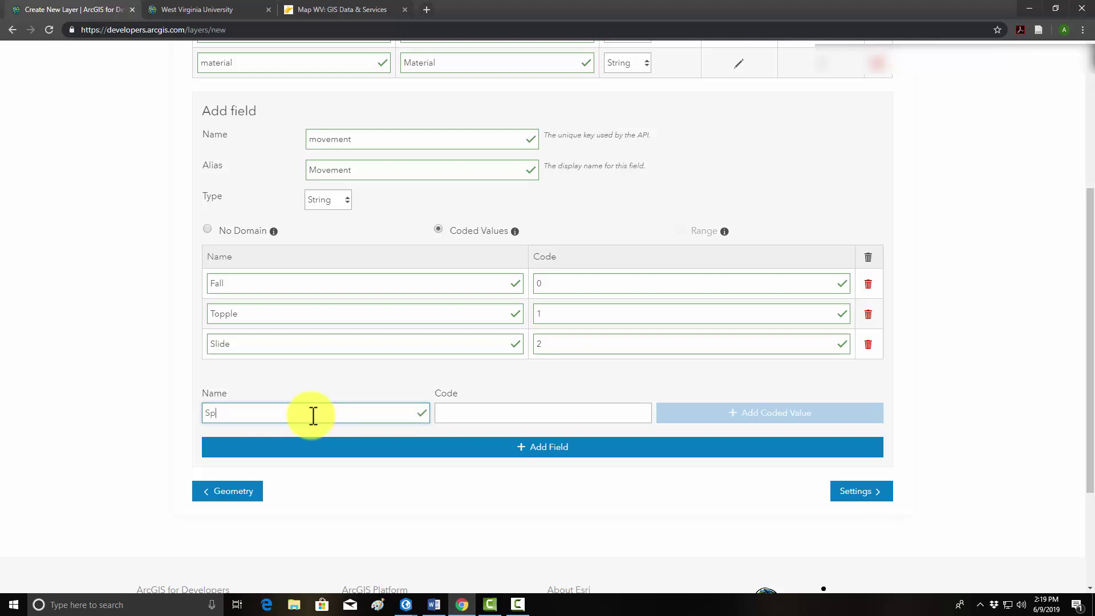
text(oreread)
key(Tab)
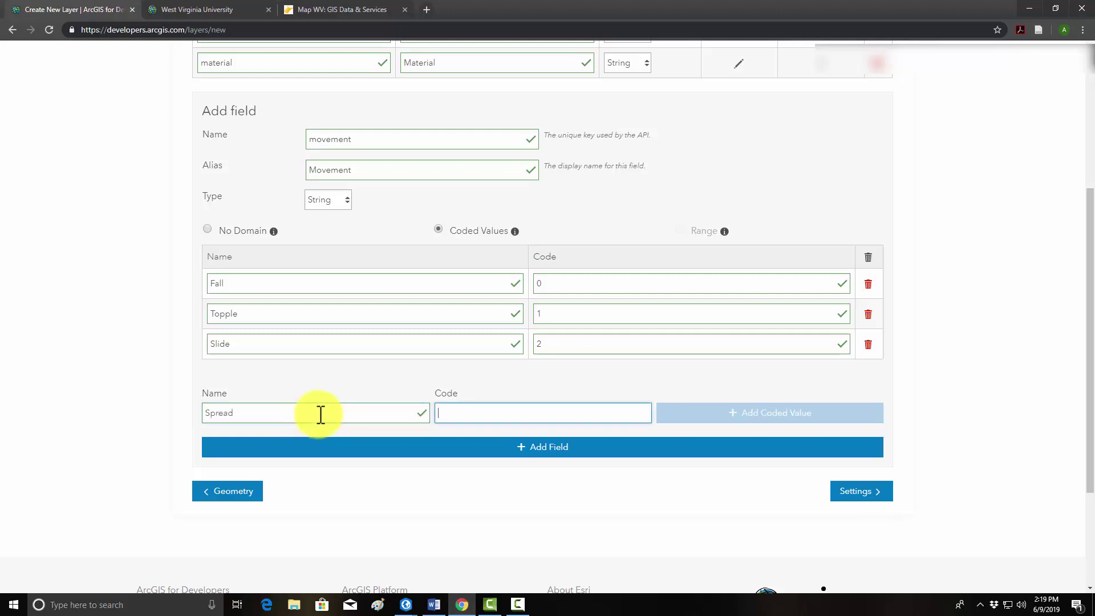
text(3)
click(724, 416)
Replace the duplicate Fall with Flow = 4 and add the movement field.
click(257, 445)
text(Fall)
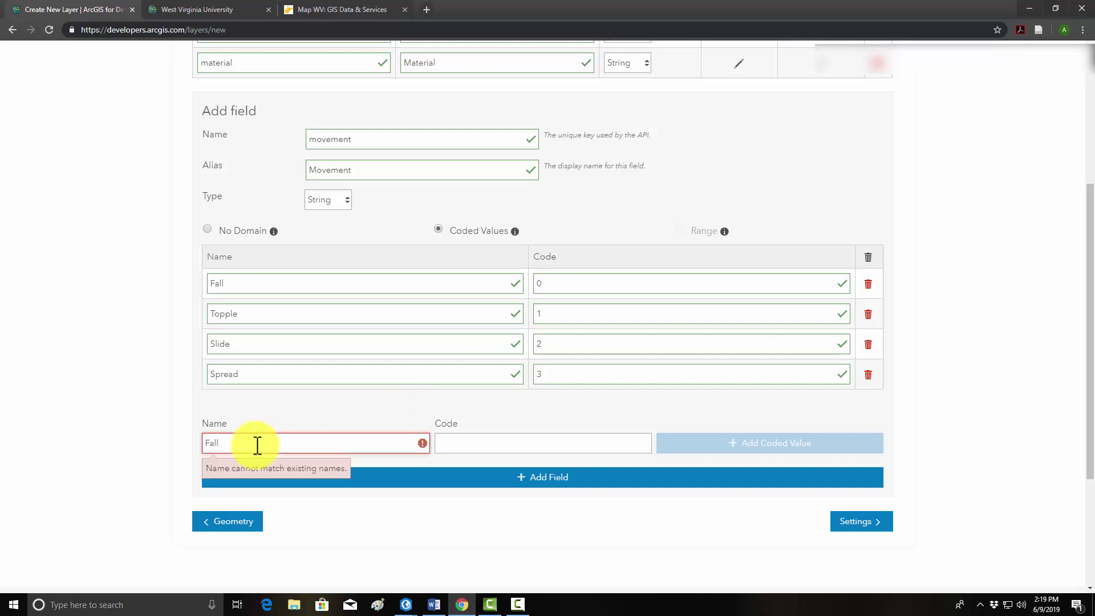
double_click(301, 435)
key(BackSpace)
text(Flow)
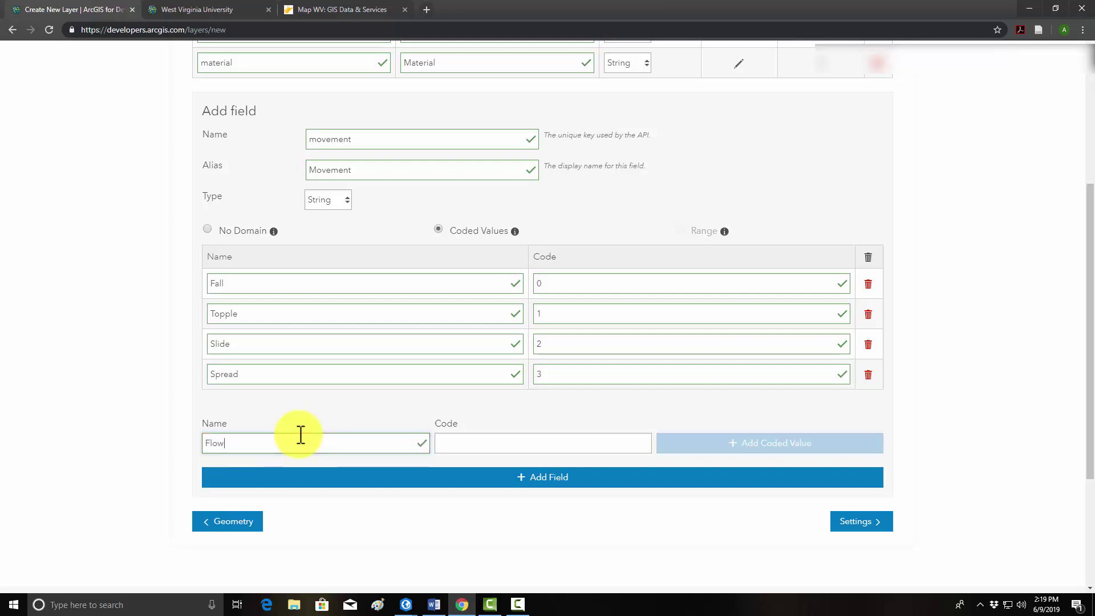
key(Tab)
text(4)
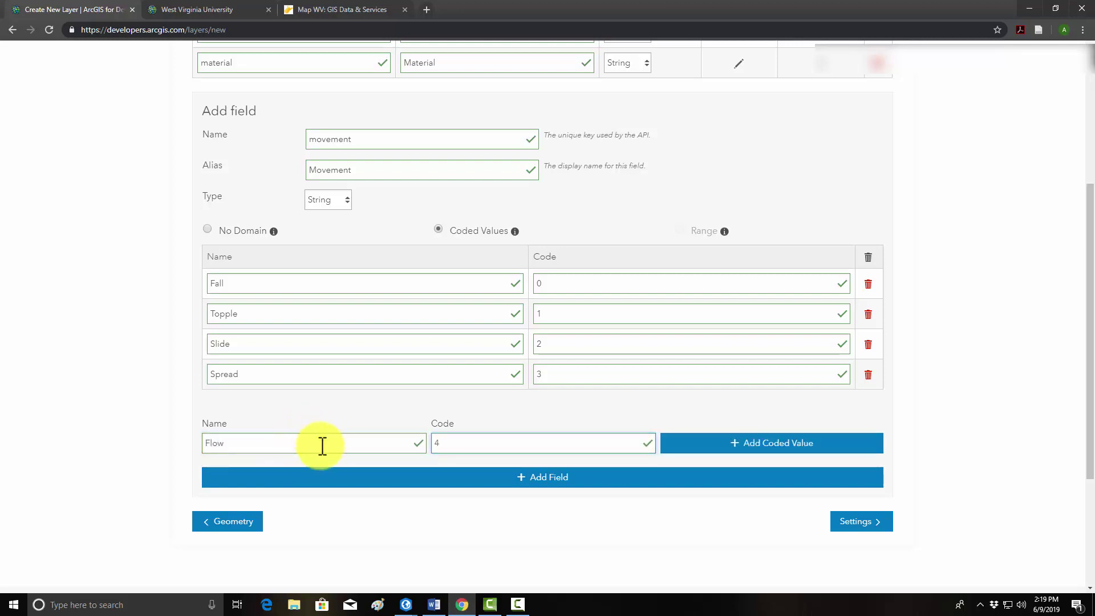
click(730, 450)
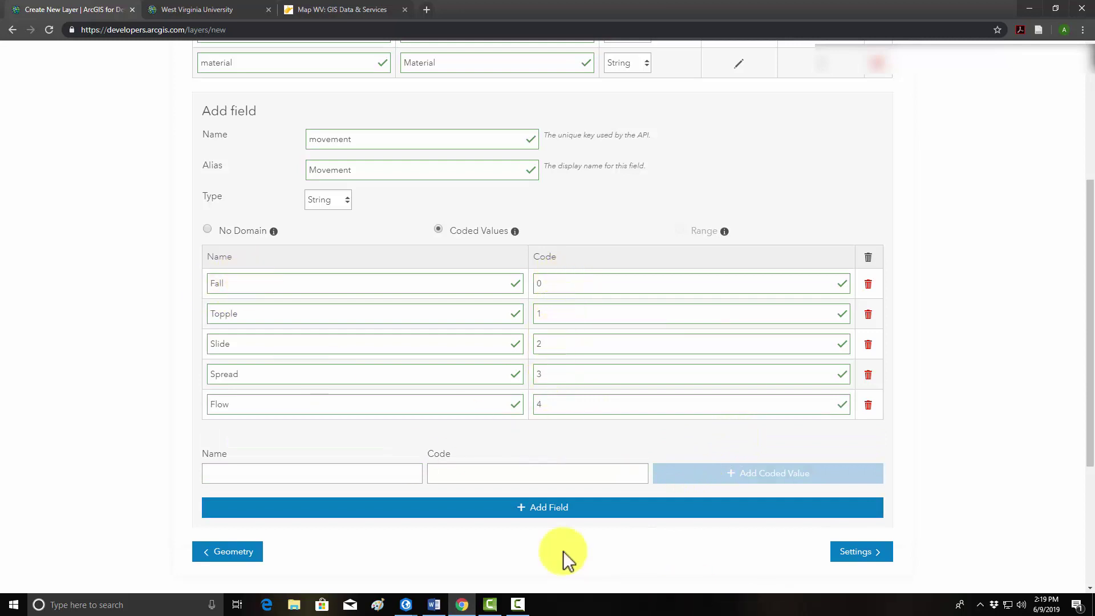
click(530, 516)
scroll(570, 297, up, 1)
Add a 'Comments' field of type String to the layer.
click(343, 227)
text(Comments)
click(340, 289)
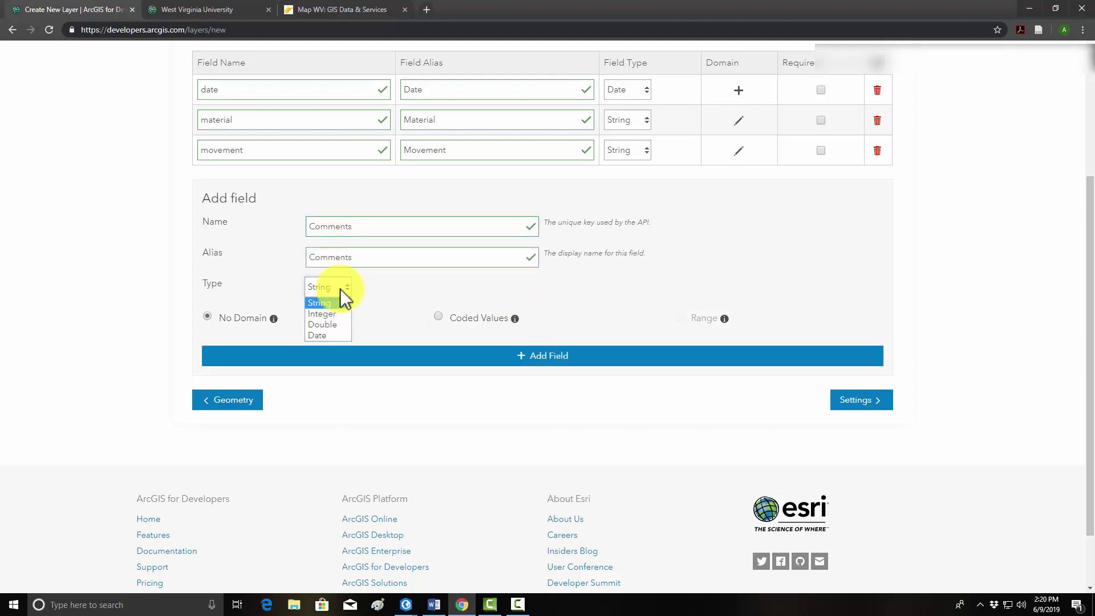
click(330, 303)
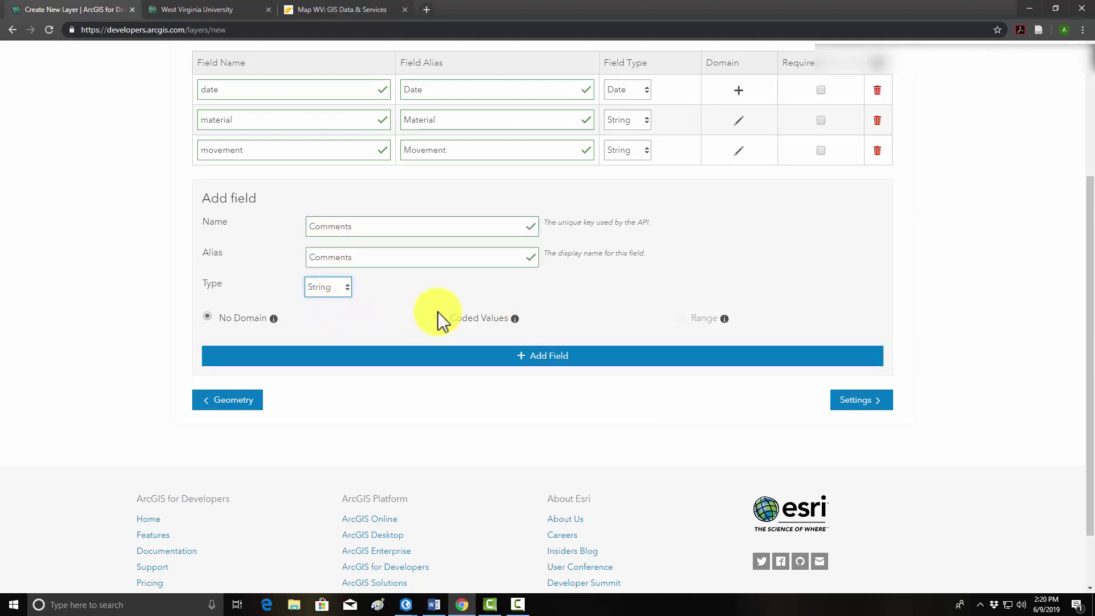
click(530, 359)
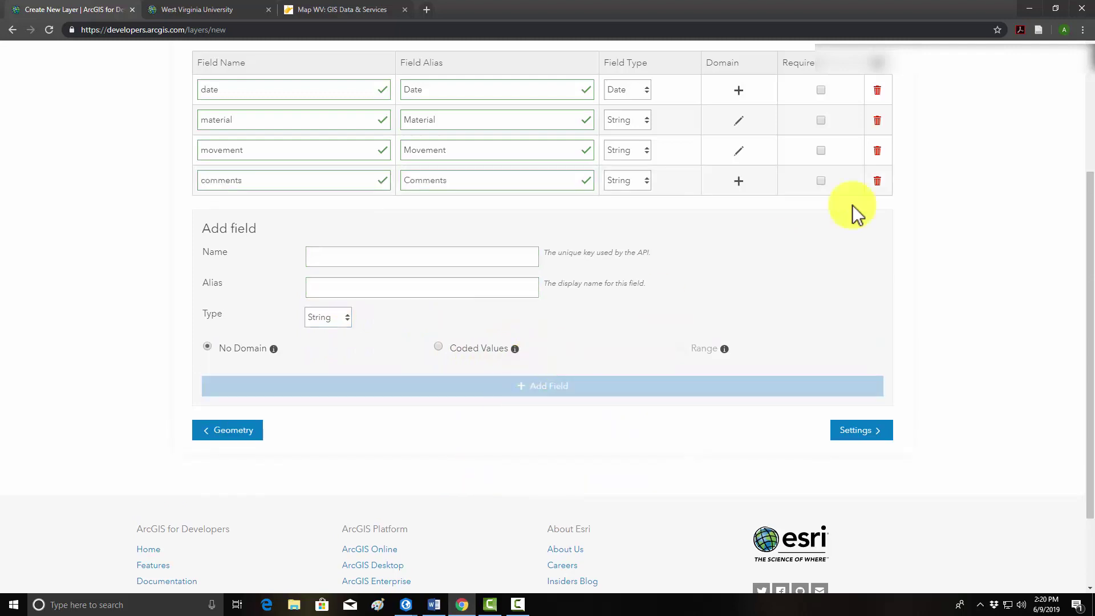
Mark the date, material and movement fields as Required.
scroll(831, 233, up, 1)
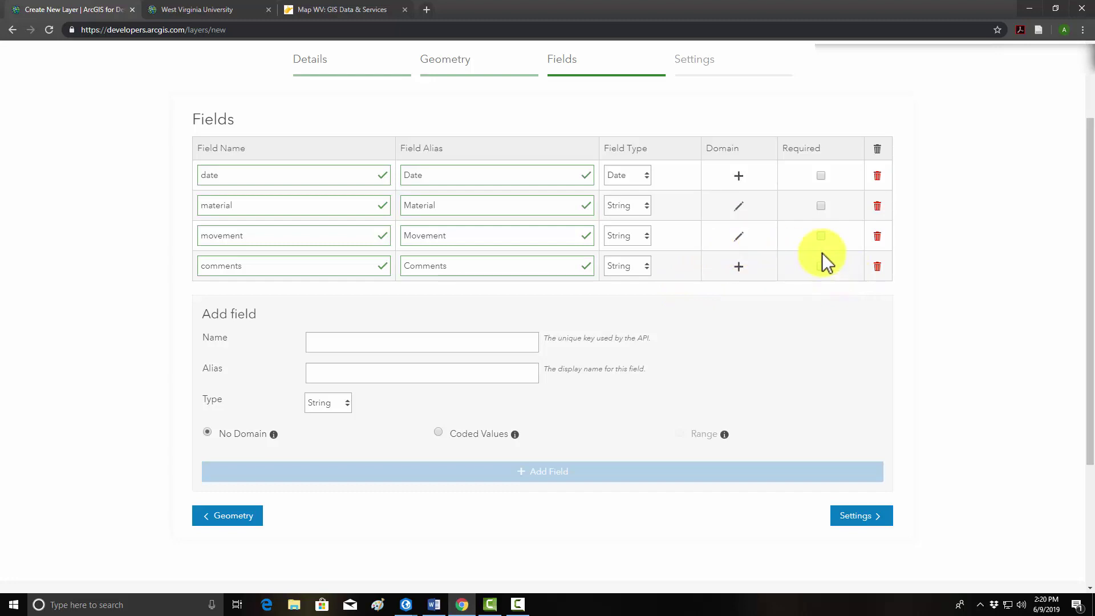
click(826, 183)
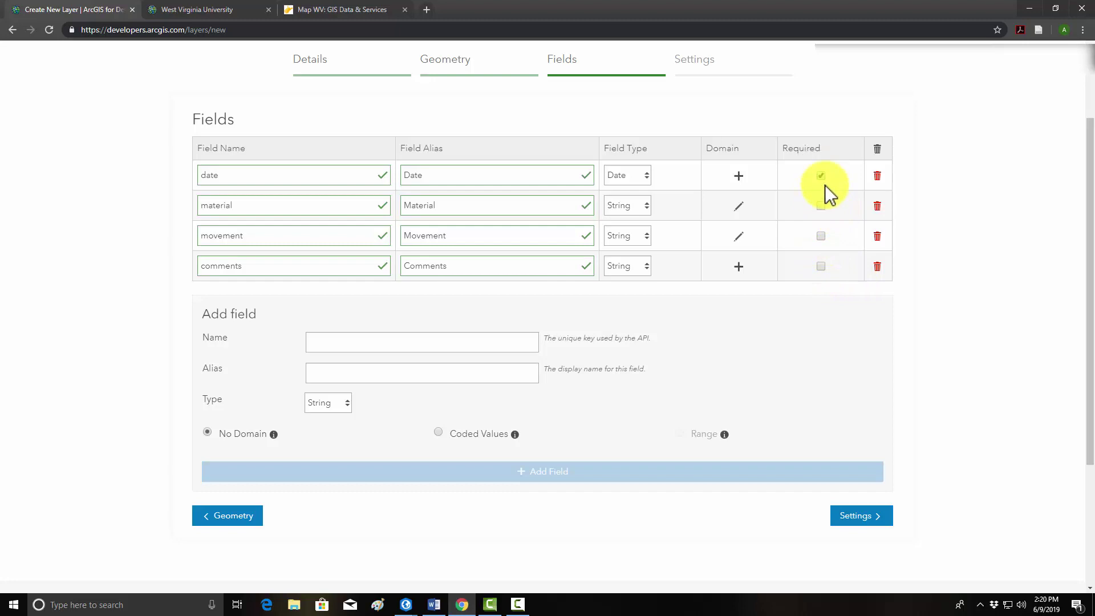
click(821, 207)
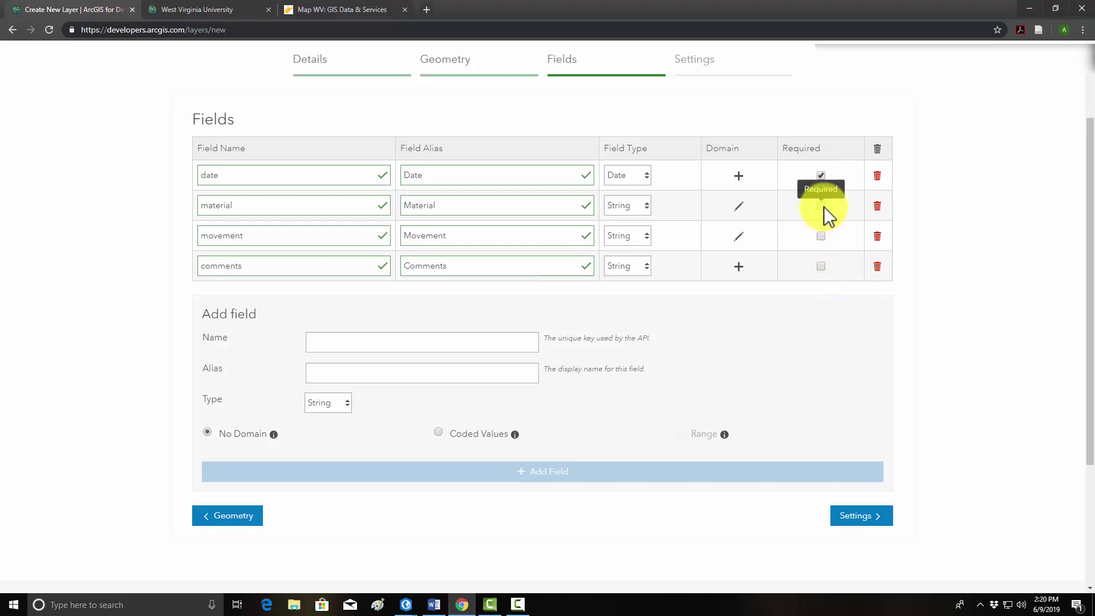
click(821, 237)
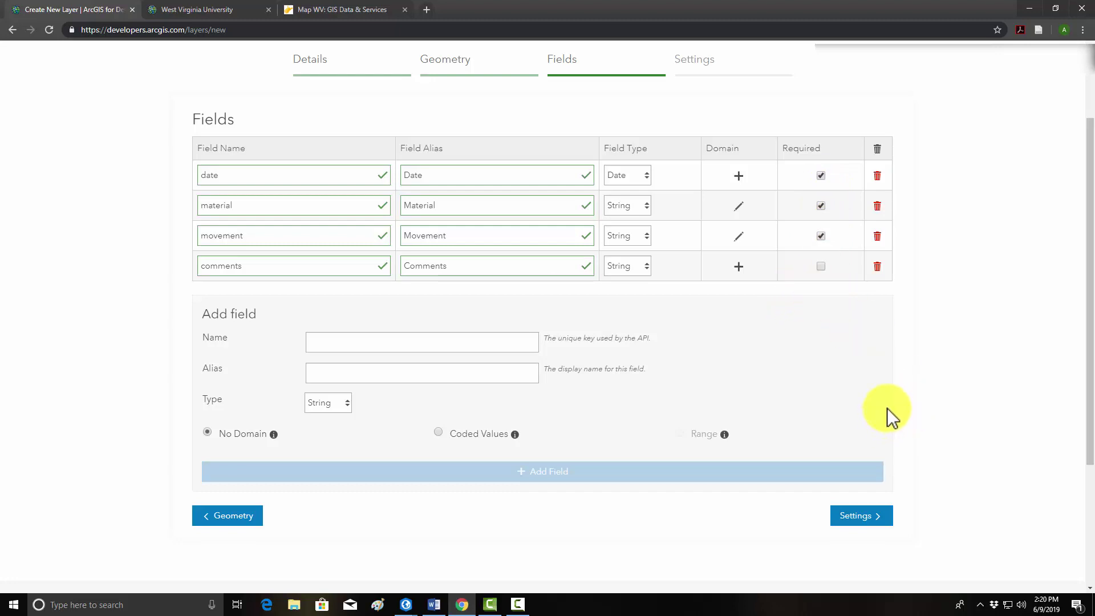
scroll(875, 412, down, 1)
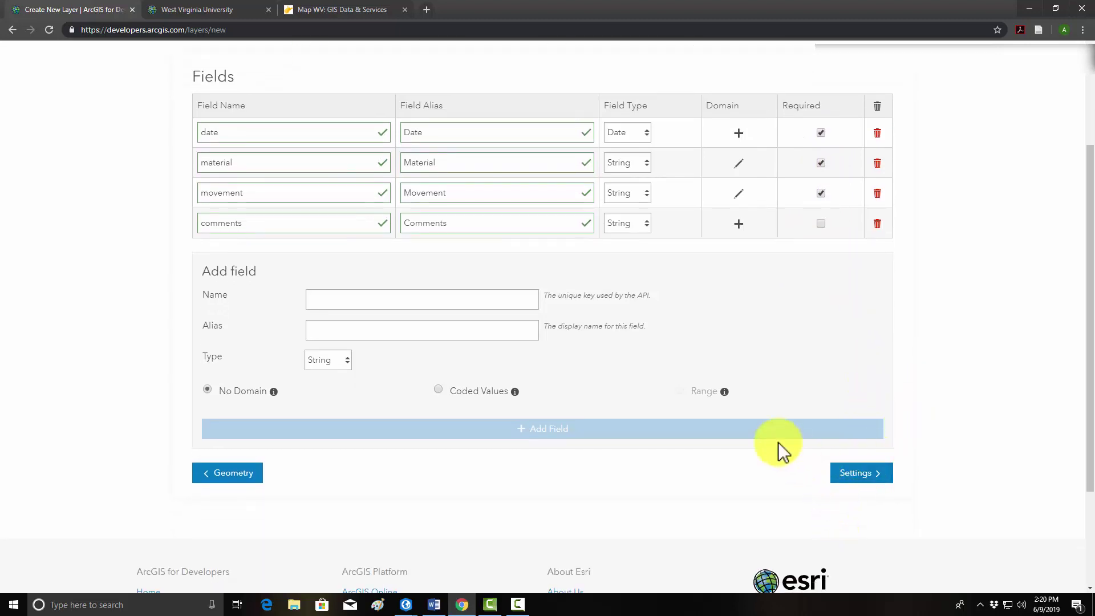
scroll(776, 442, up, 3)
scroll(768, 426, down, 1)
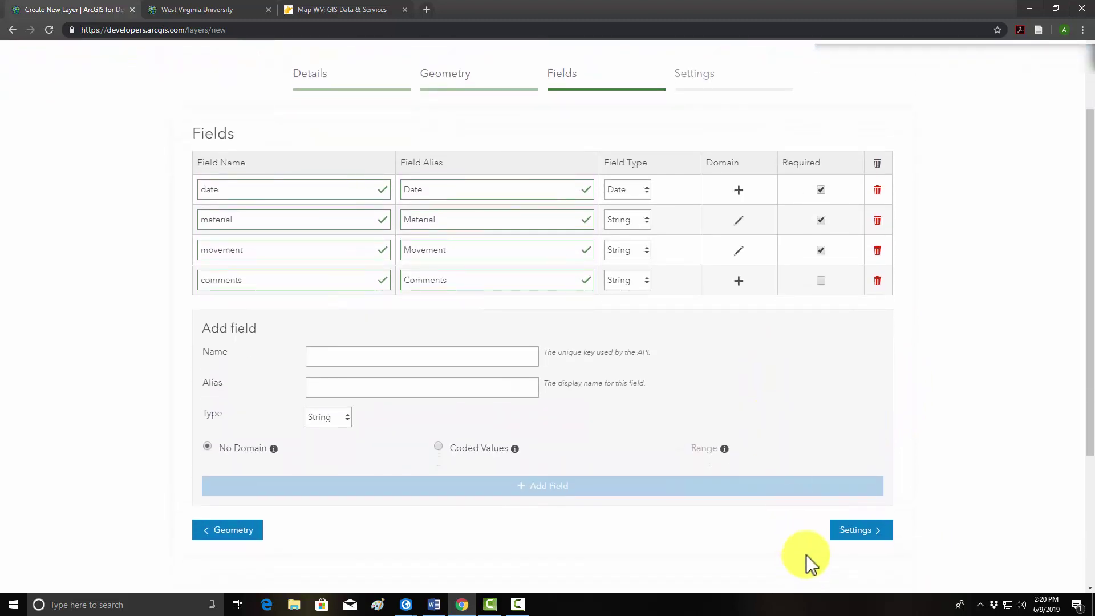
In layer Settings, set access to Everyone (Public).
click(855, 530)
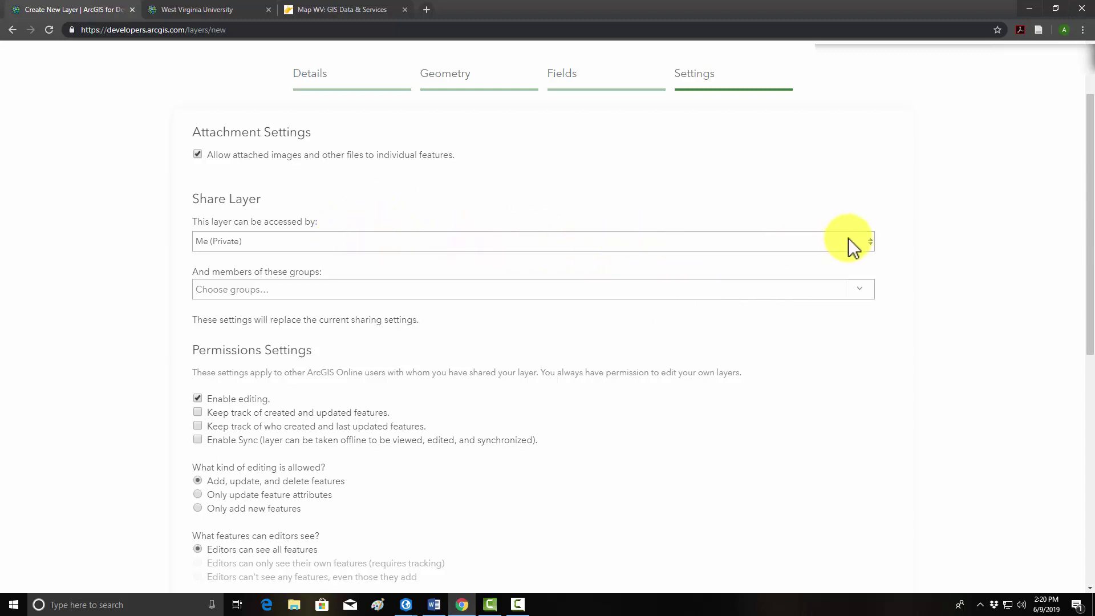
click(869, 244)
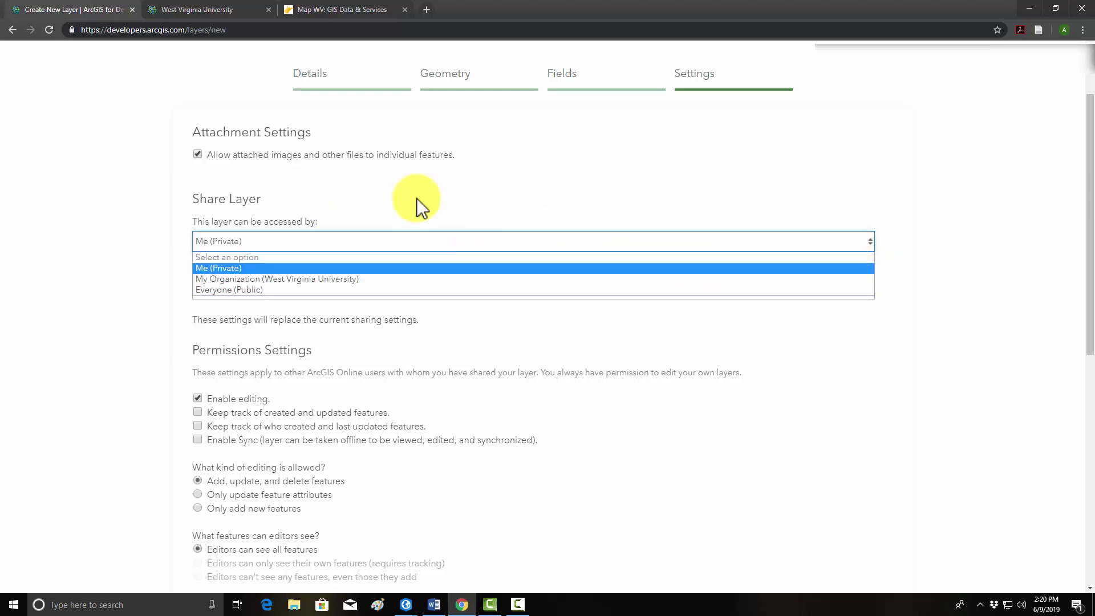
click(227, 288)
Enable tracking of who created and last updated features.
scroll(540, 305, down, 1)
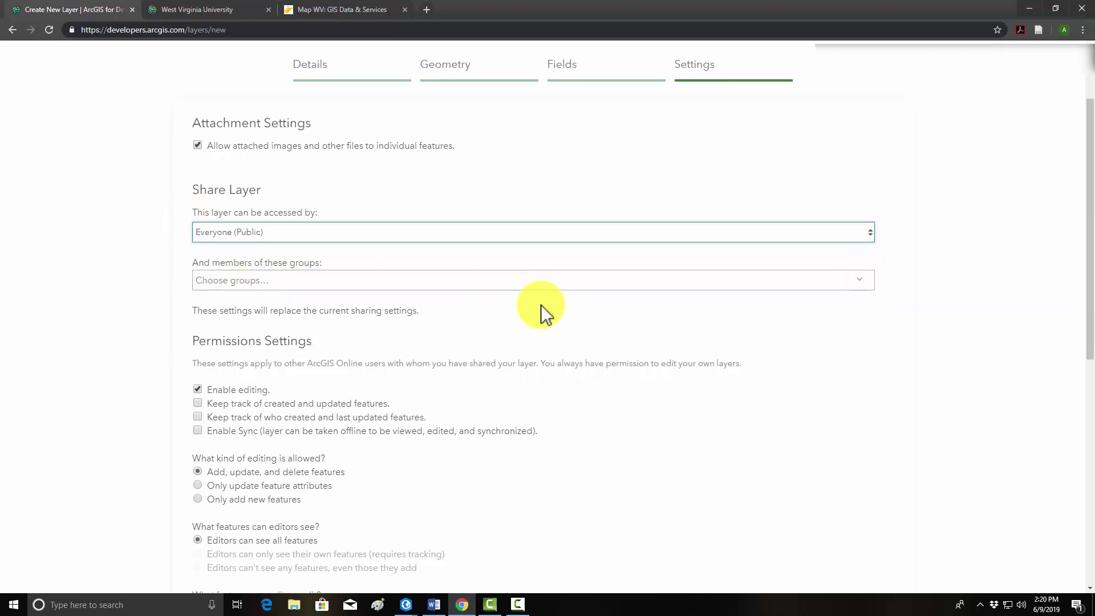
scroll(301, 246, down, 3)
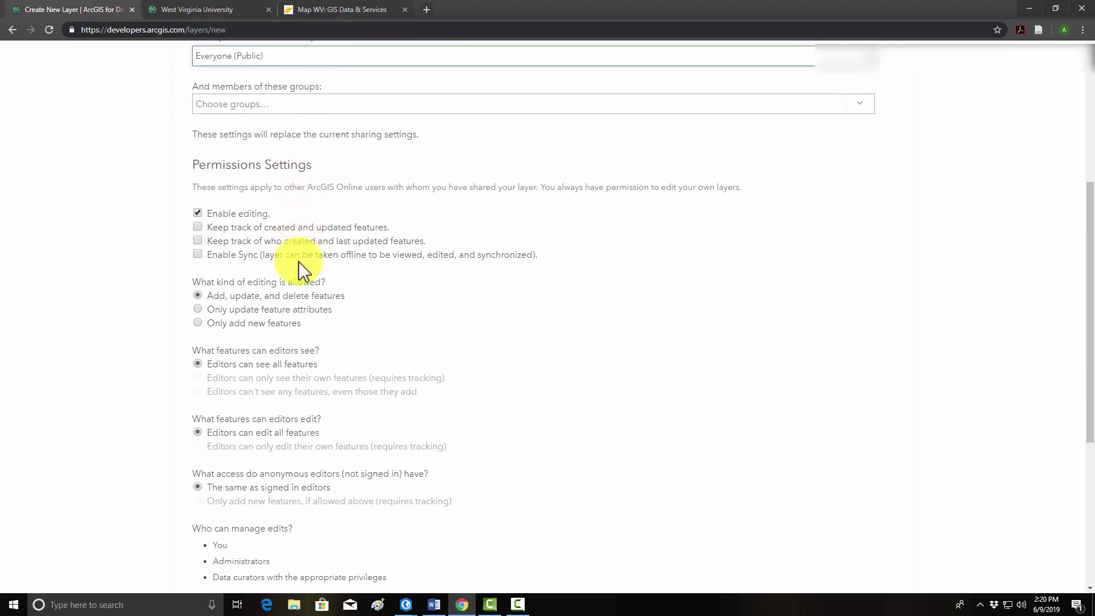
scroll(207, 207, down, 1)
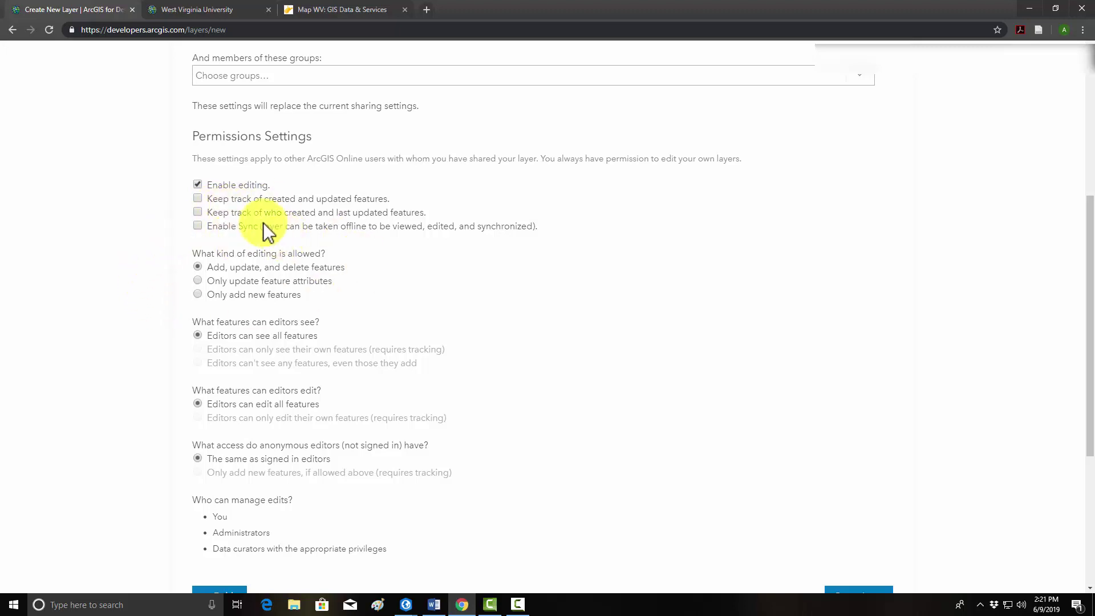
click(198, 213)
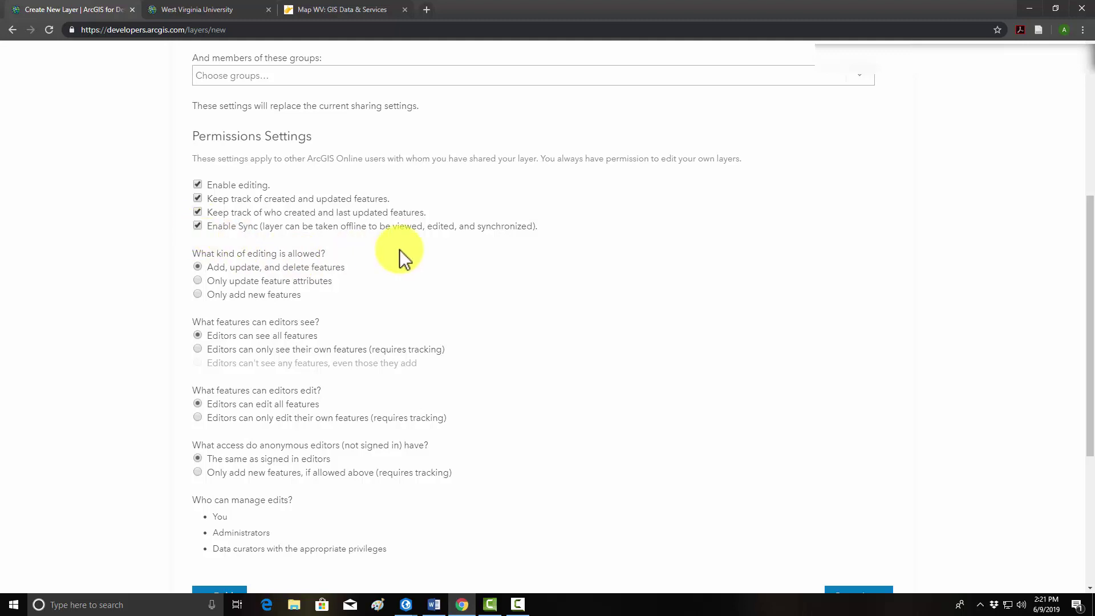
scroll(401, 258, down, 1)
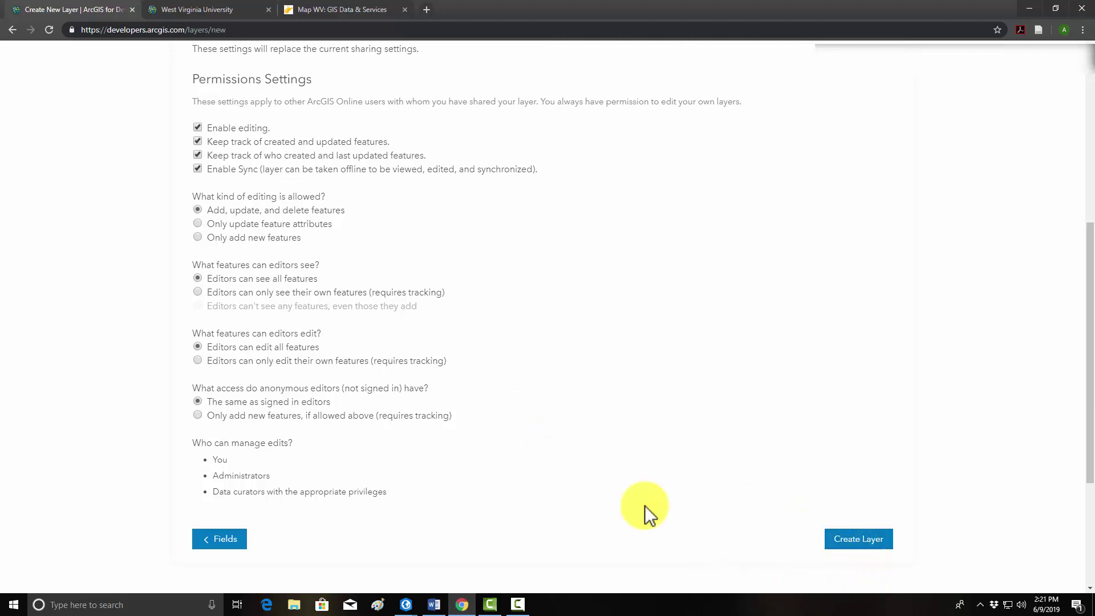
Create the slope_failure_points2 layer from the finished settings.
click(857, 551)
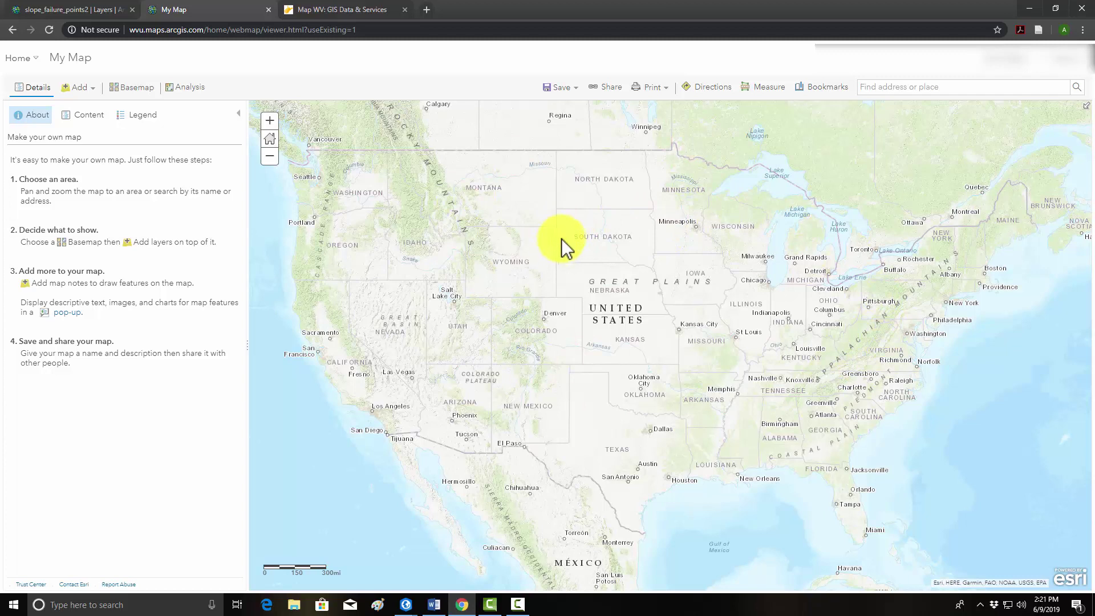
Add slope_failure_points2 to My Map via Add > Search for Layers.
drag(594, 264, 631, 284)
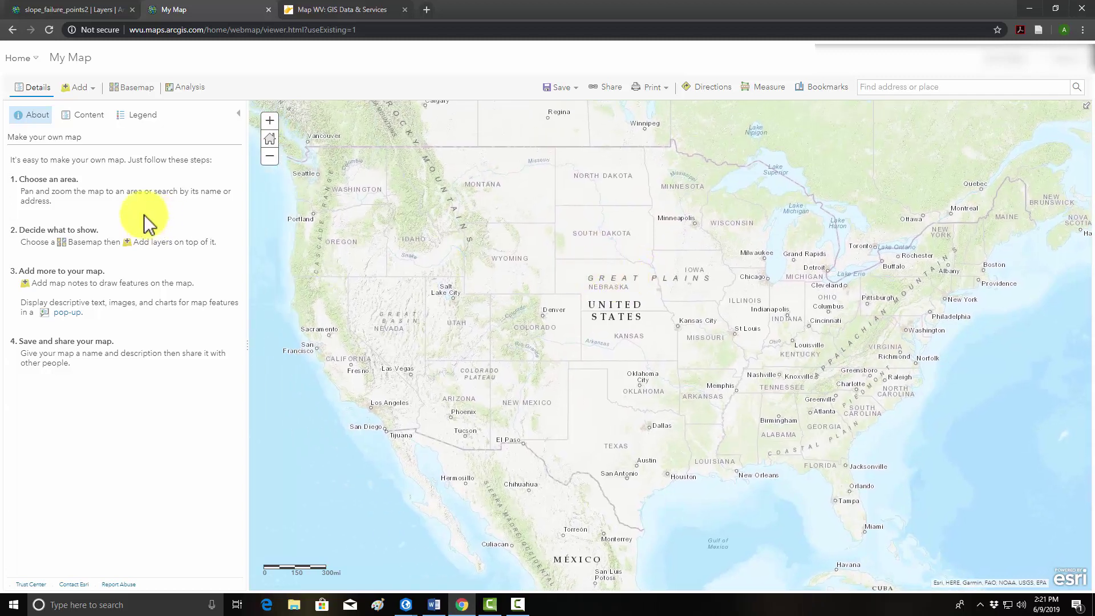
click(91, 90)
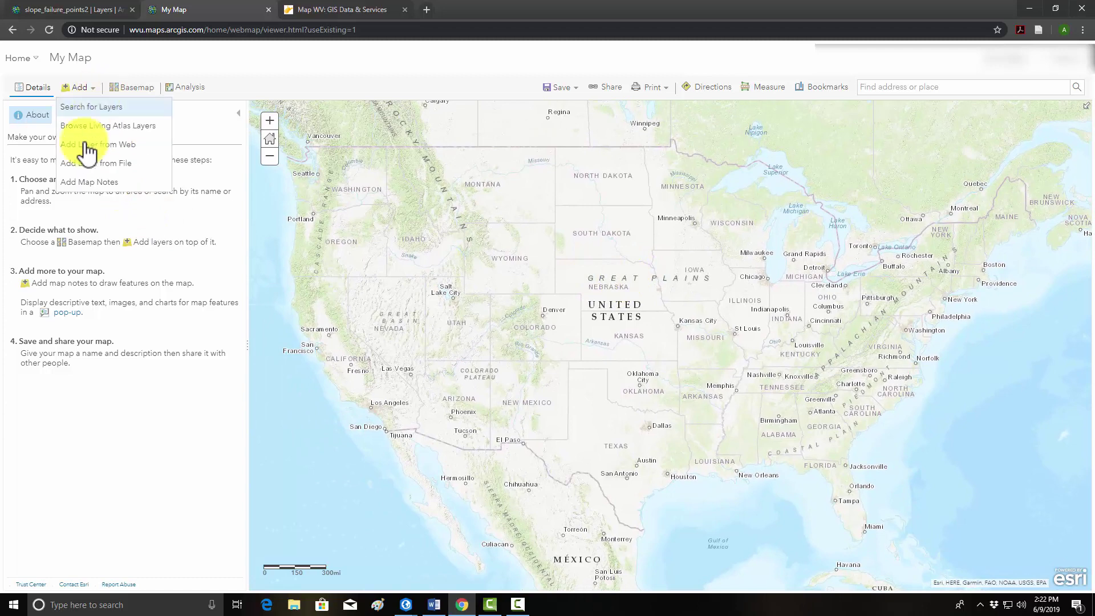
click(79, 110)
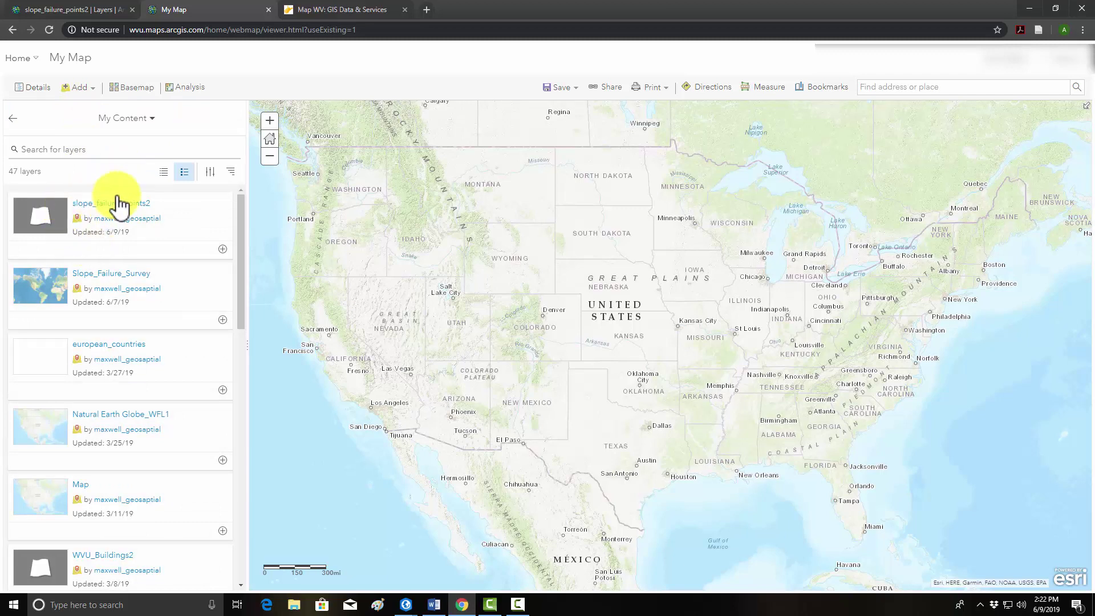
click(223, 249)
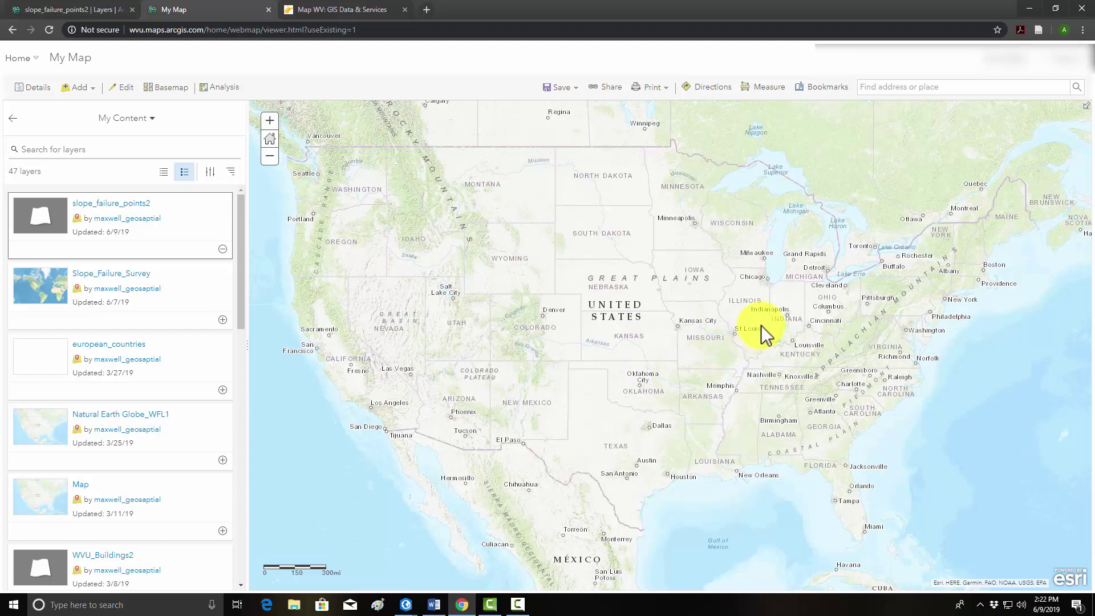
Pan and zoom the map to centre the view on West Virginia.
drag(765, 331, 691, 338)
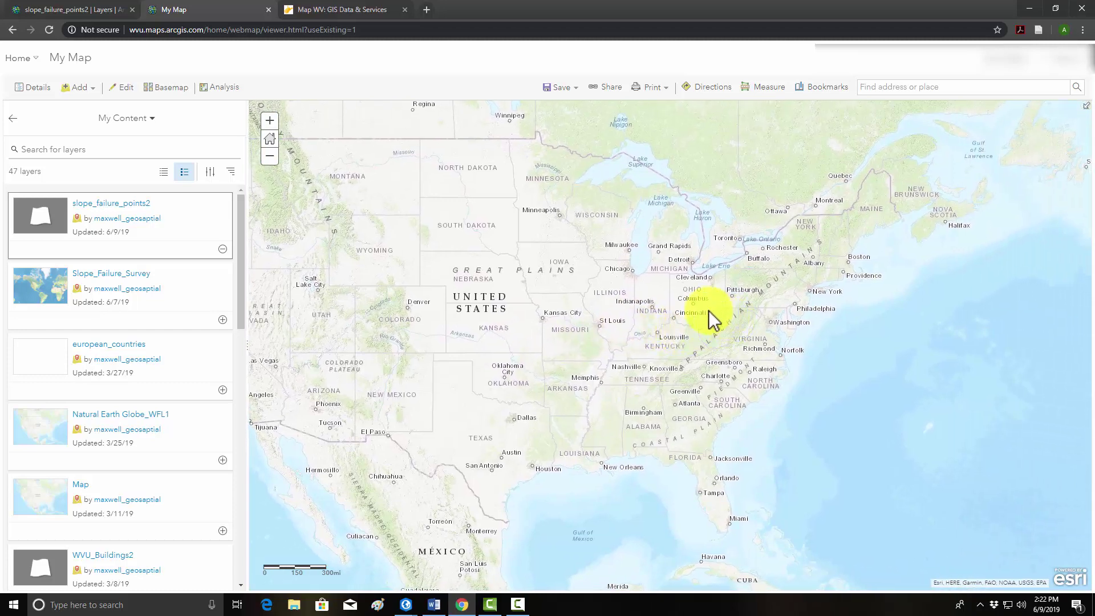
scroll(732, 317, up, 1)
scroll(735, 318, up, 3)
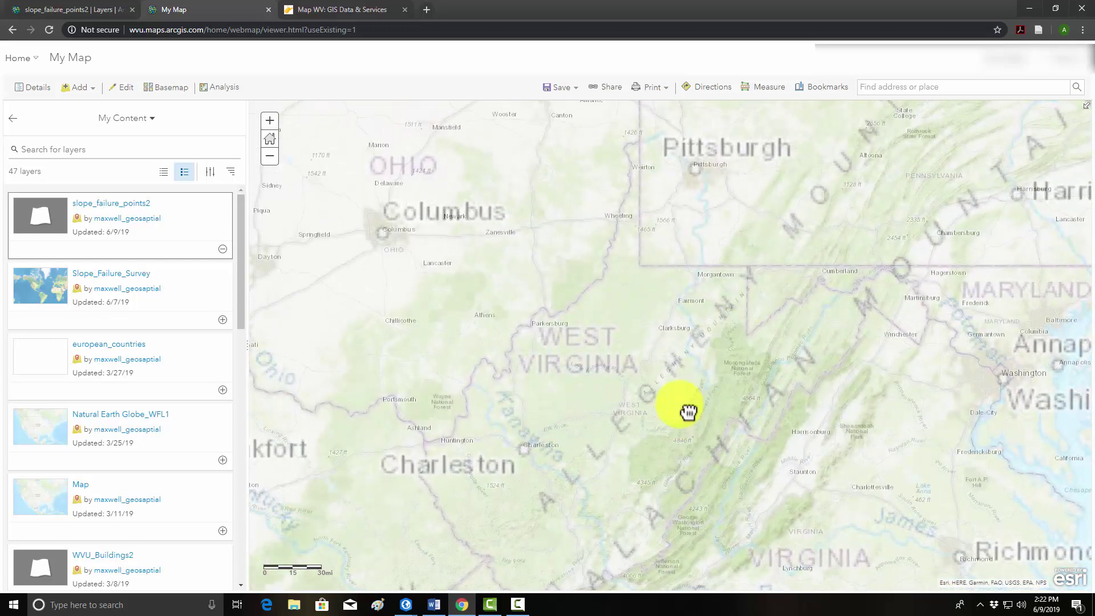
drag(689, 412, 649, 372)
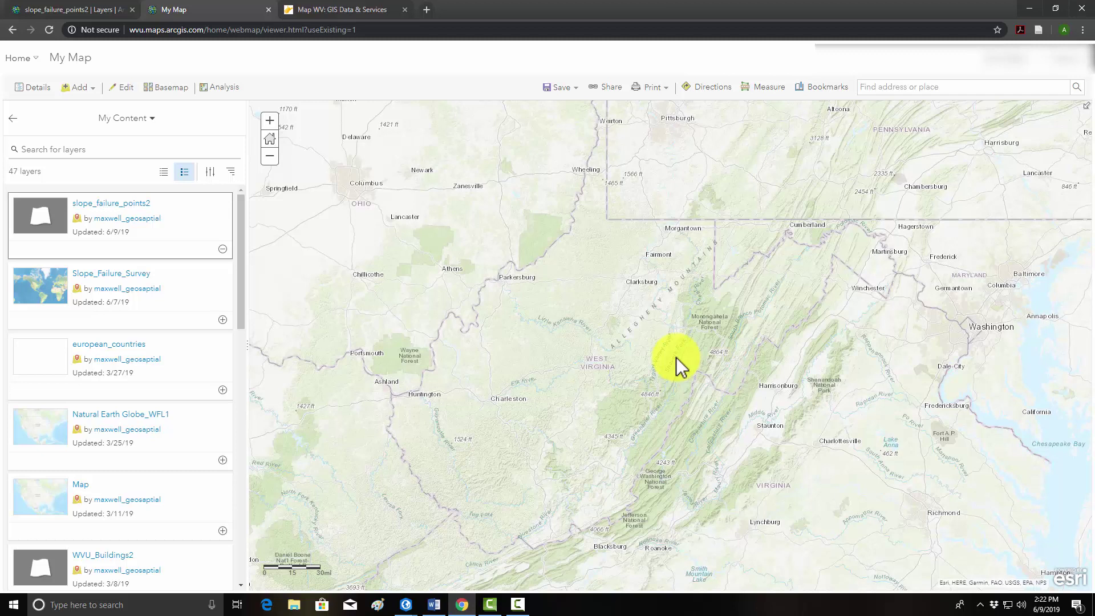
drag(642, 317, 611, 334)
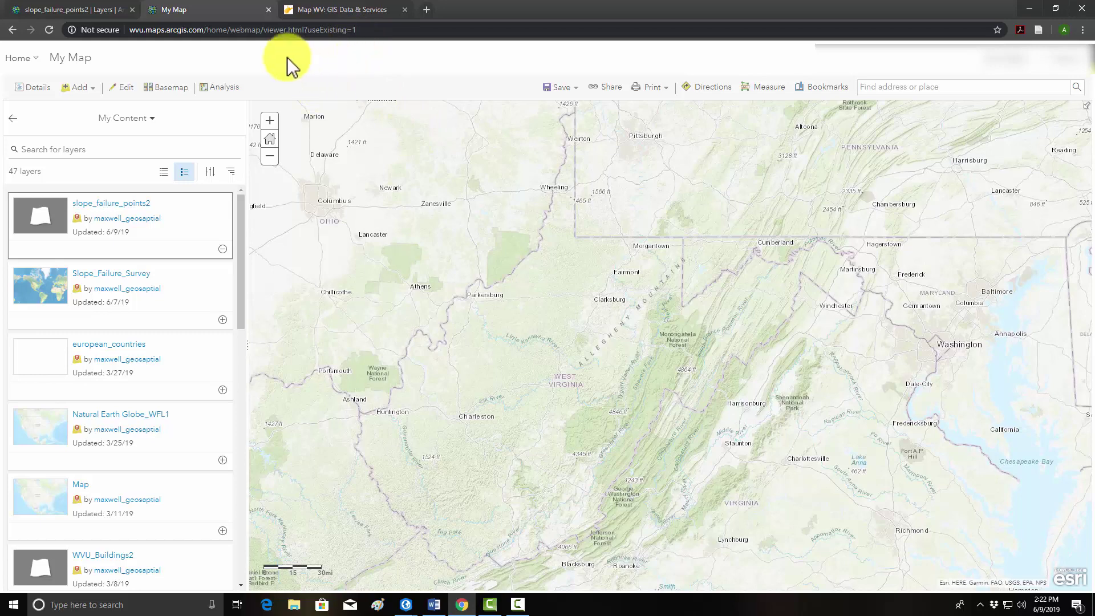
On the WV GIS data services page, open the REST service for WV 1m Hillshade 2018.
click(319, 10)
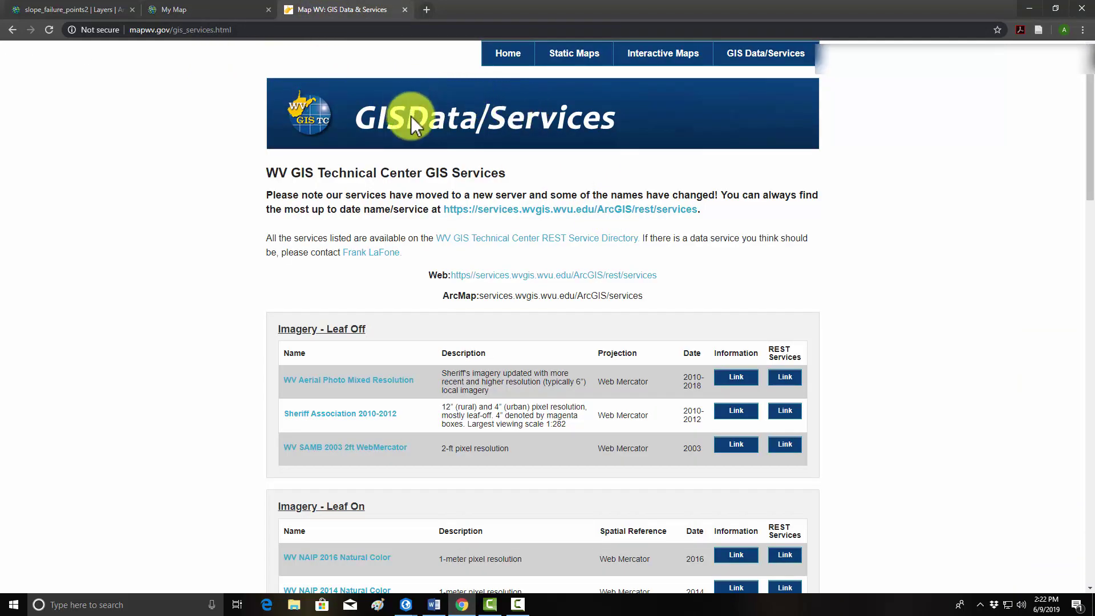
scroll(601, 159, down, 1)
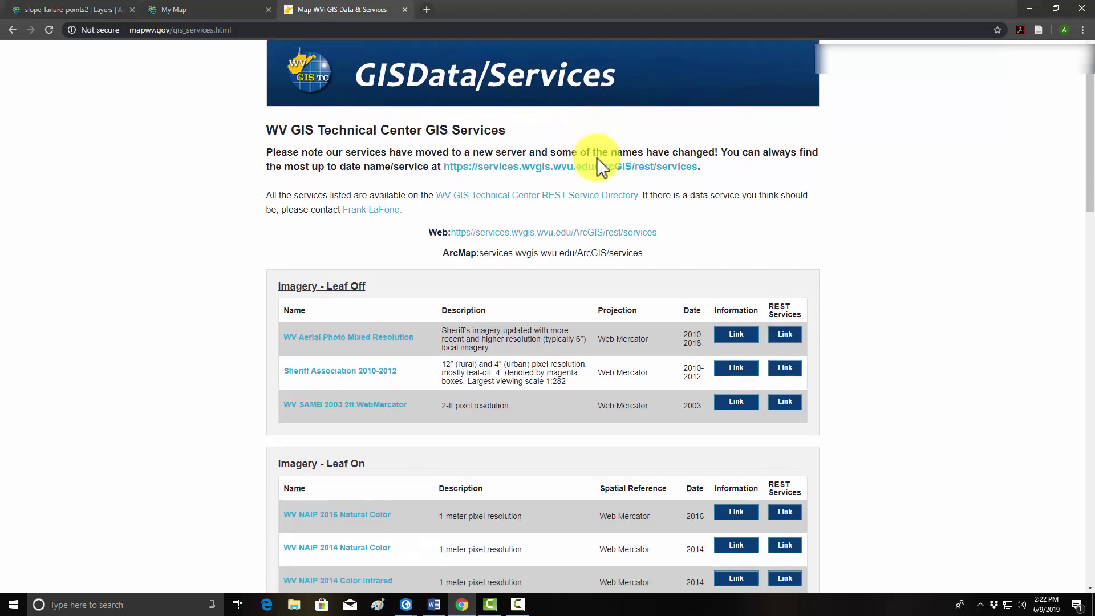
scroll(299, 254, down, 5)
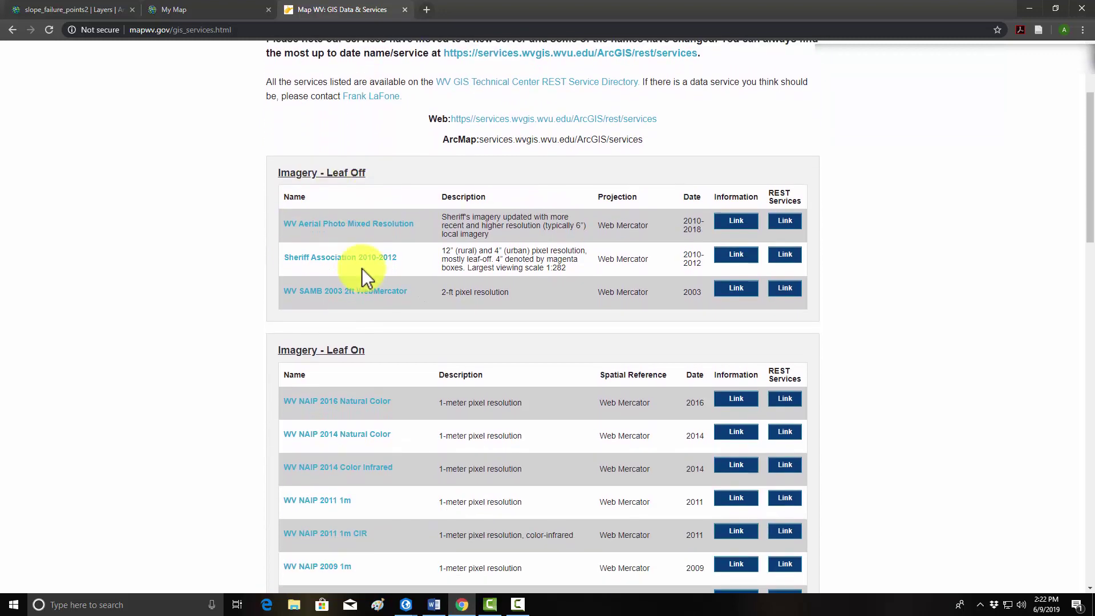
scroll(396, 240, down, 10)
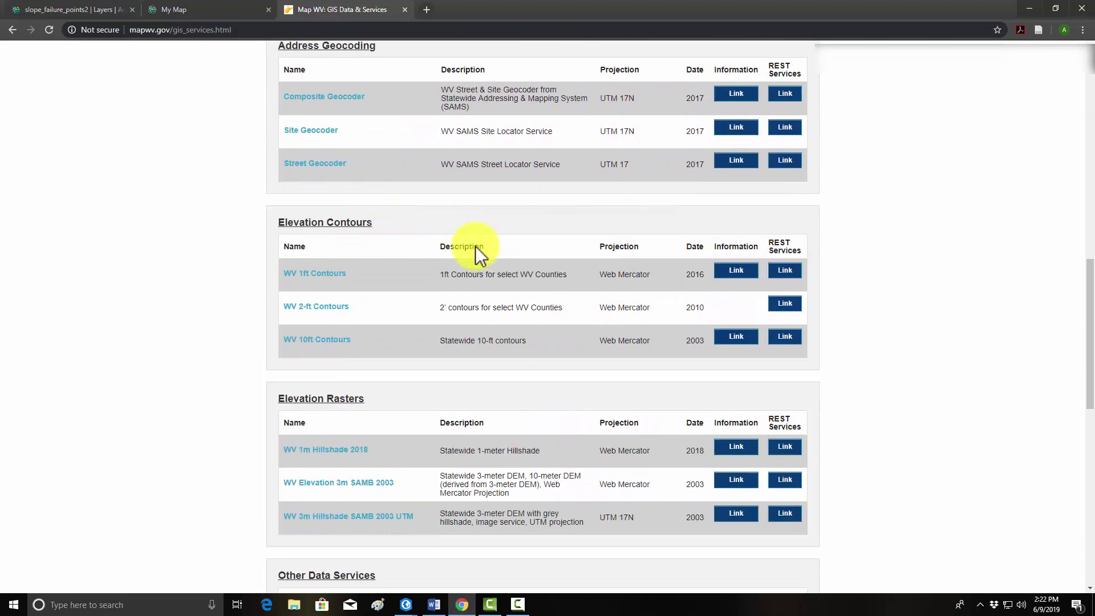
scroll(348, 176, down, 4)
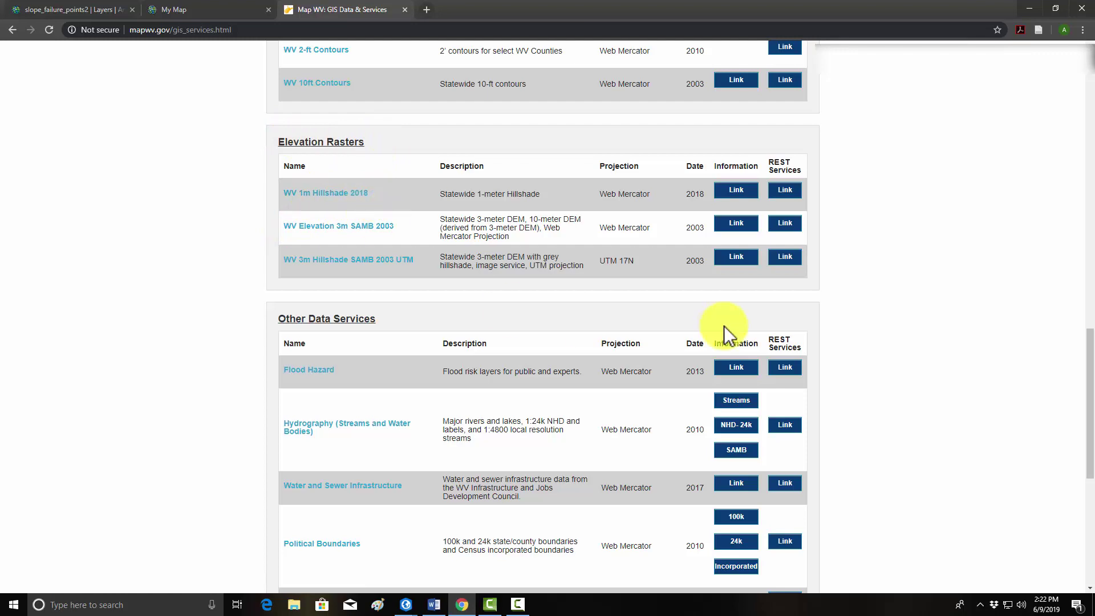
click(786, 196)
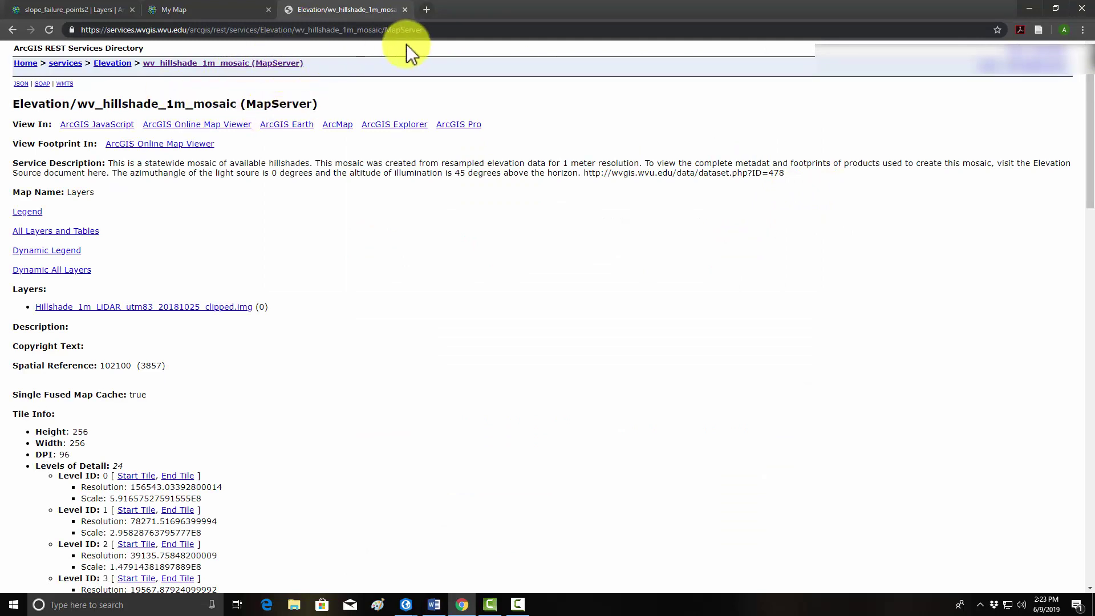
Copy the hillshade MapServer address and return to My Map.
click(434, 29)
right_click(316, 29)
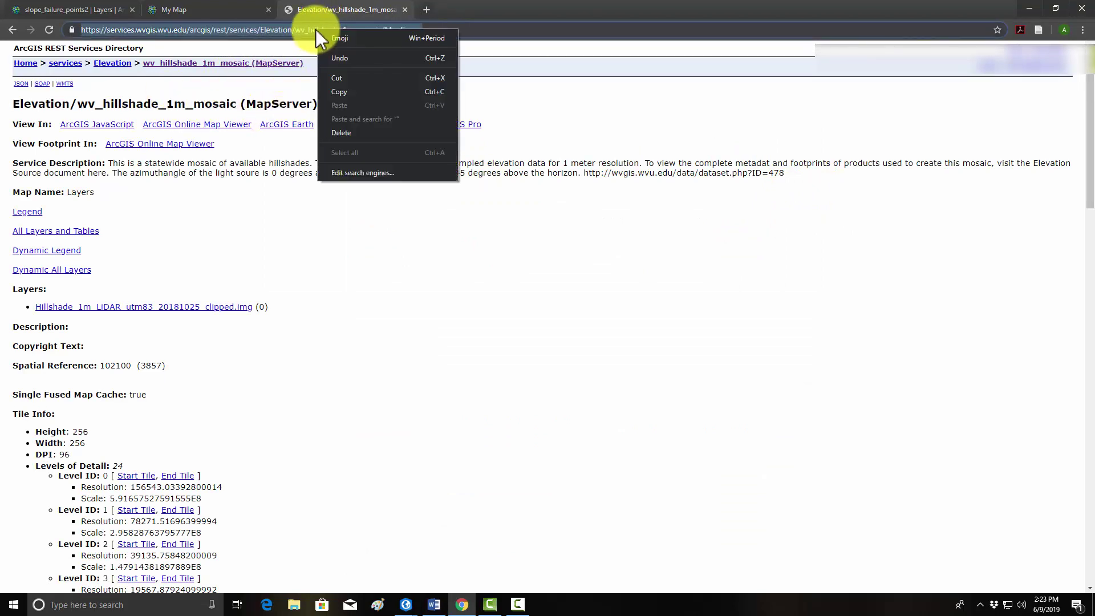
click(341, 91)
click(174, 9)
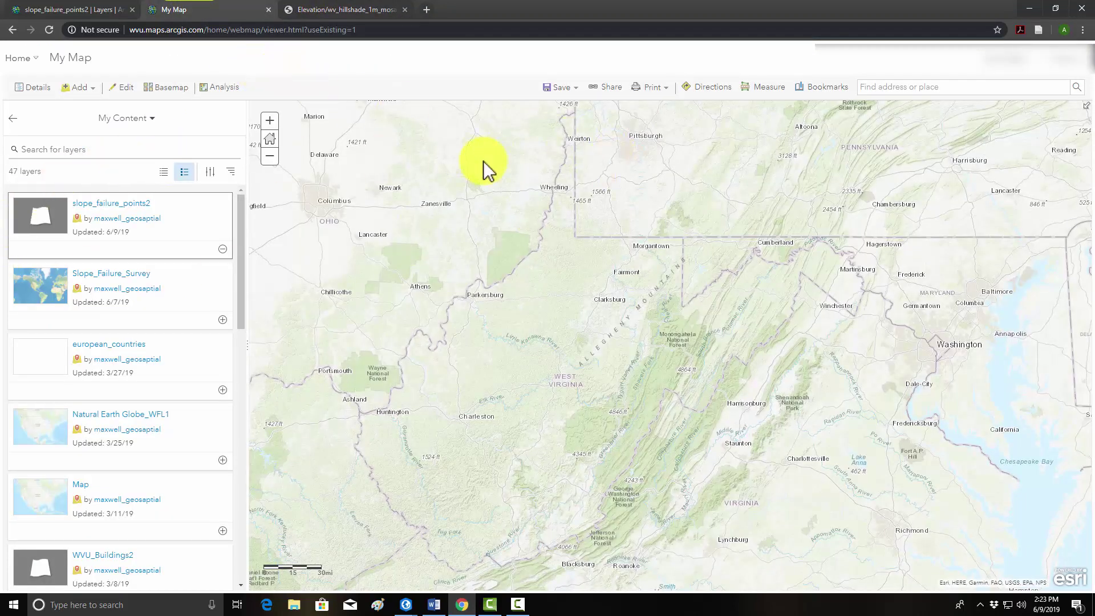
Add the copied wv_hillshade_1m_mosaic MapServer URL to the map as a layer from the web.
click(79, 88)
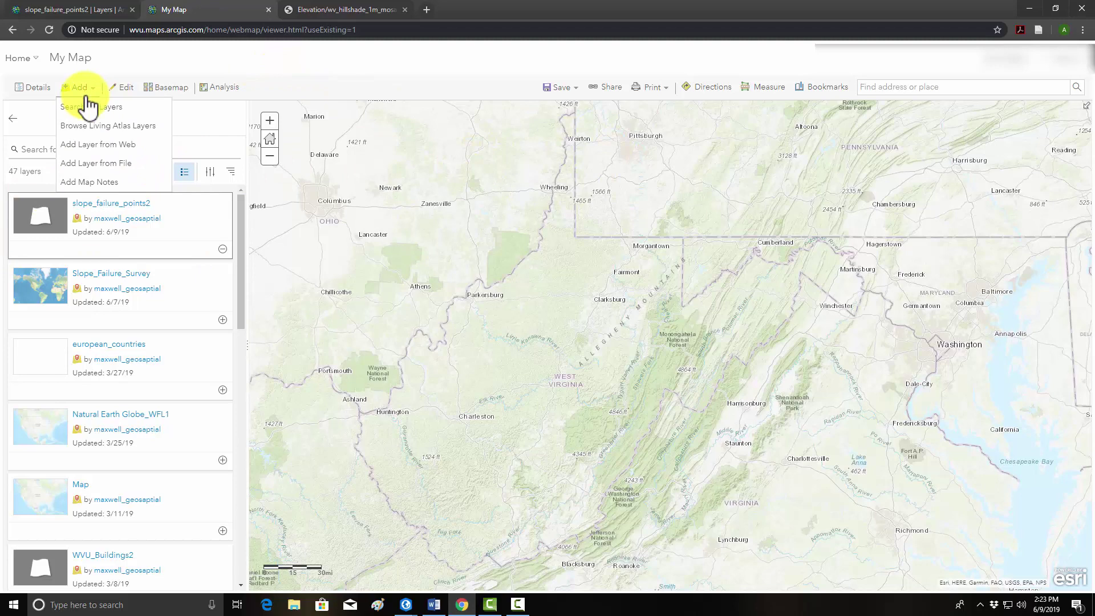
click(99, 147)
click(409, 313)
right_click(409, 313)
click(439, 401)
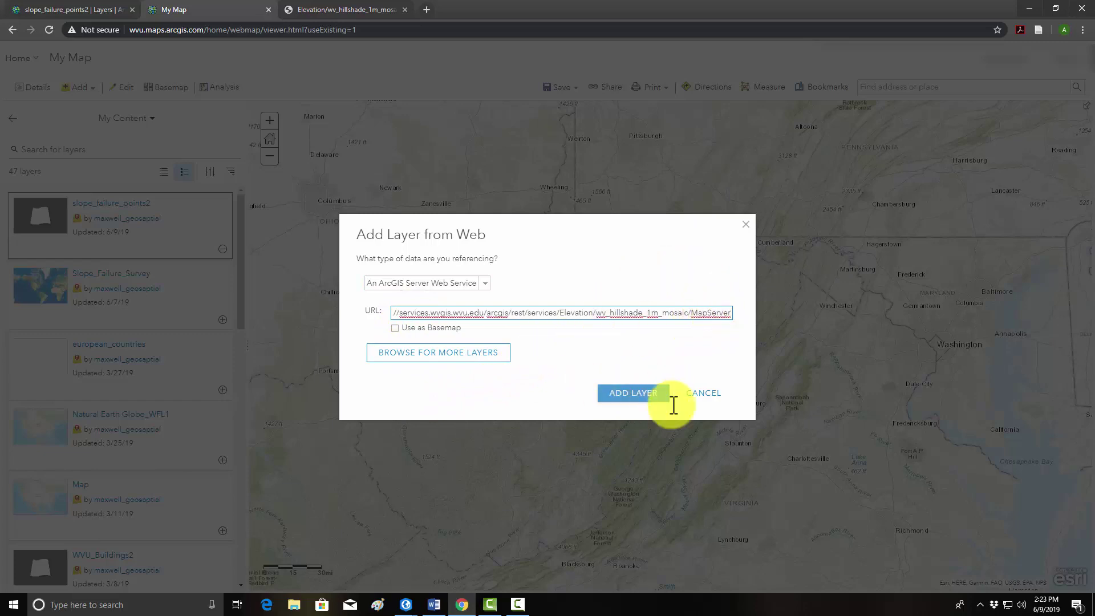
click(627, 393)
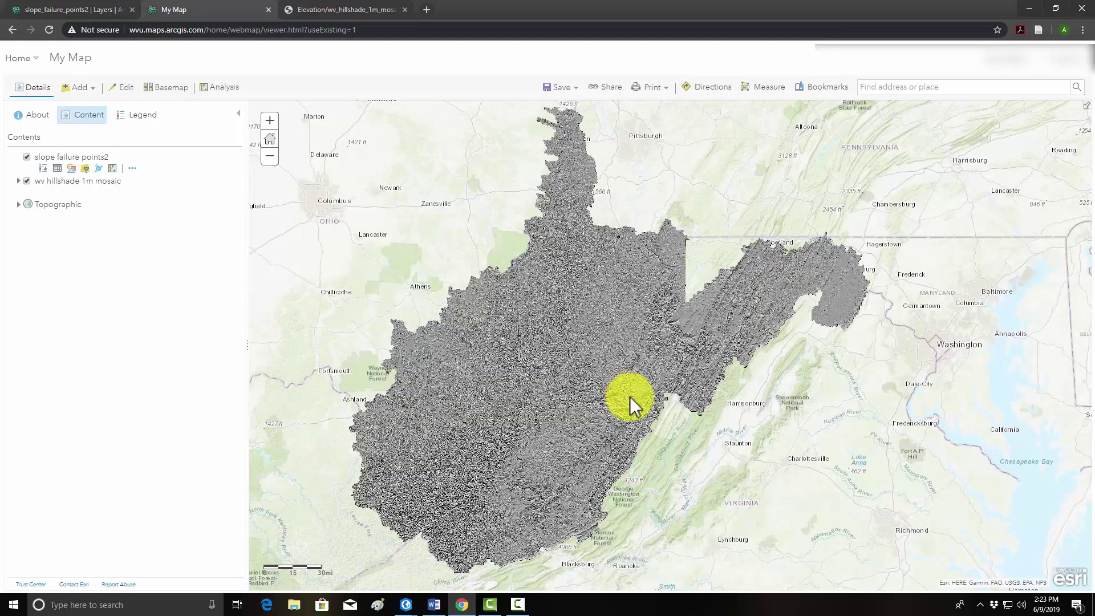
Zoom and pan to inspect the hillshade layer over the topographic basemap.
scroll(659, 282, up, 5)
scroll(684, 304, up, 2)
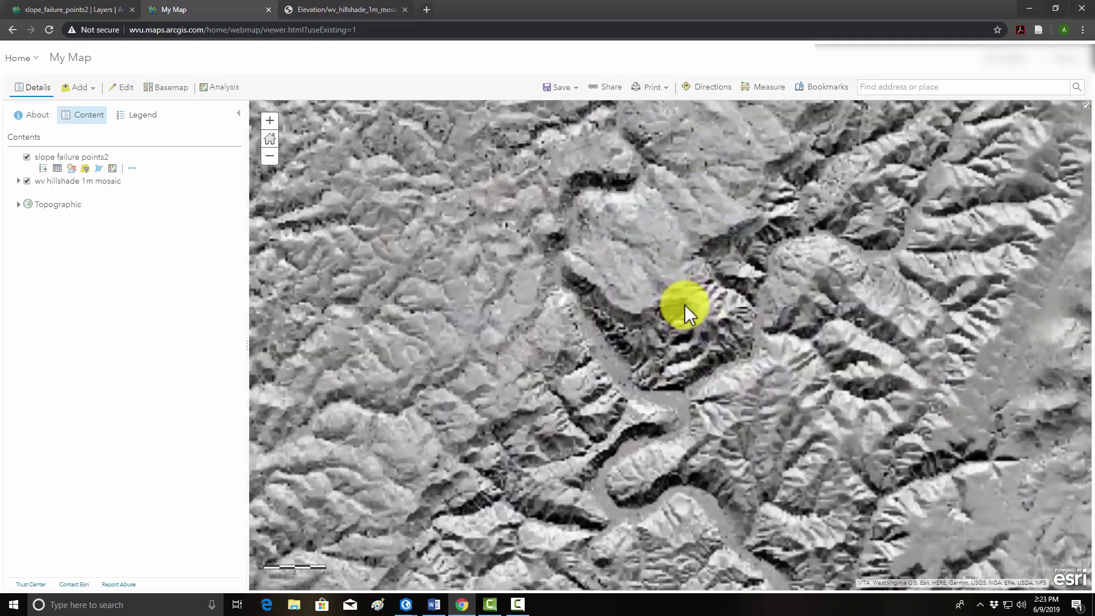
scroll(658, 393, up, 2)
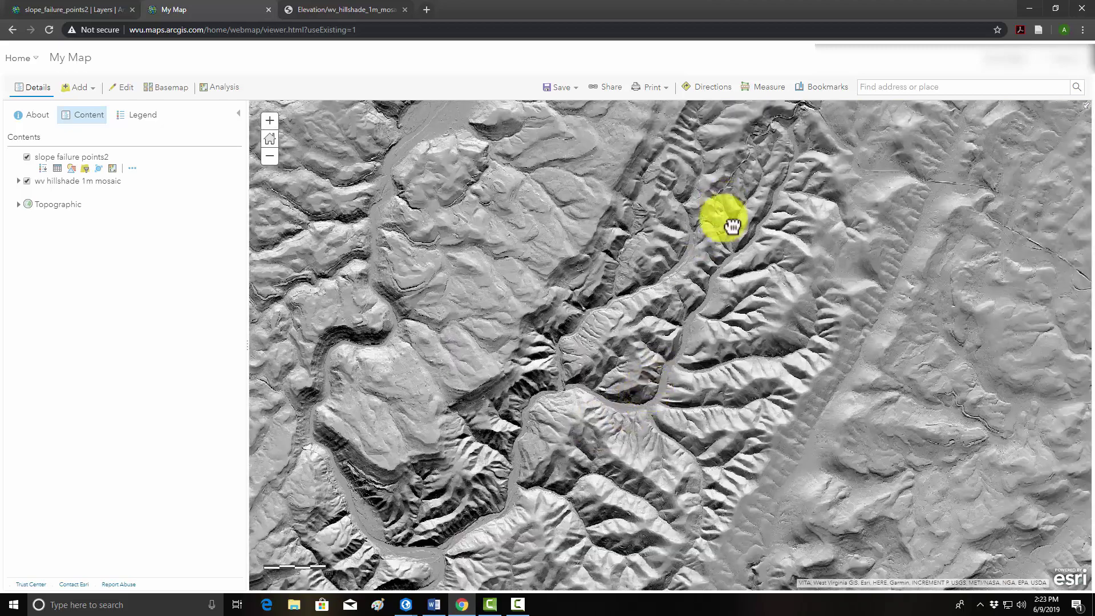
scroll(624, 288, up, 1)
scroll(636, 264, up, 1)
scroll(762, 354, up, 1)
scroll(689, 342, up, 1)
scroll(688, 342, down, 1)
scroll(709, 366, down, 2)
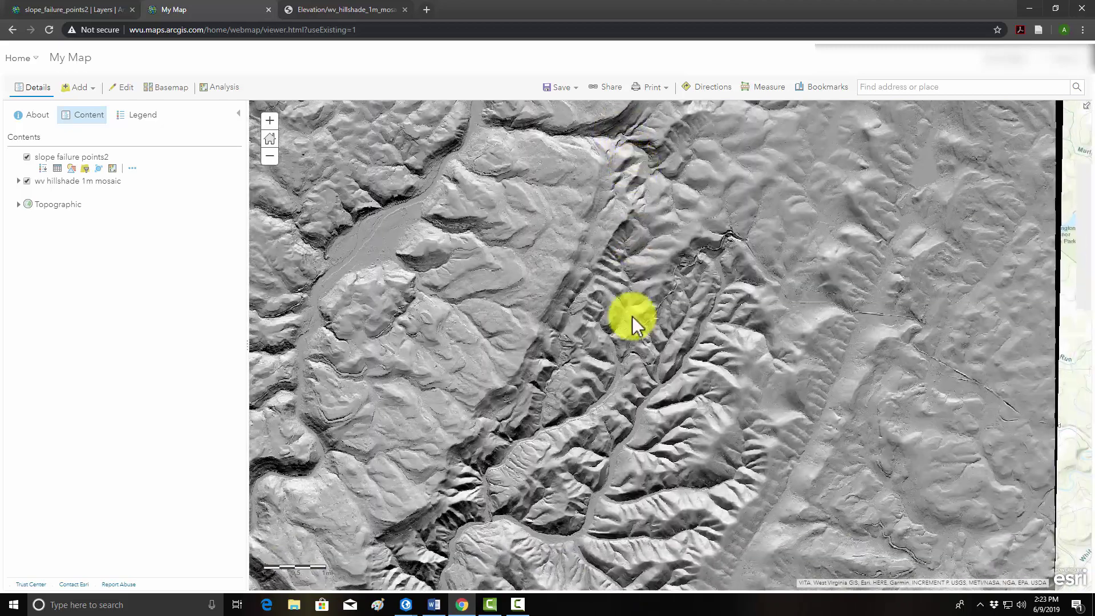
scroll(673, 311, down, 1)
scroll(570, 399, up, 1)
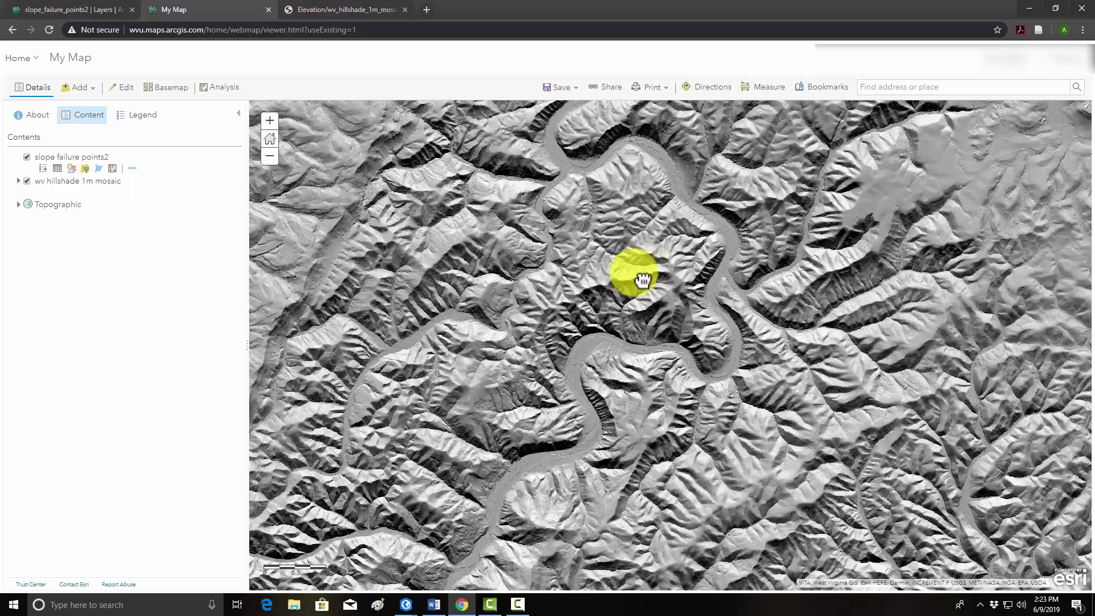
scroll(679, 435, down, 3)
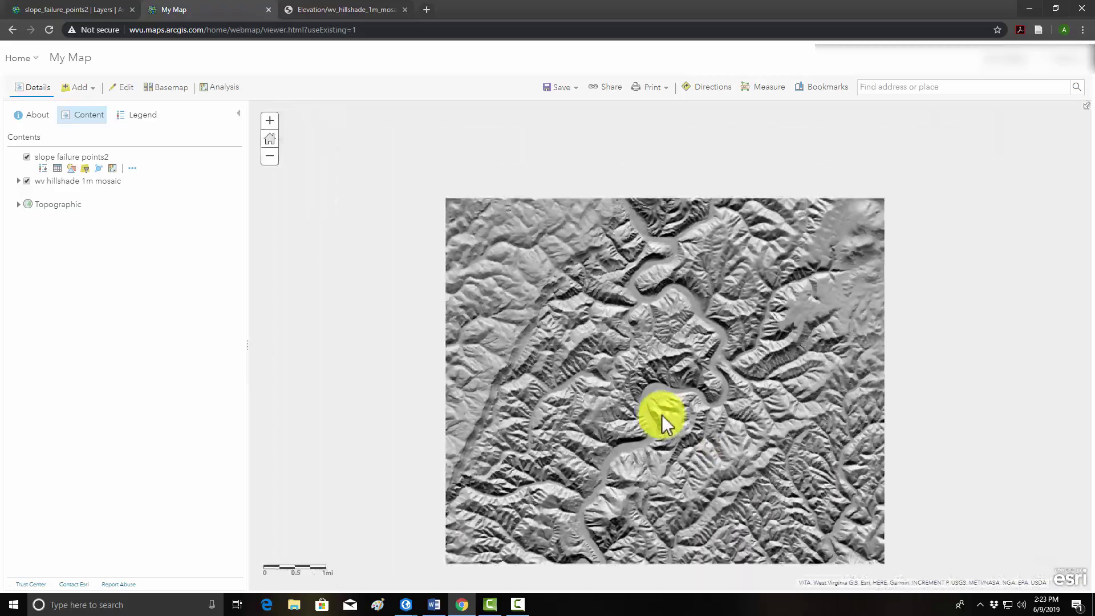
scroll(587, 379, up, 2)
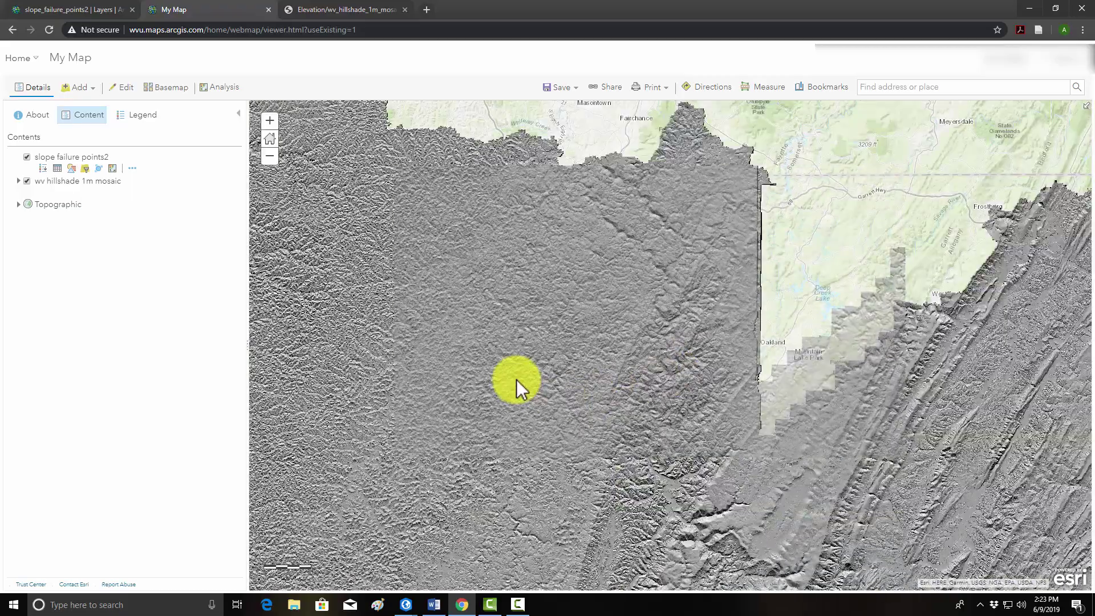
drag(518, 378, 708, 387)
Open the Save Map dialog and enter a map title ending in Map2.
click(564, 91)
click(555, 111)
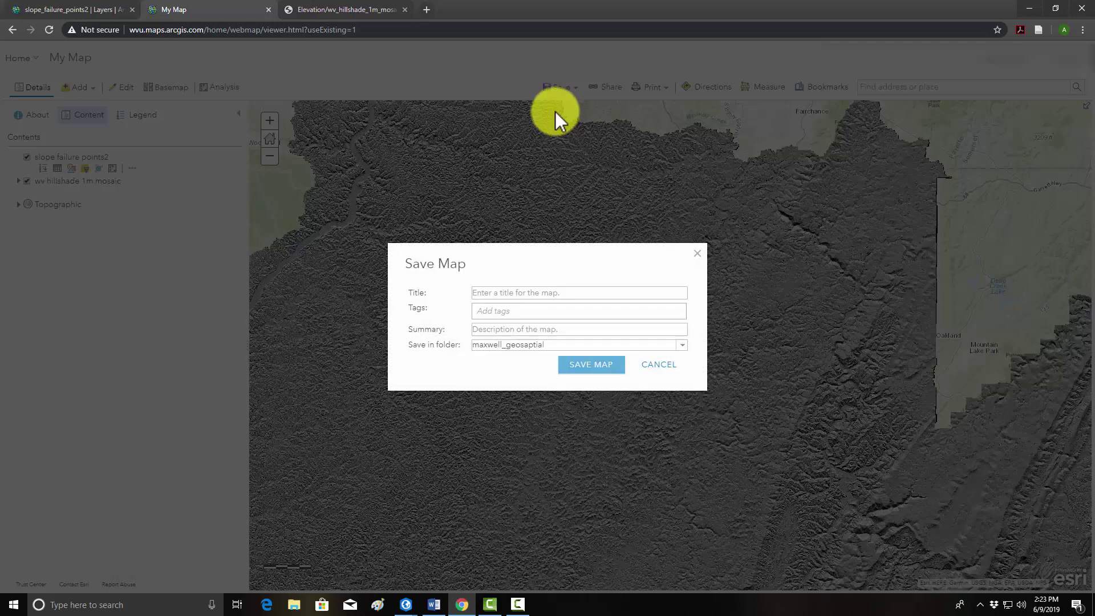
click(495, 291)
text(Lan)
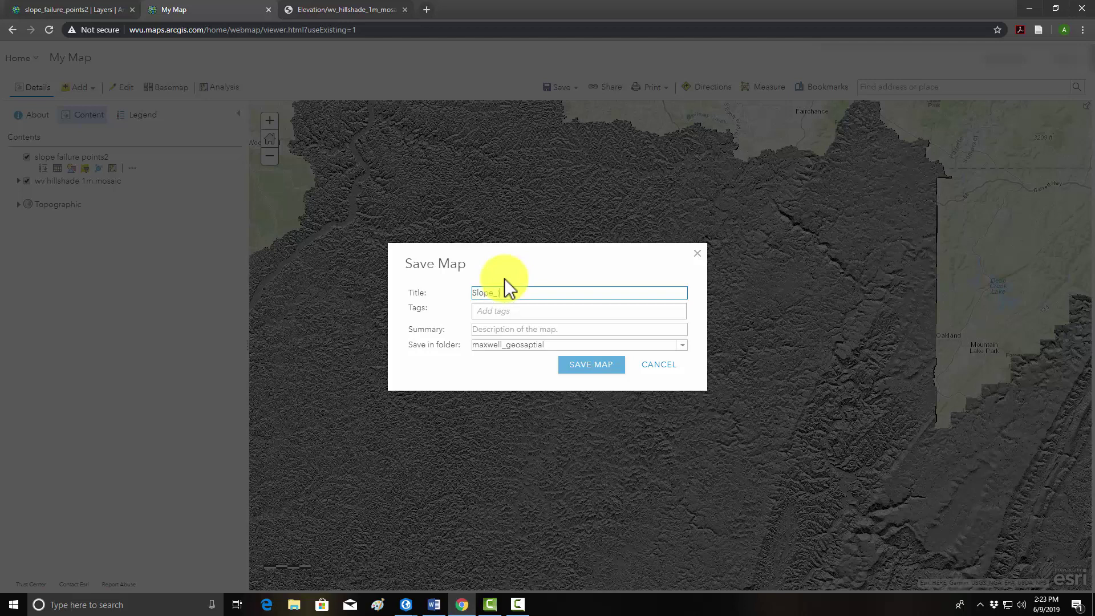
text(Map2)
Add tags landslides, slides, geomorphology and slope failure, replacing the misspelled landslaides tag.
click(504, 314)
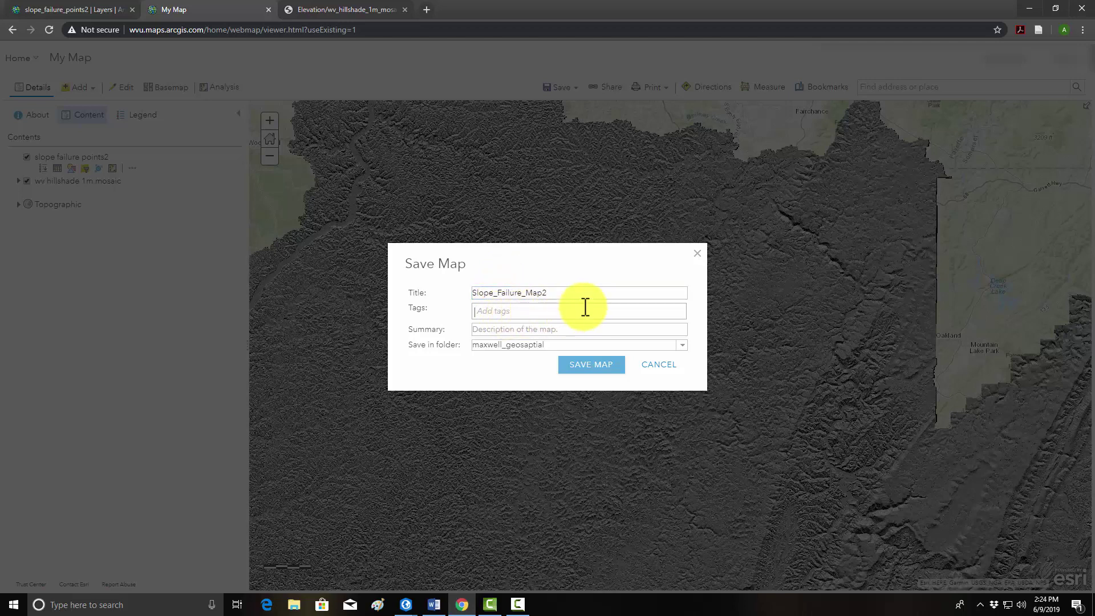
text(landslaides)
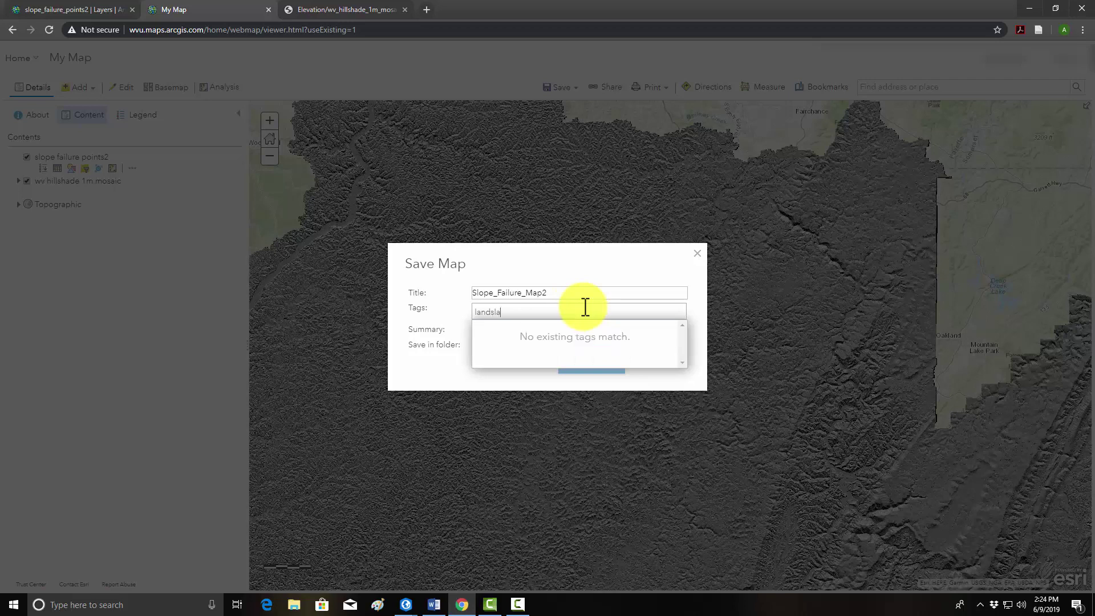
key(Return)
text(slides)
key(Return)
text(geompr)
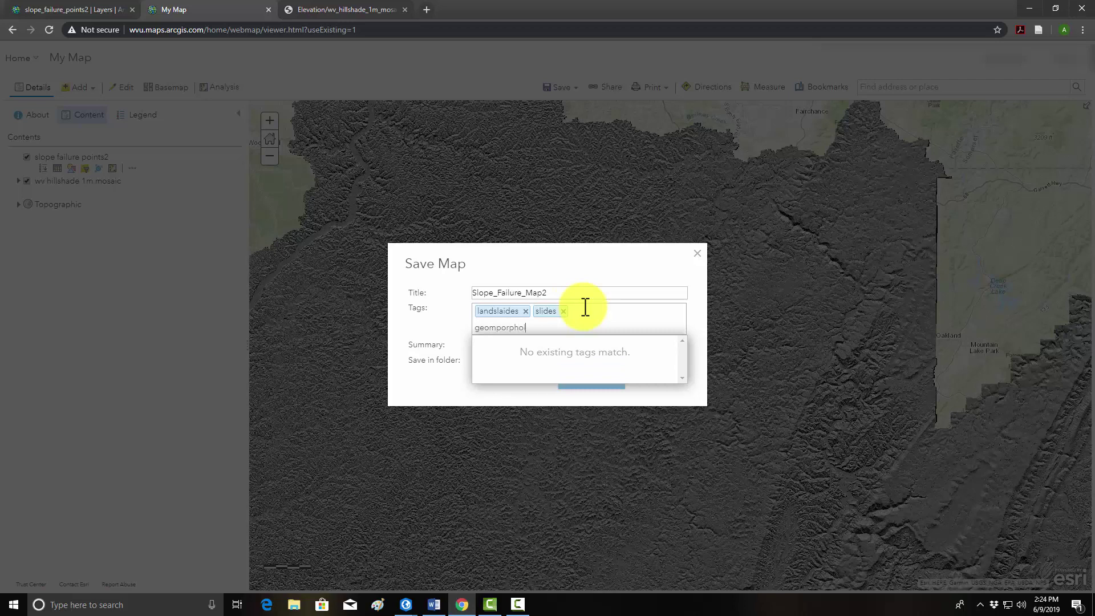
text(rphology)
key(Return)
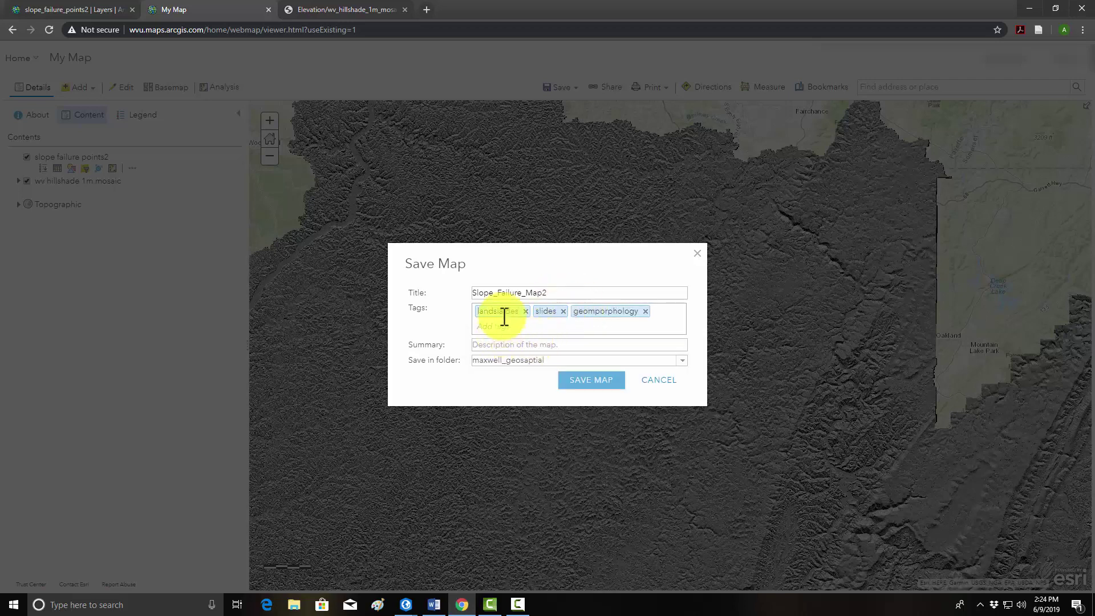
click(525, 311)
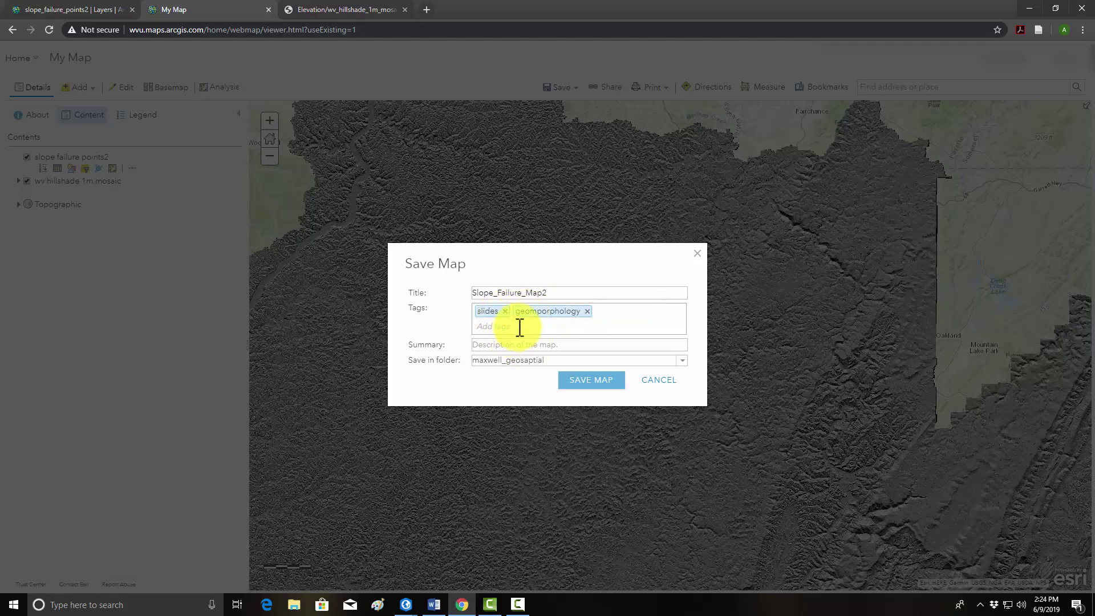
text(landslides)
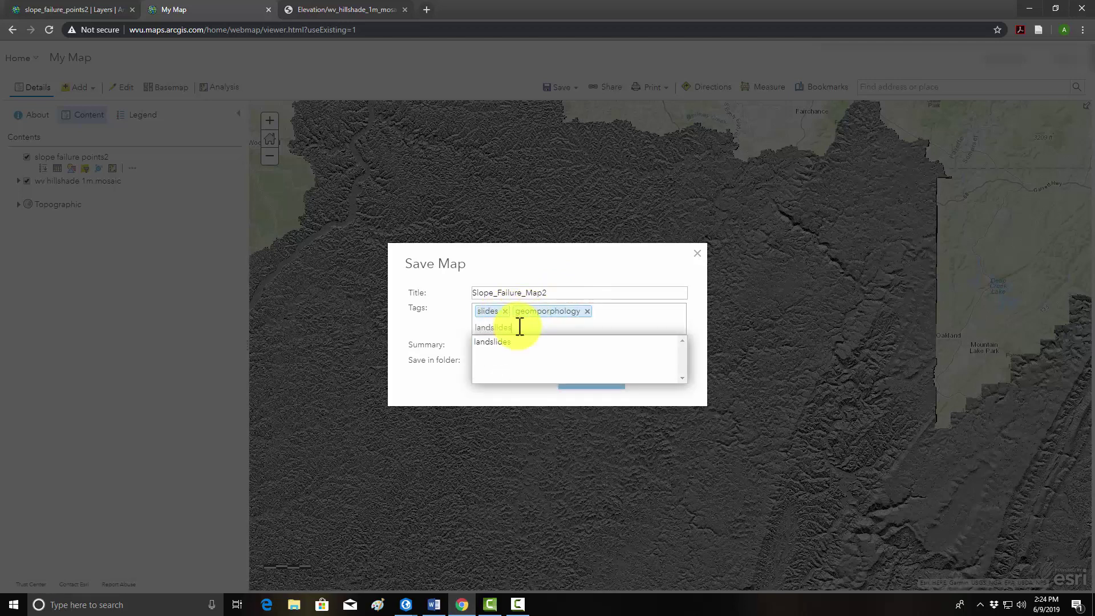
key(Return)
text(slope)
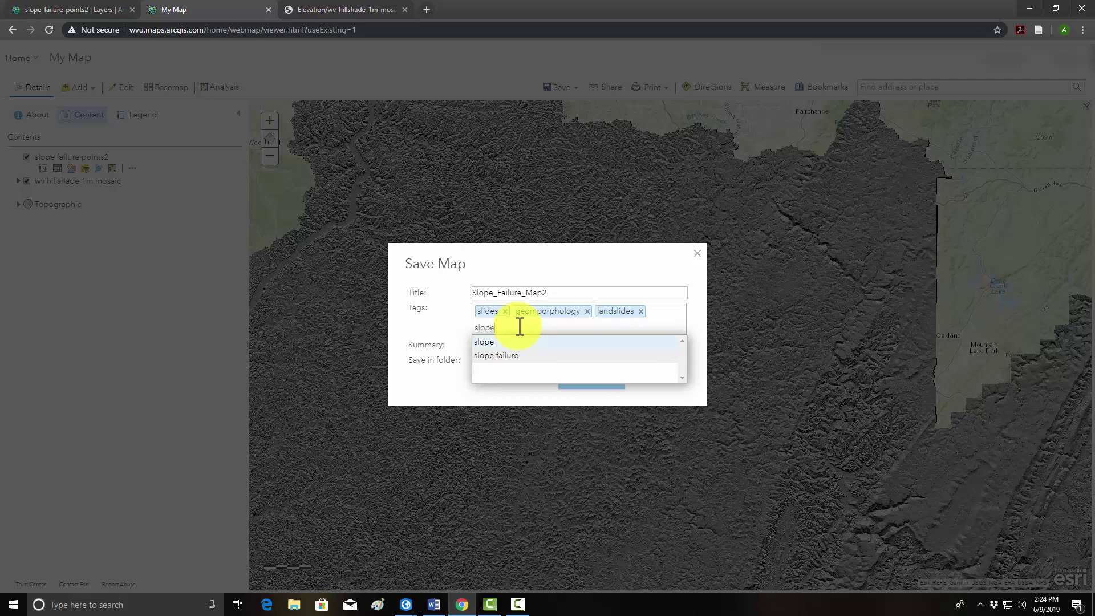
text( failure)
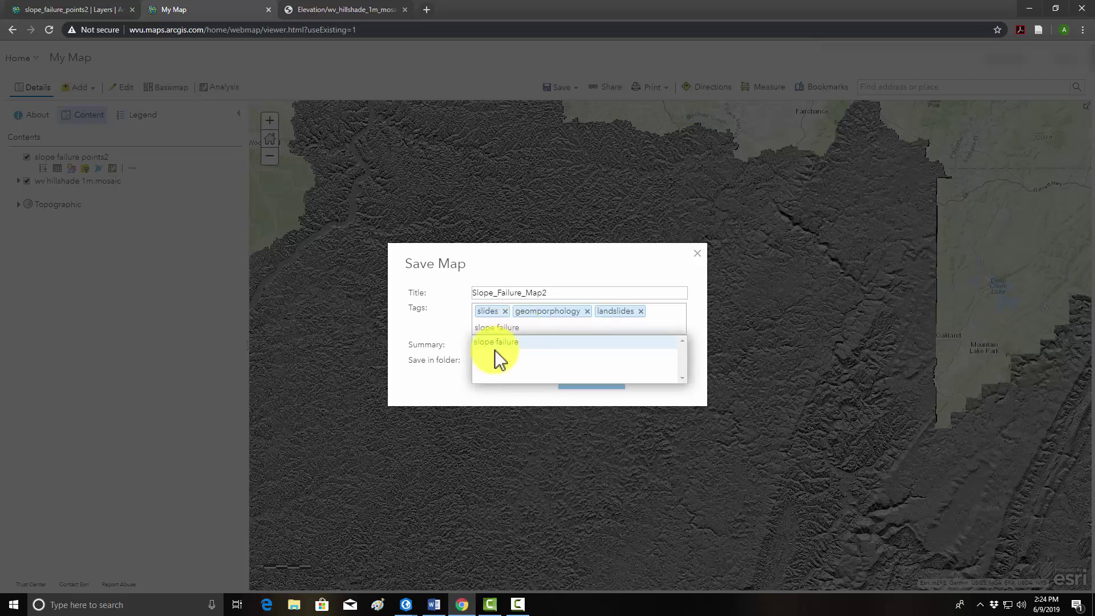
click(497, 345)
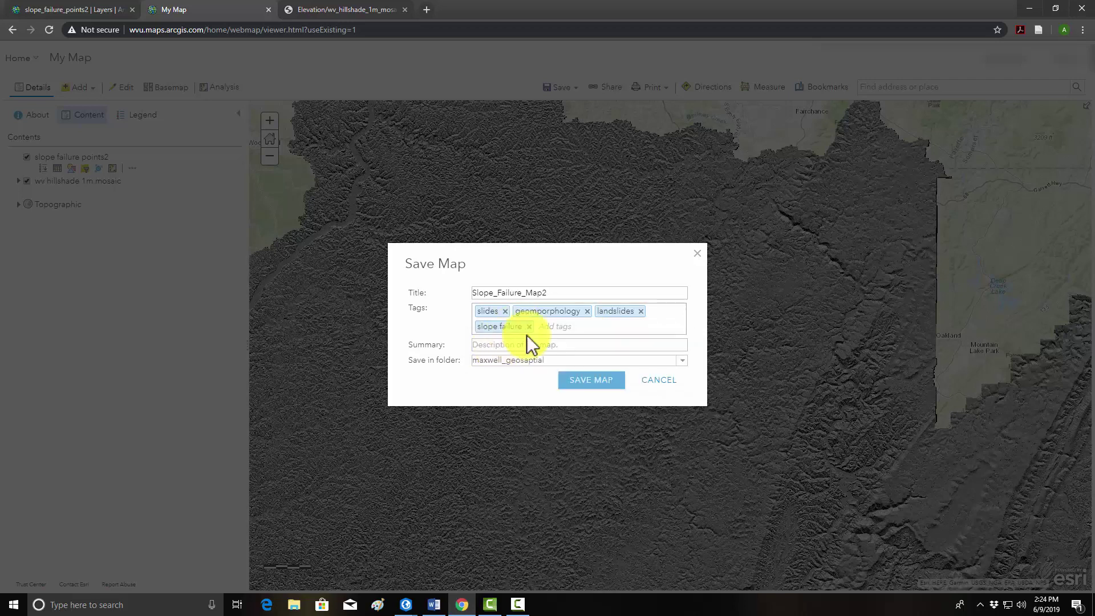
Enter summary 'Slope failure data collection', attempt saving, then delete the duplicate title's trailing 2.
click(499, 346)
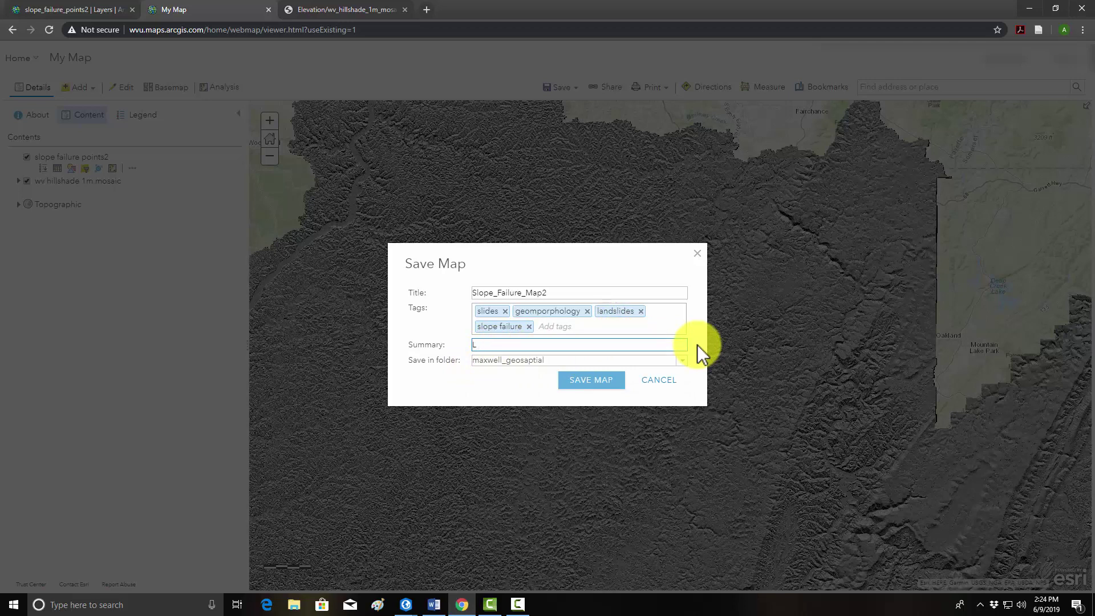
text(Slope failure data collection)
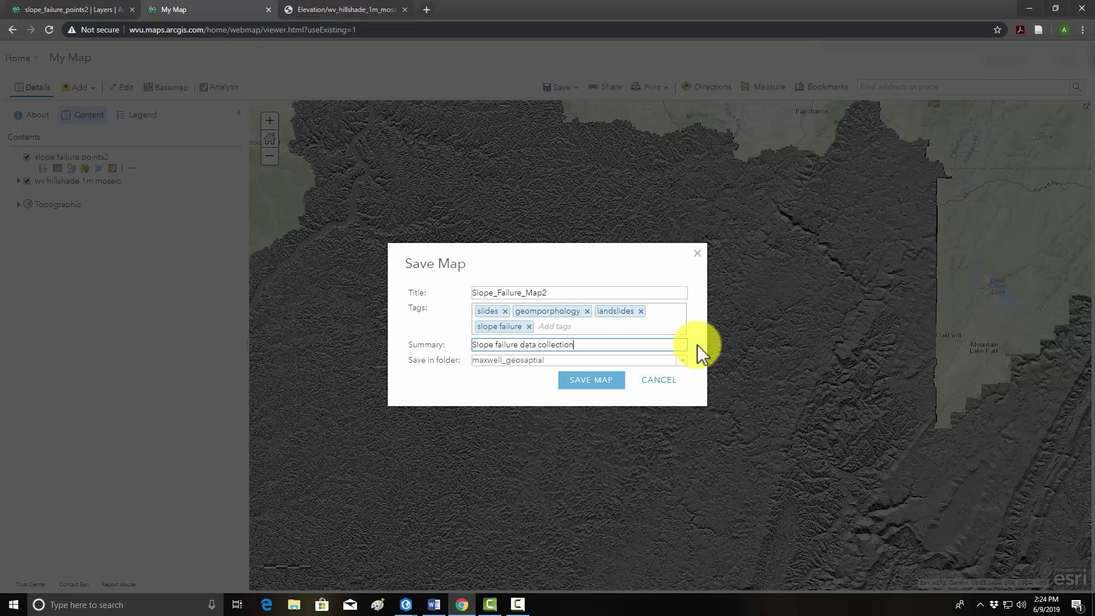
click(579, 383)
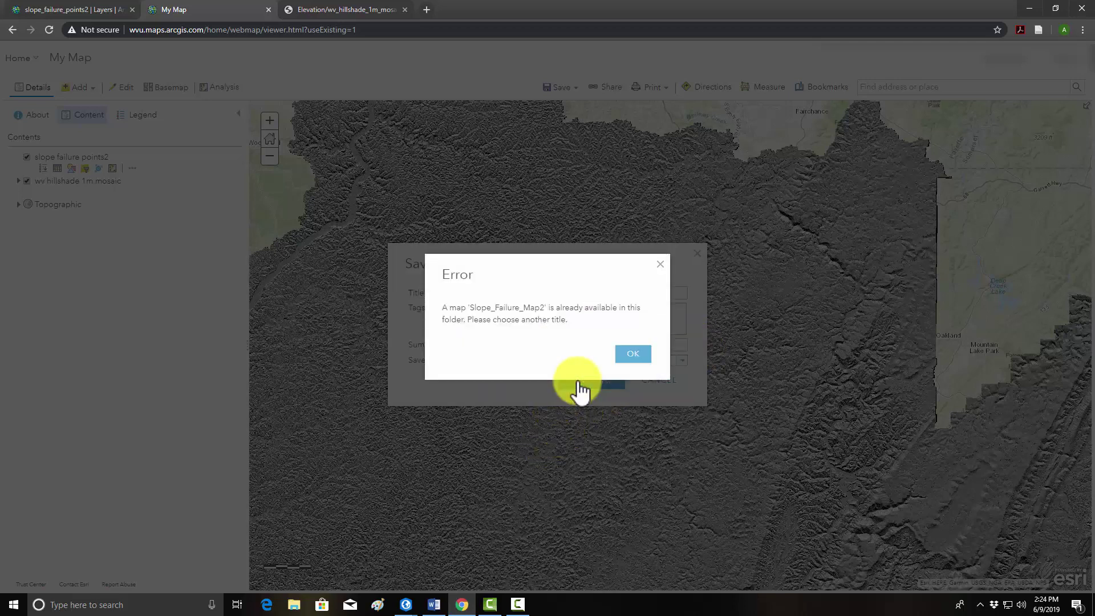
click(632, 356)
click(557, 292)
key(BackSpace)
Retitle the map Slope_Failure_Map3, save it, and pan the hillshade view.
text(3)
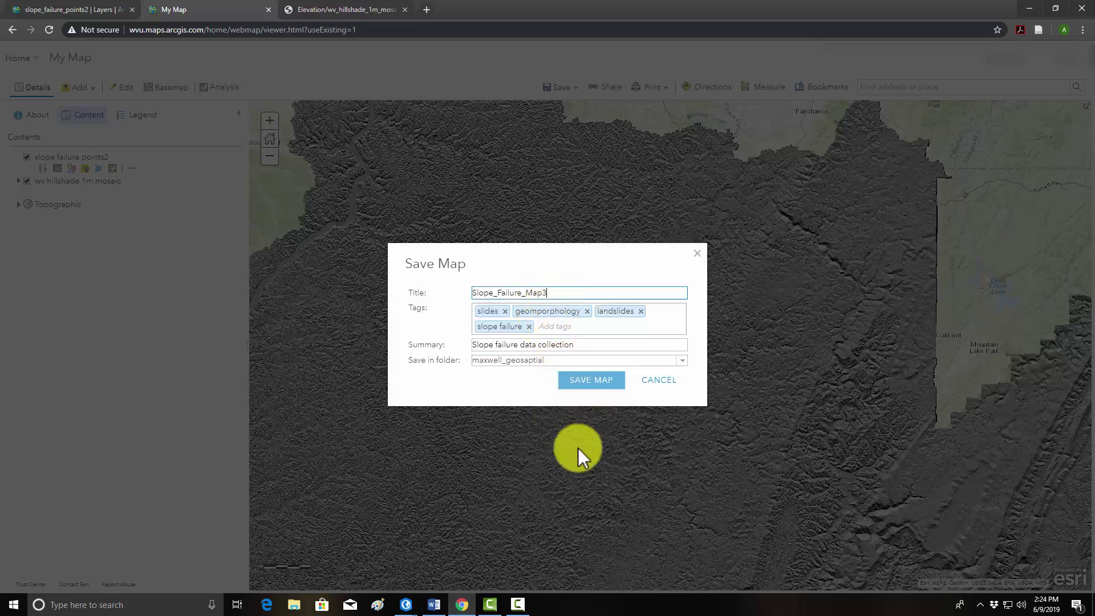
click(592, 392)
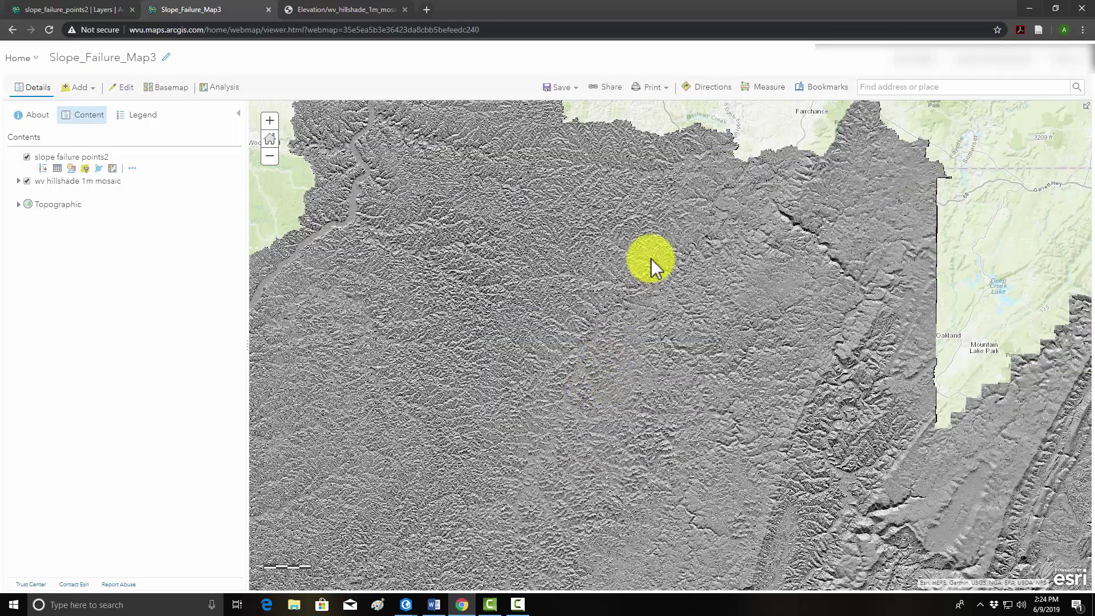
mouse_move(651, 259)
mouse_down()
mouse_move(659, 357)
mouse_move(618, 391)
mouse_move(638, 264)
mouse_move(706, 273)
mouse_move(661, 266)
mouse_up()
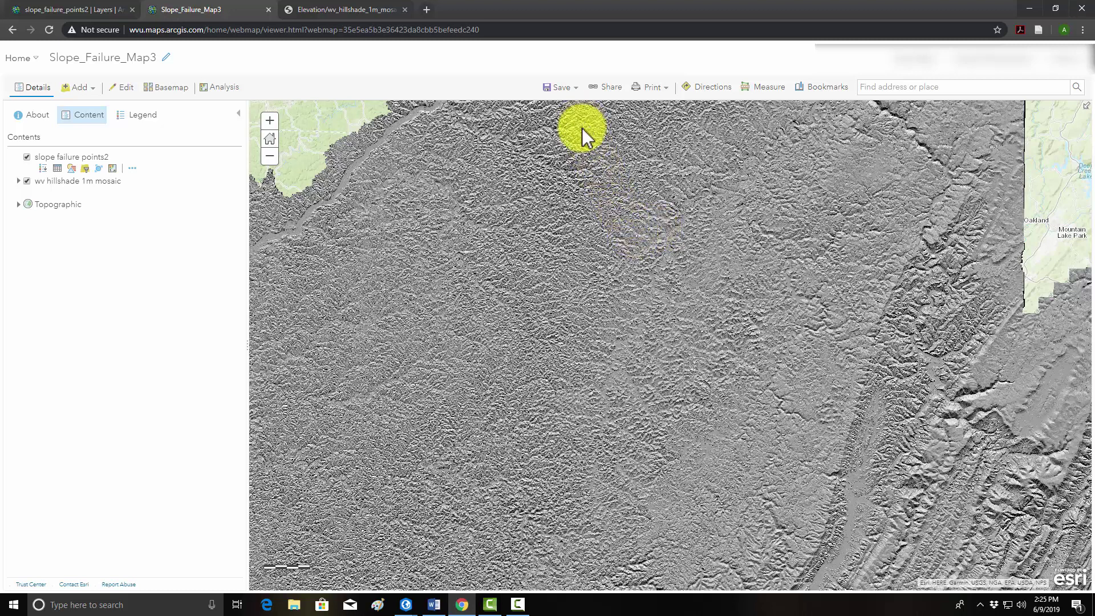
Share the map publicly with Everyone and begin creating a web app from it.
click(610, 94)
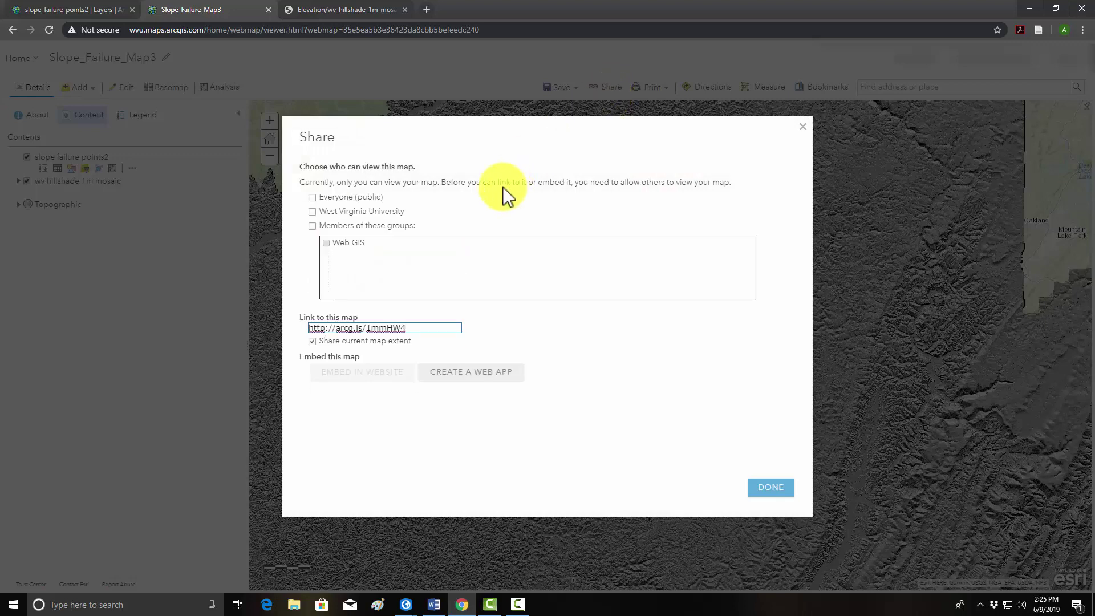
click(313, 197)
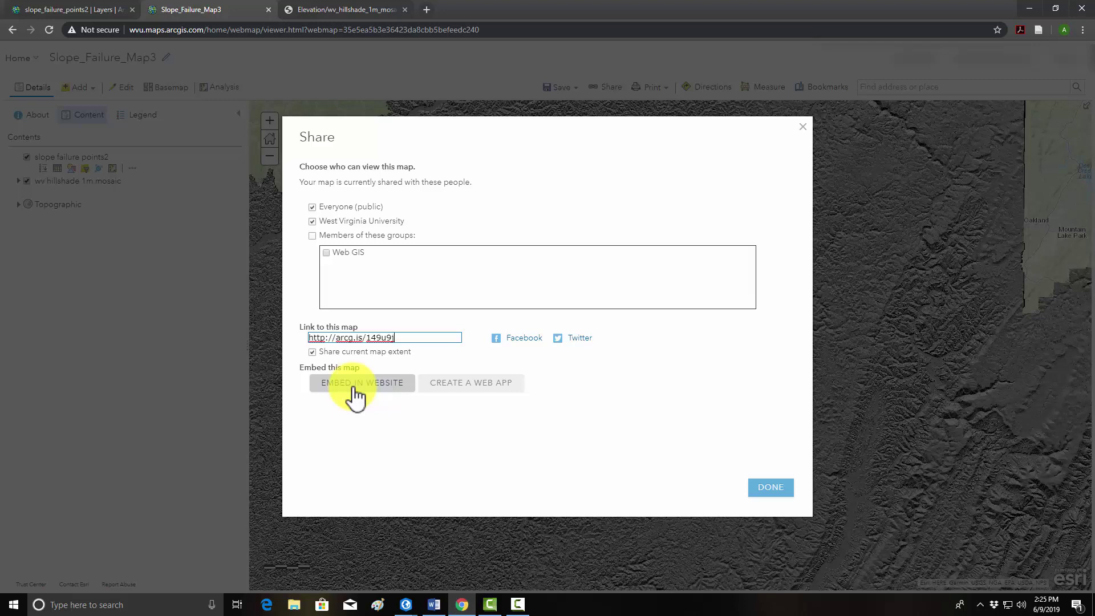
click(482, 391)
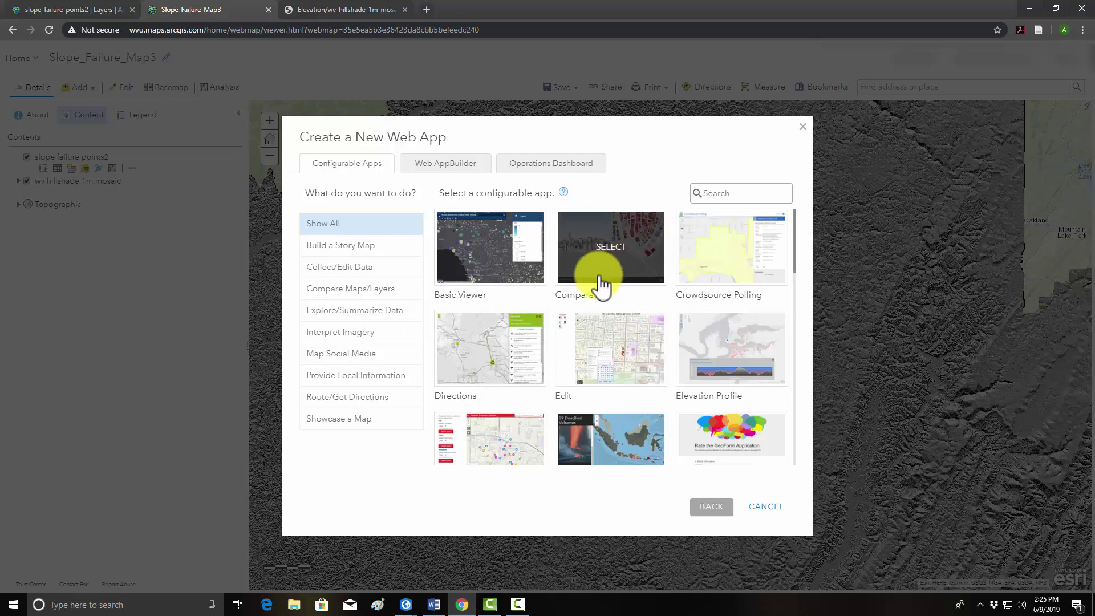
Choose Web AppBuilder, enter summary 'Slope failure data collection app', and get started.
click(452, 170)
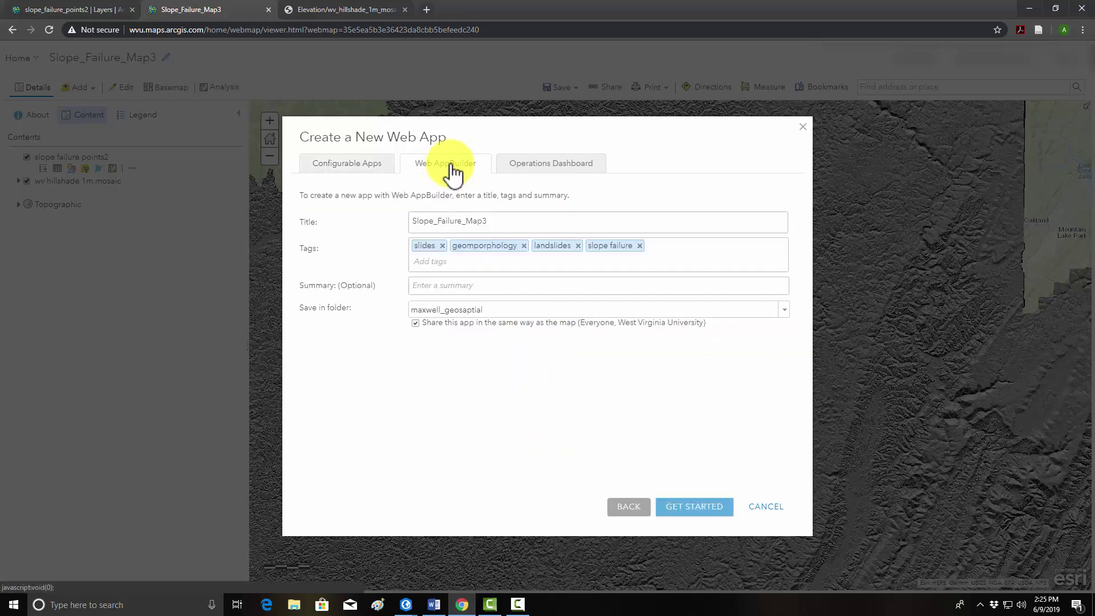
click(446, 285)
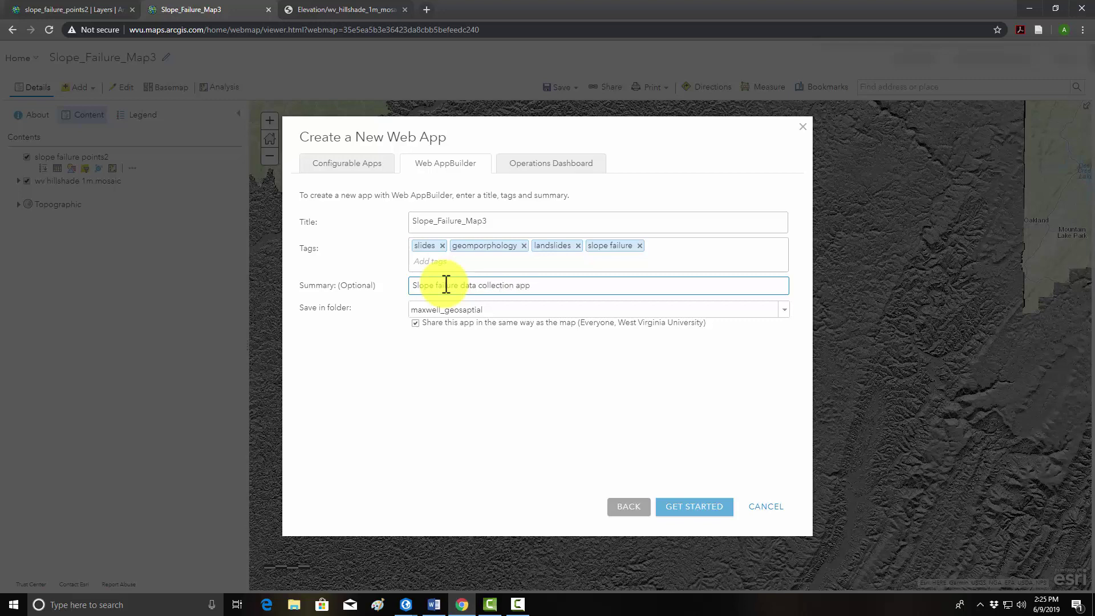
click(415, 361)
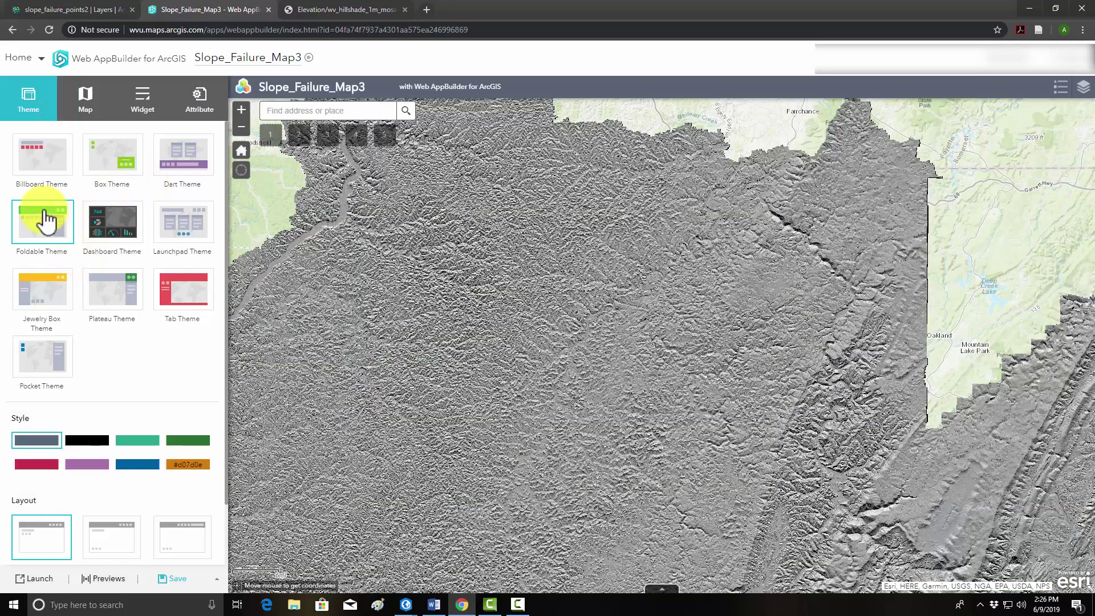
Apply the dark green style and keep the first layout after trying the other layouts.
click(185, 442)
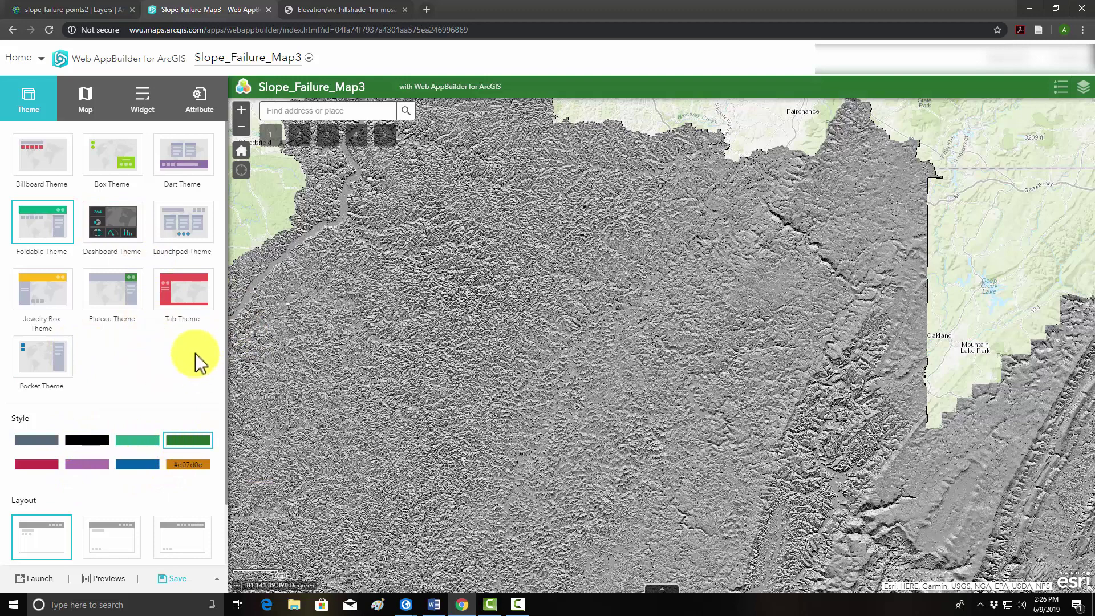
scroll(104, 466, down, 1)
scroll(104, 467, down, 1)
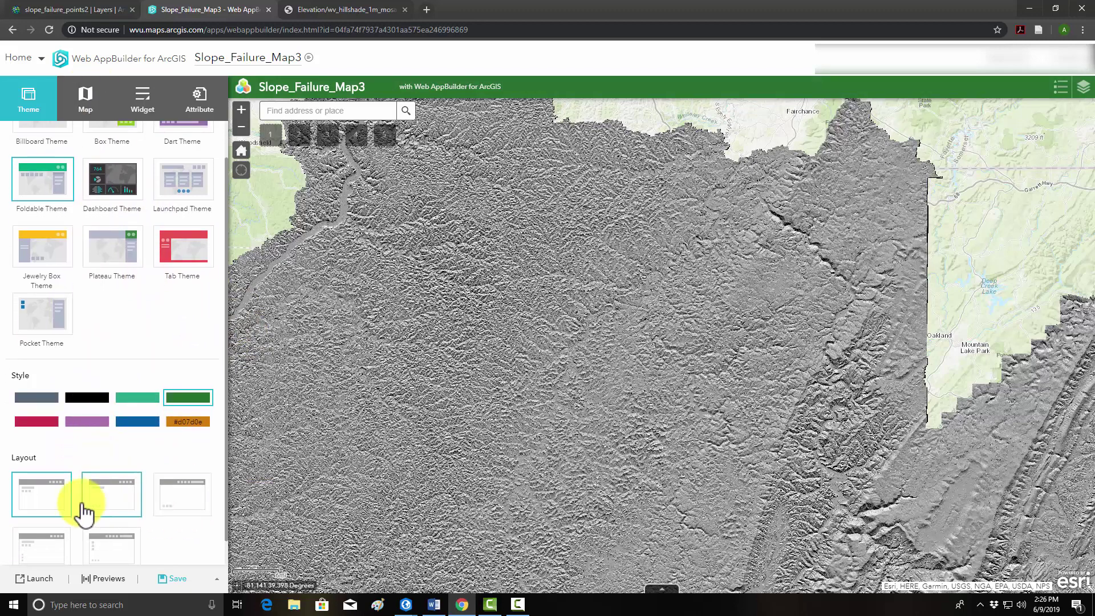
click(170, 496)
click(130, 507)
click(96, 554)
click(55, 558)
click(38, 494)
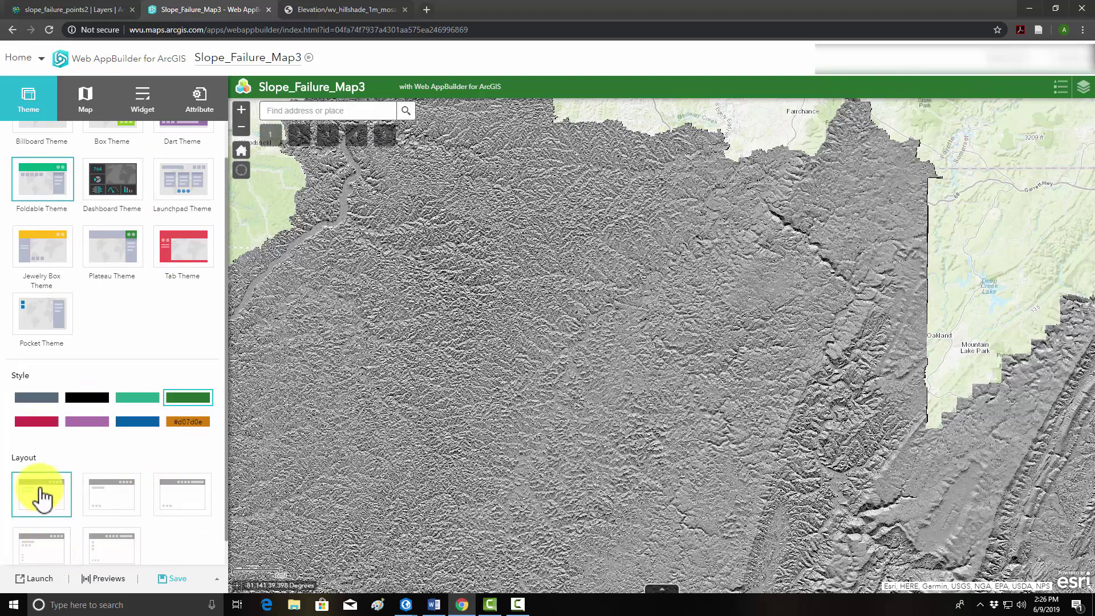
drag(348, 289, 412, 279)
Zoom the app's map out to all of West Virginia, then view the widget settings.
click(84, 103)
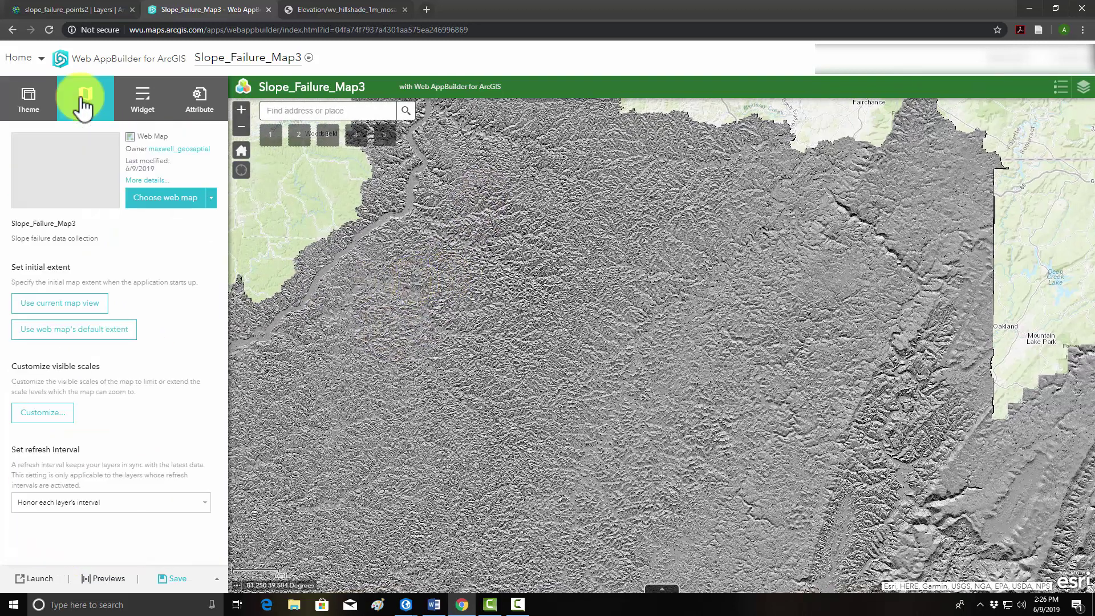
drag(415, 309, 451, 309)
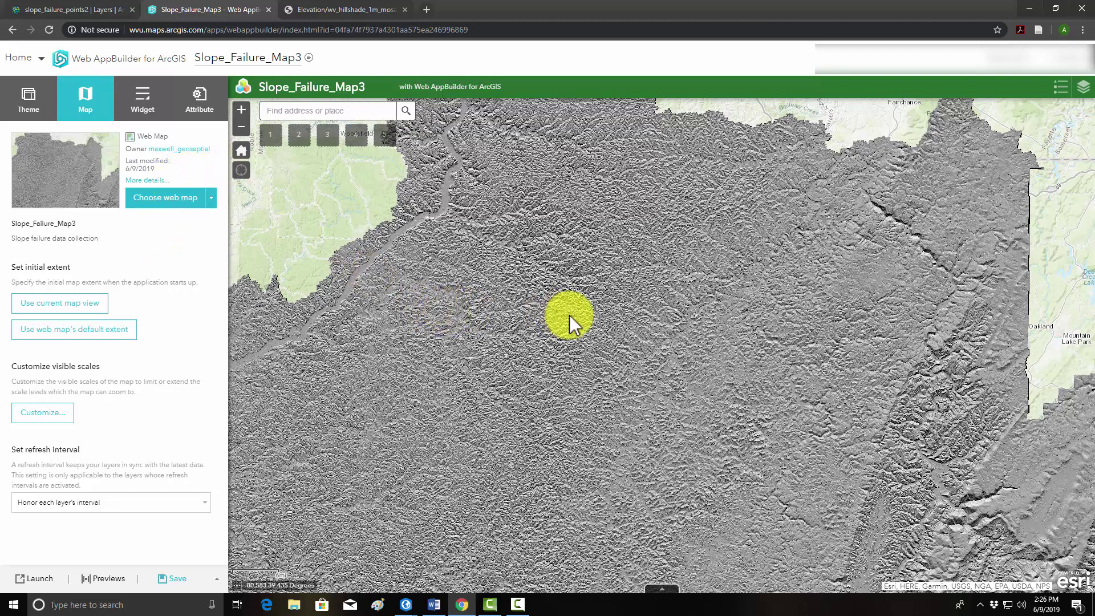
scroll(569, 314, down, 3)
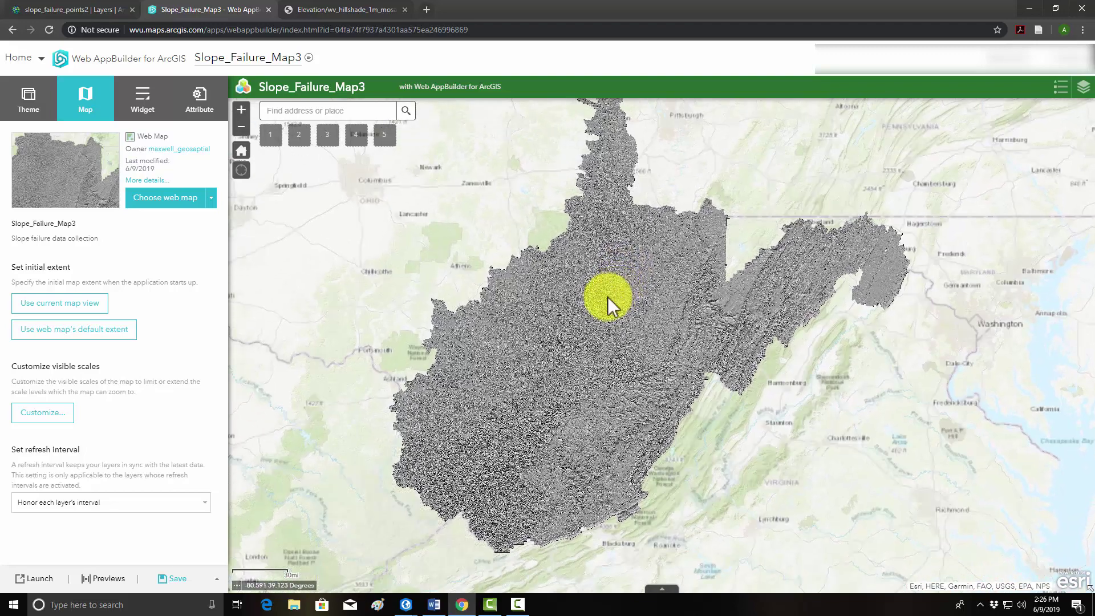
drag(610, 302, 601, 326)
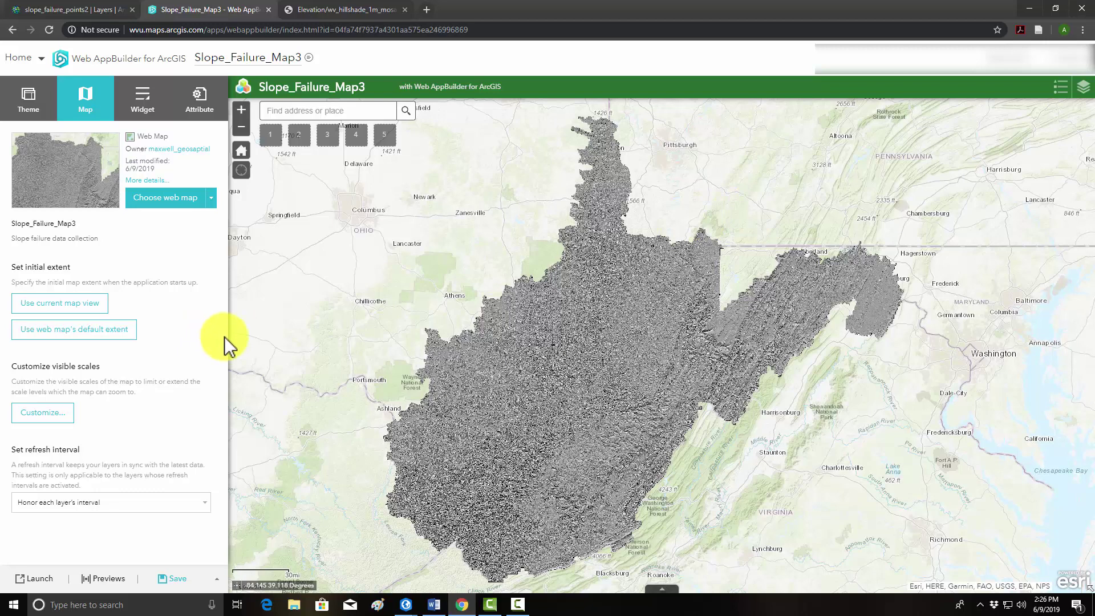
click(140, 117)
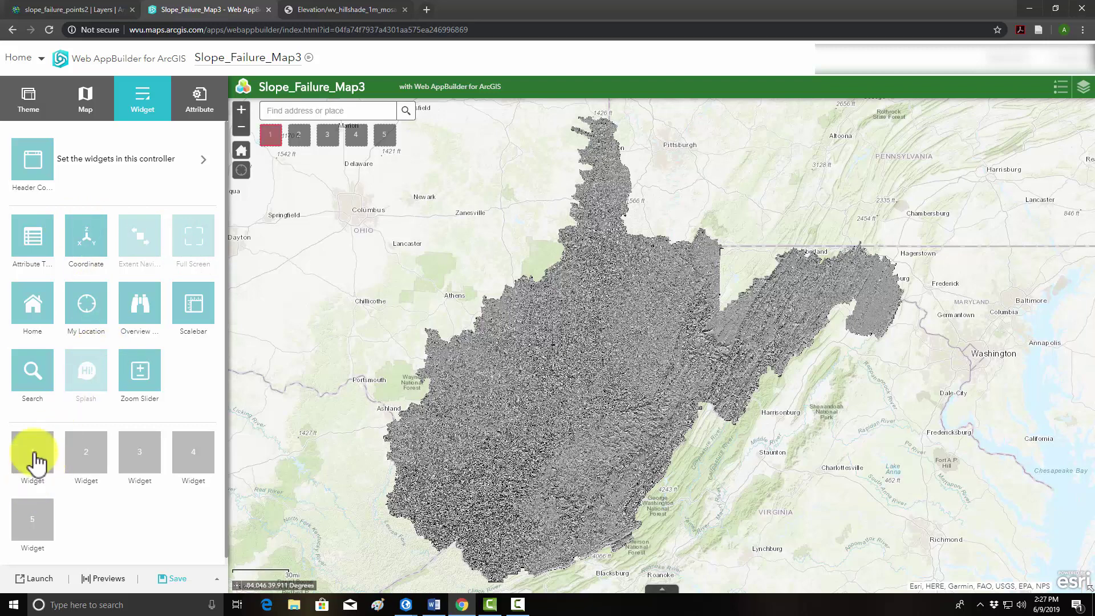
Fill three empty header slots with Edit, Draw and Measurement widgets using default settings.
click(35, 459)
click(511, 273)
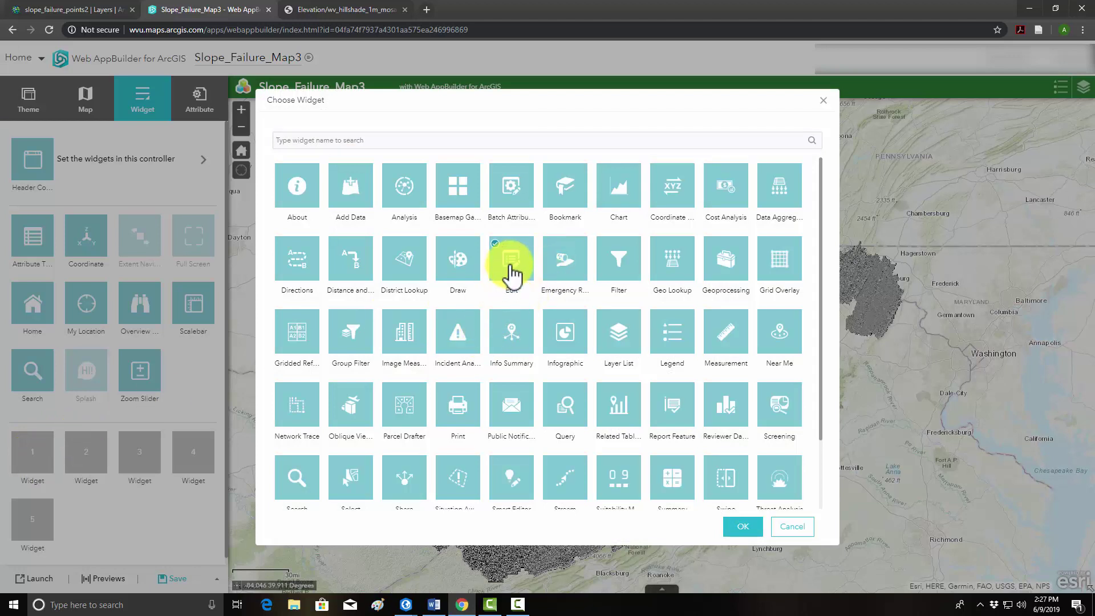
click(740, 531)
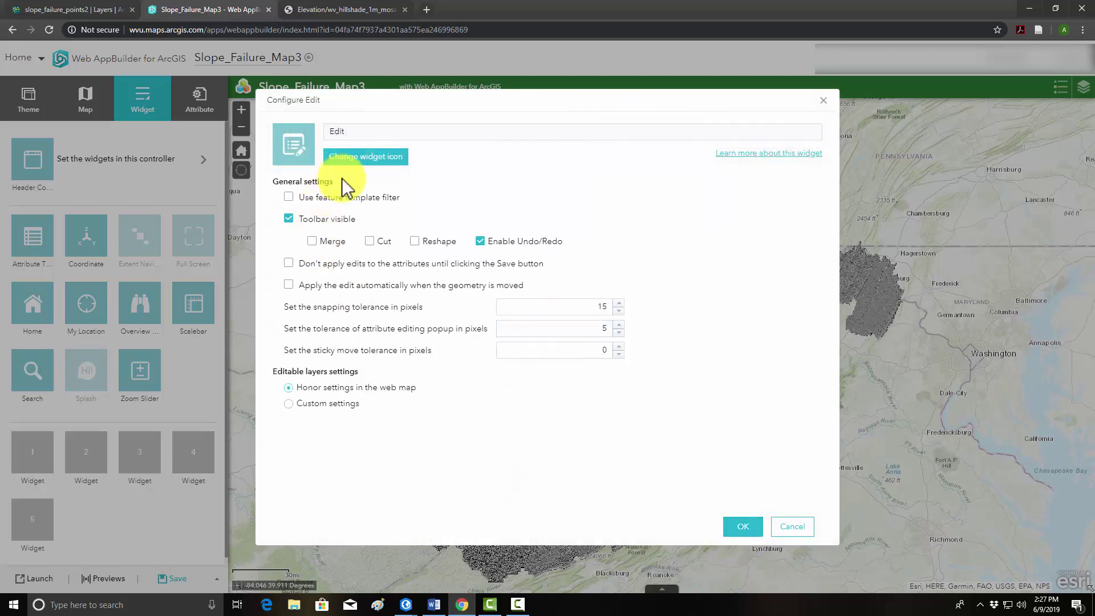
click(741, 533)
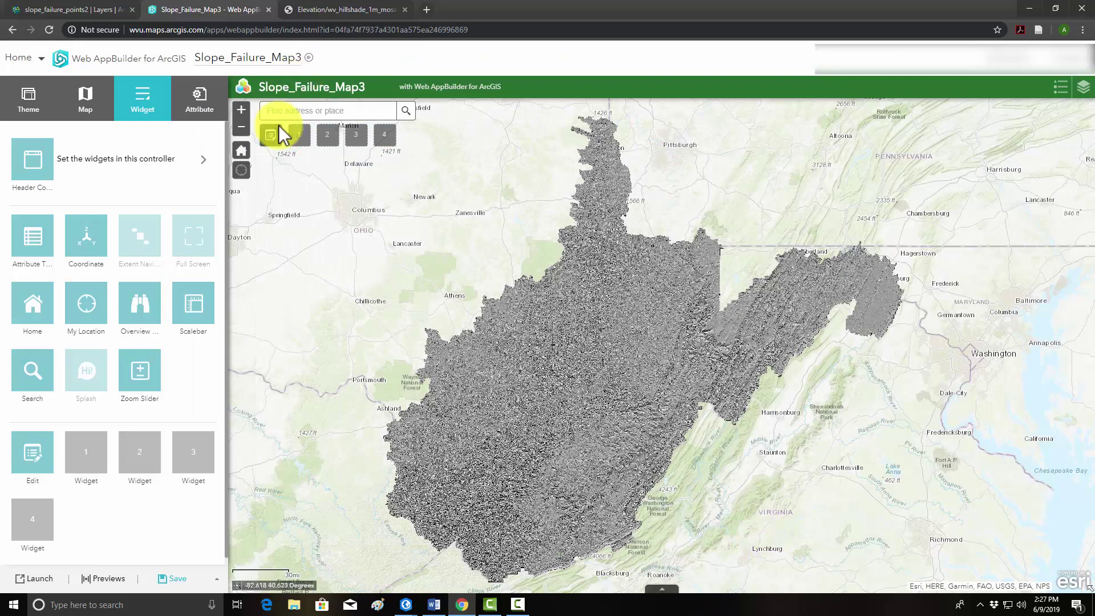
click(91, 452)
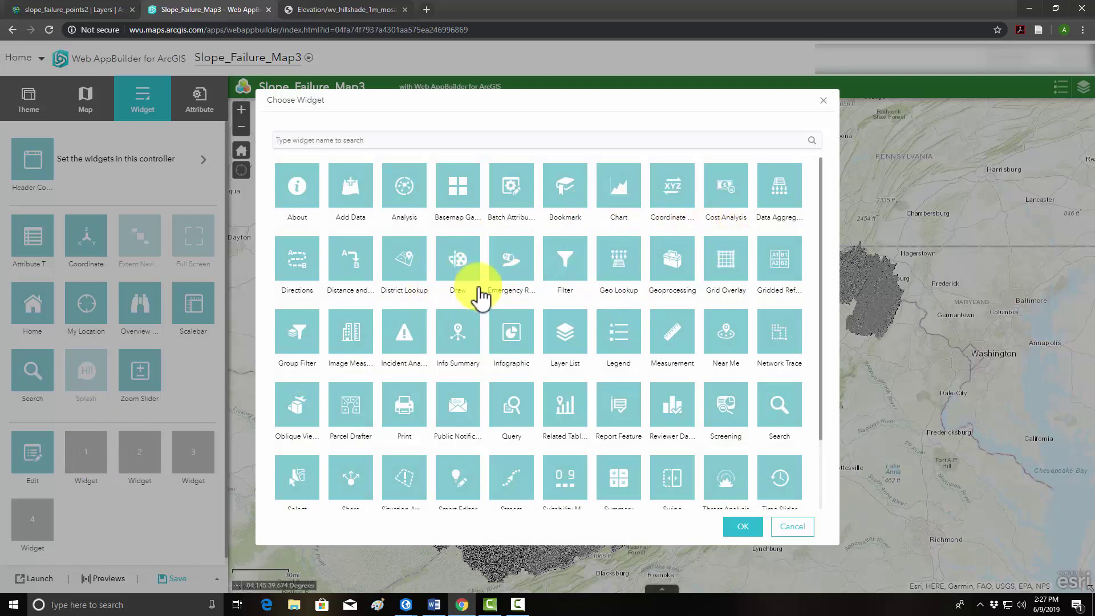
click(459, 261)
click(736, 526)
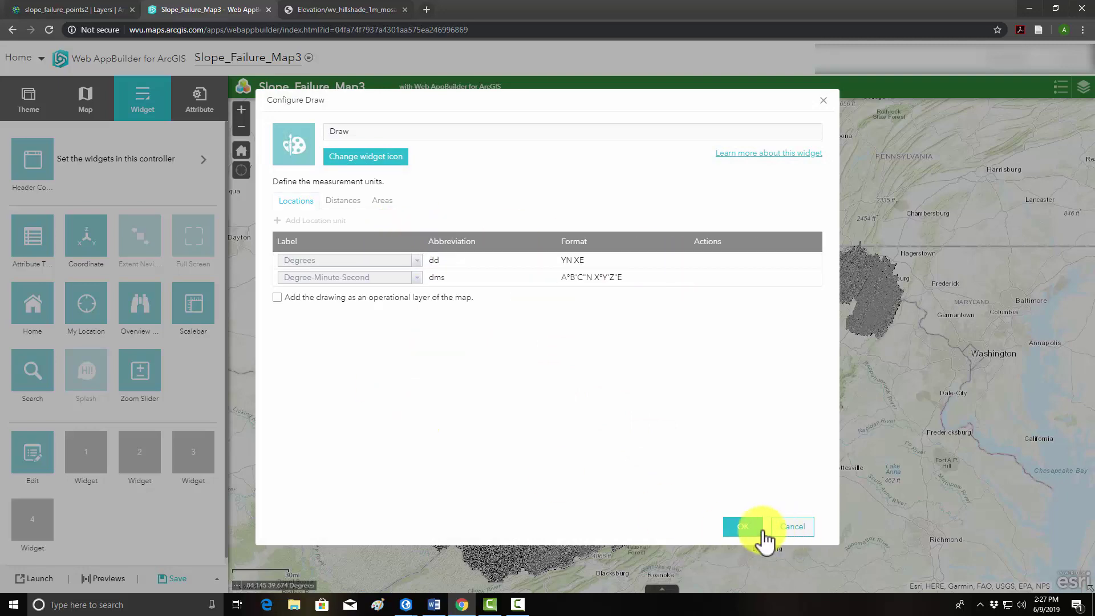
click(746, 530)
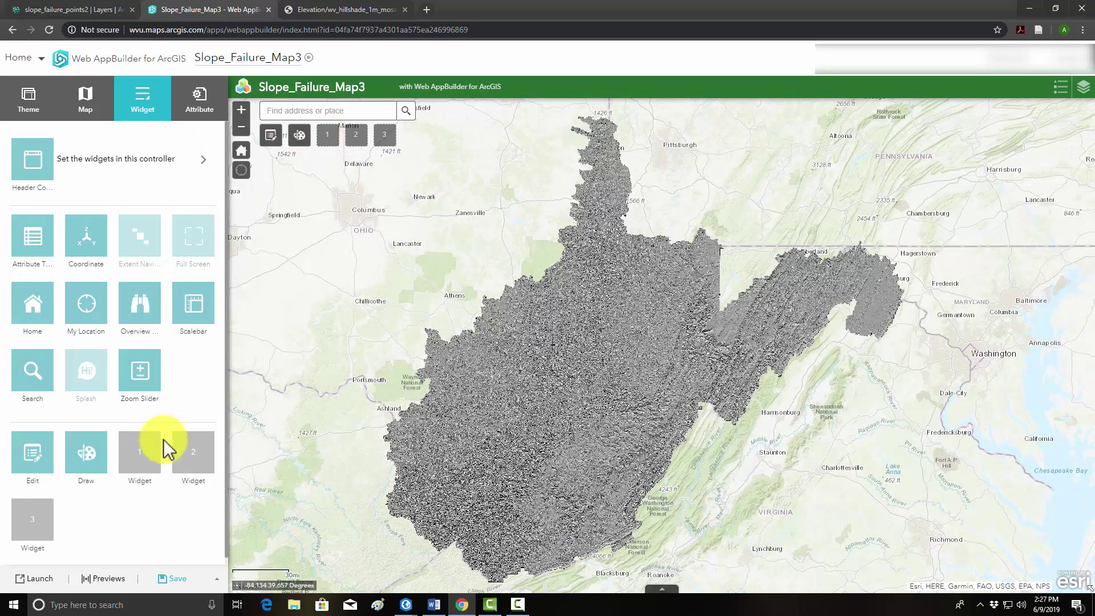
click(150, 460)
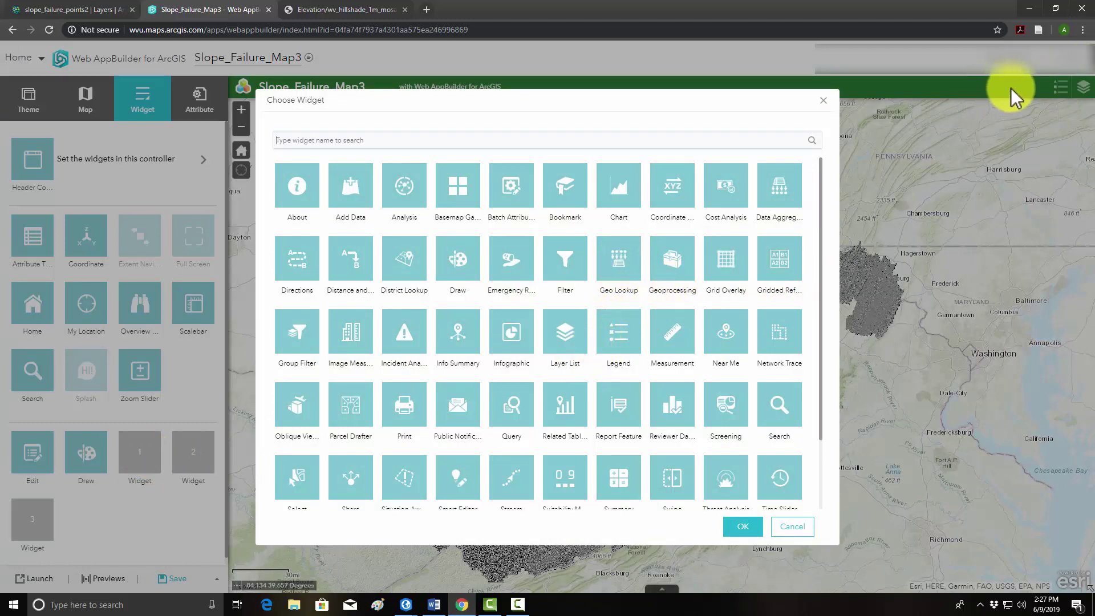
click(666, 347)
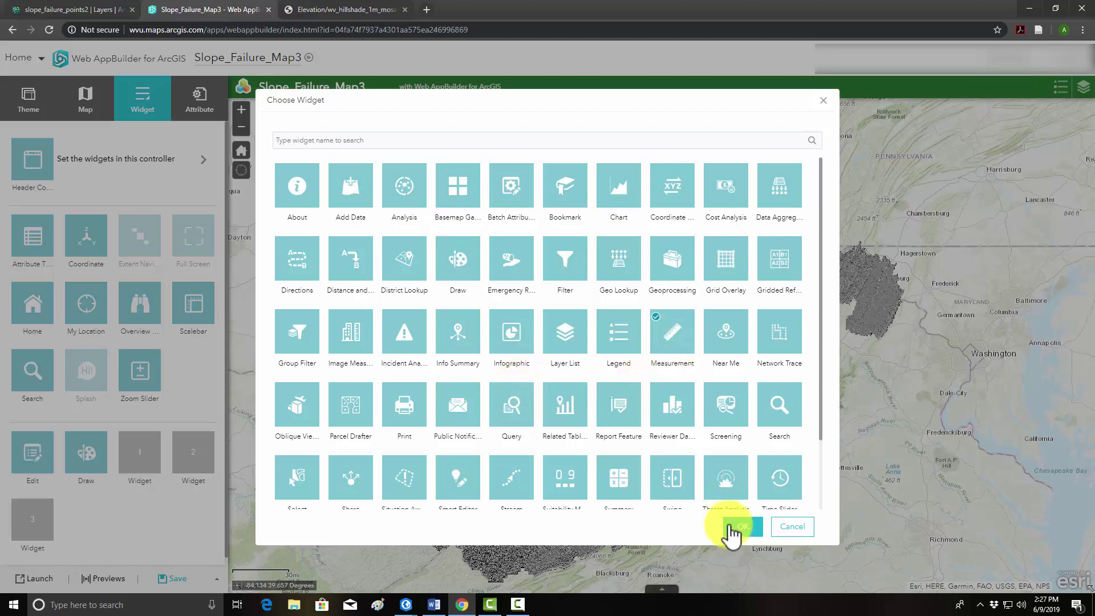
click(735, 525)
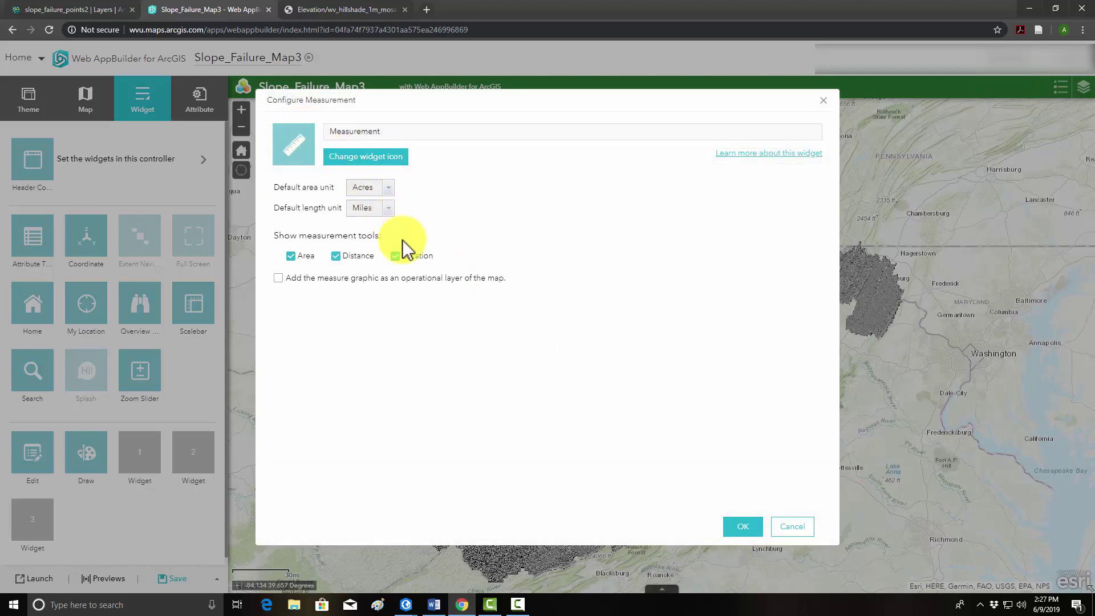
click(736, 525)
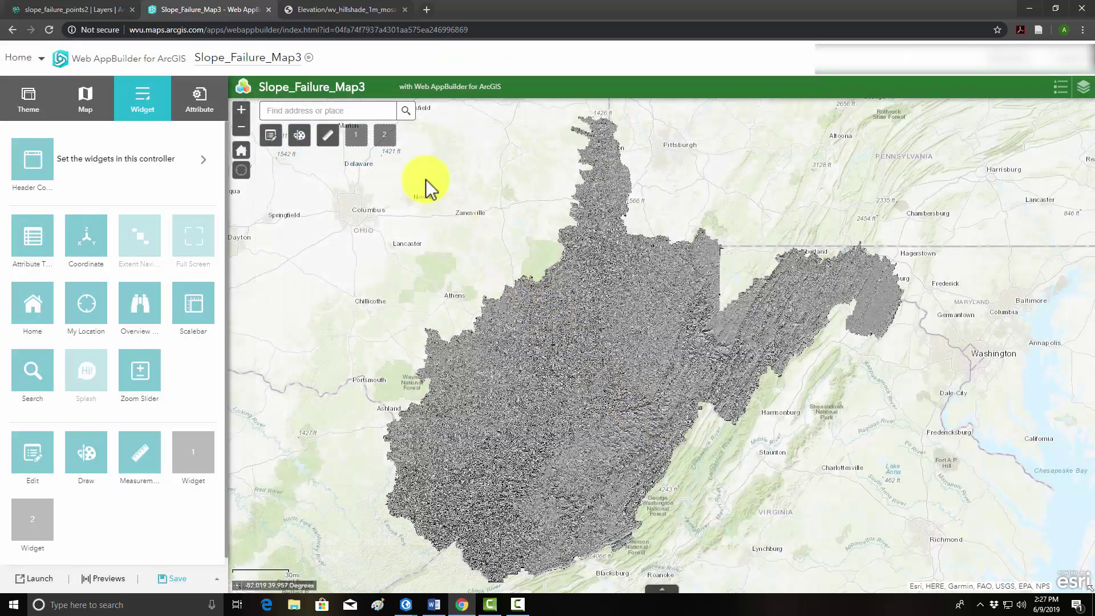
Add the Print widget to an empty header slot with default print settings.
click(205, 462)
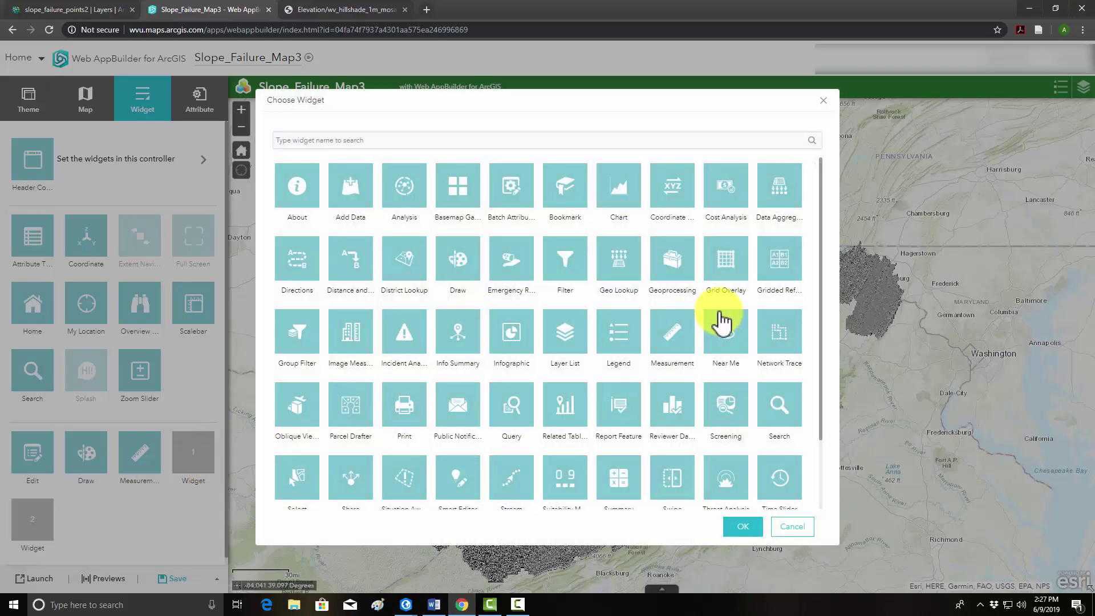
click(418, 409)
click(738, 527)
click(742, 526)
Add the Basemap Gallery widget to the remaining empty slot.
click(35, 521)
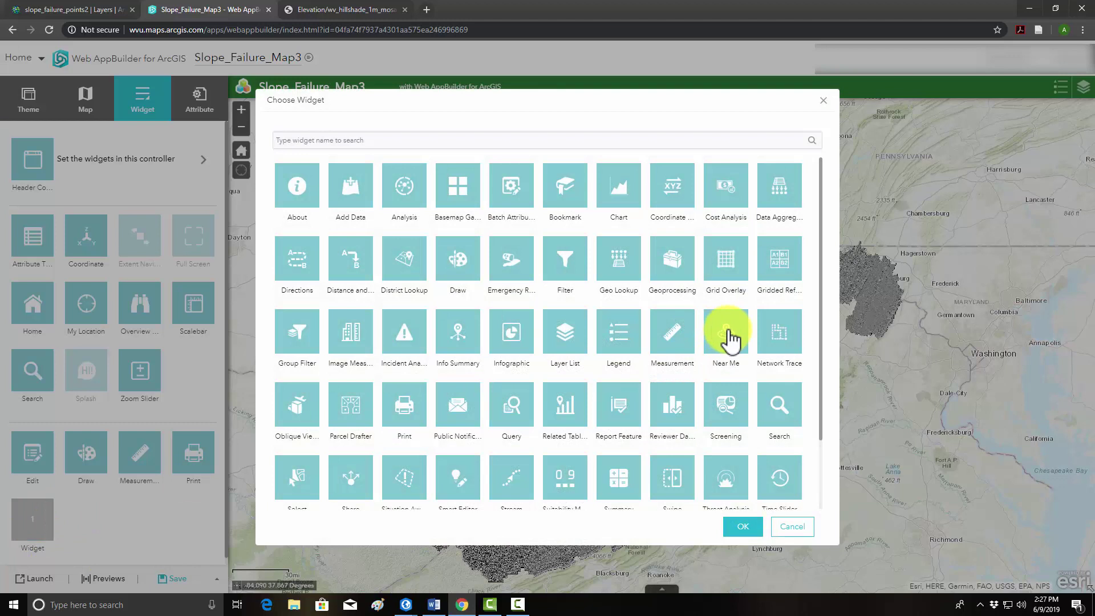
click(457, 206)
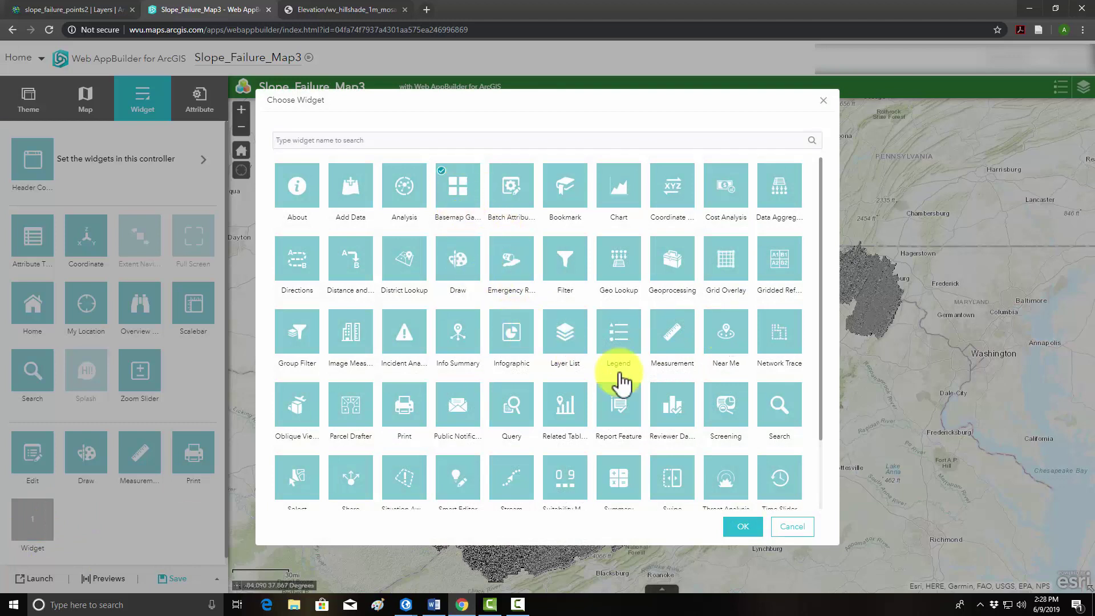
click(741, 527)
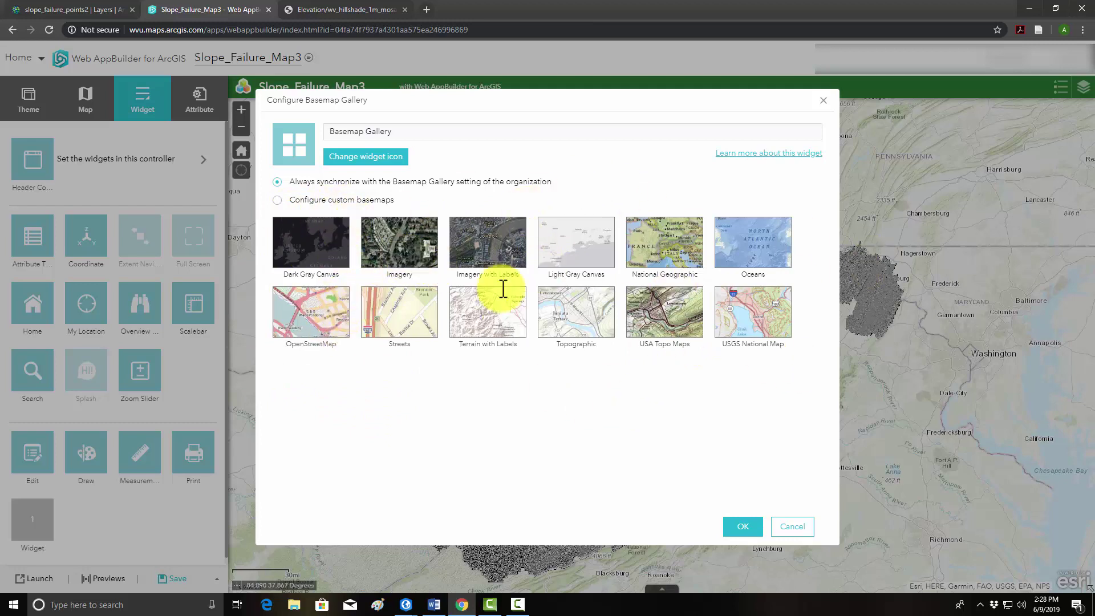
click(743, 528)
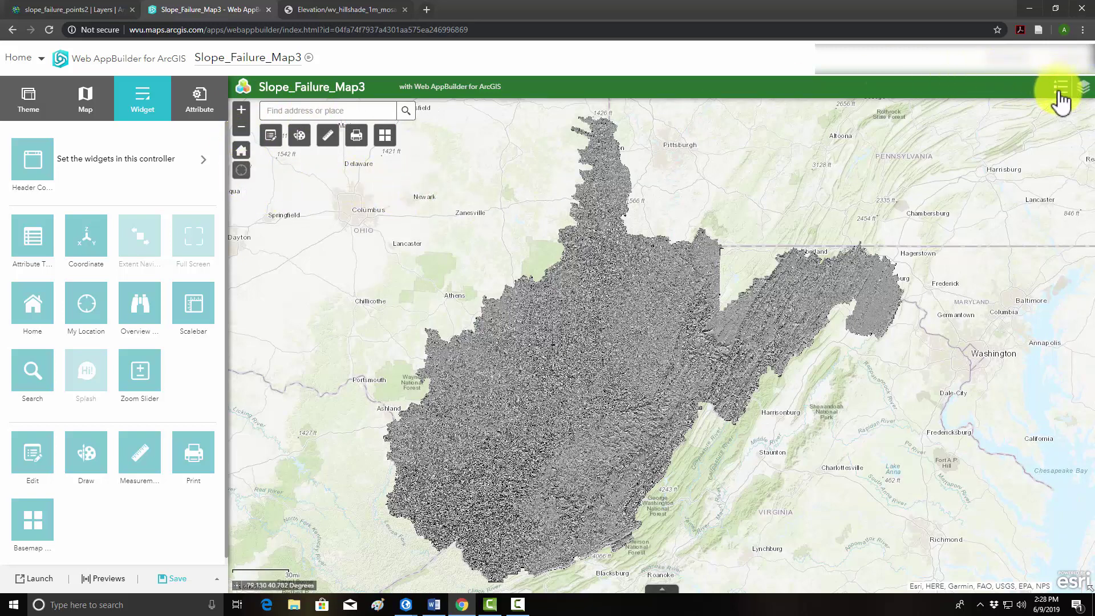
Replace the title Slope_Failure_Map3 with 'WV Slope Failure Inventory App' in the branding settings.
click(200, 103)
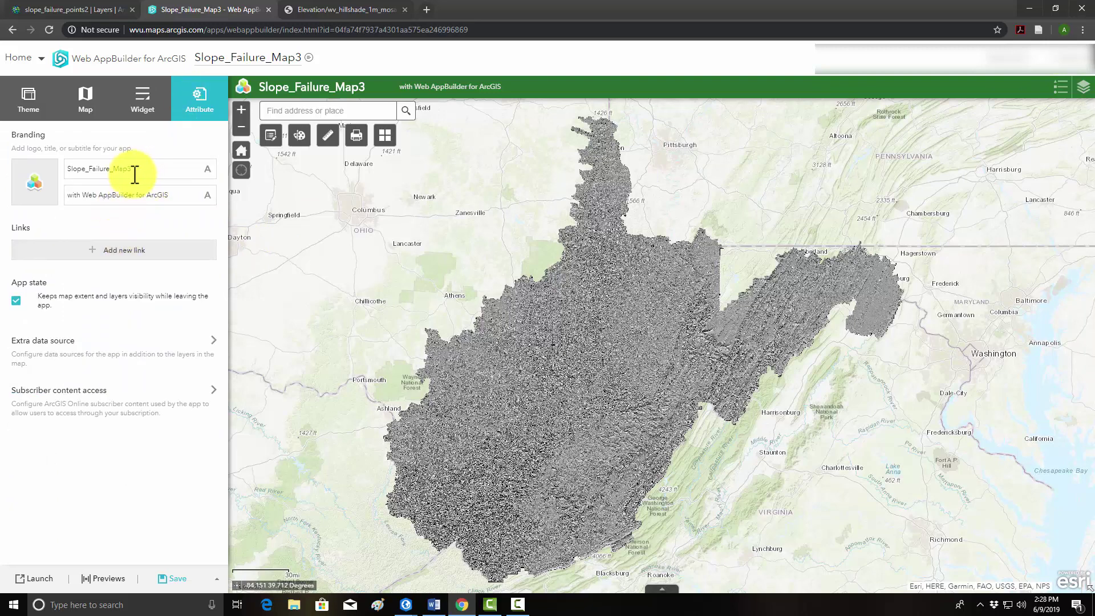
drag(137, 170, 11, 177)
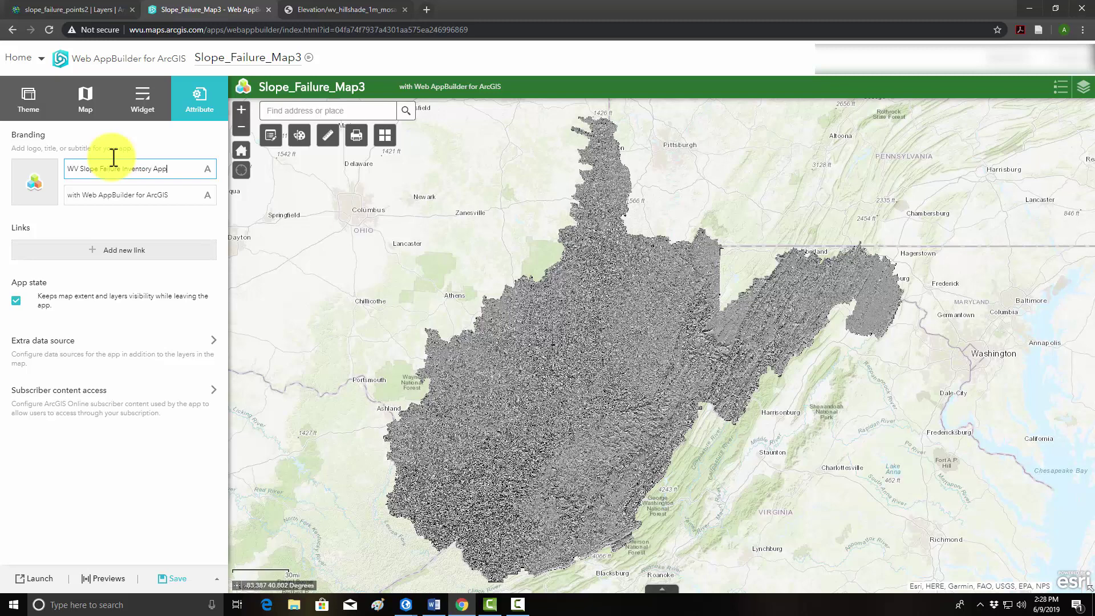
click(129, 234)
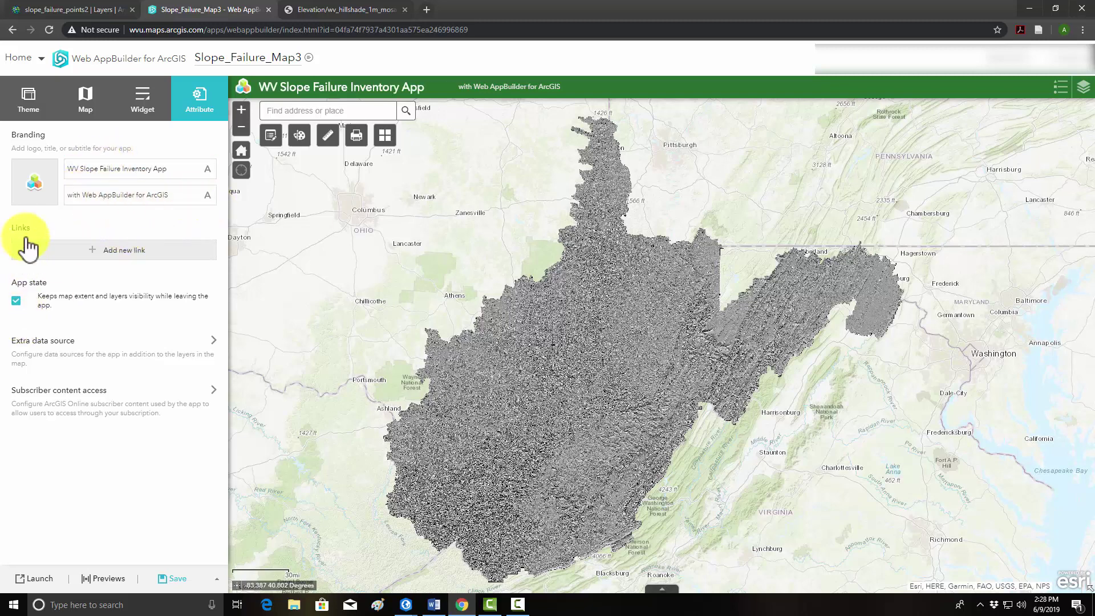
Upload the WV_View-04 image as the app's custom logo.
mouse_move(44, 191)
click(46, 246)
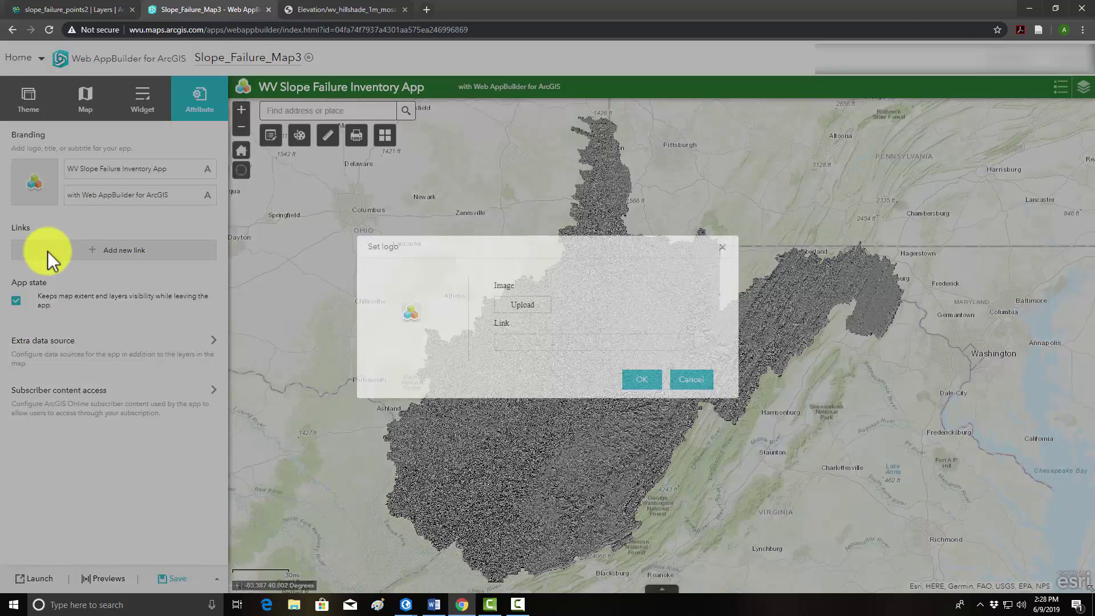
click(522, 308)
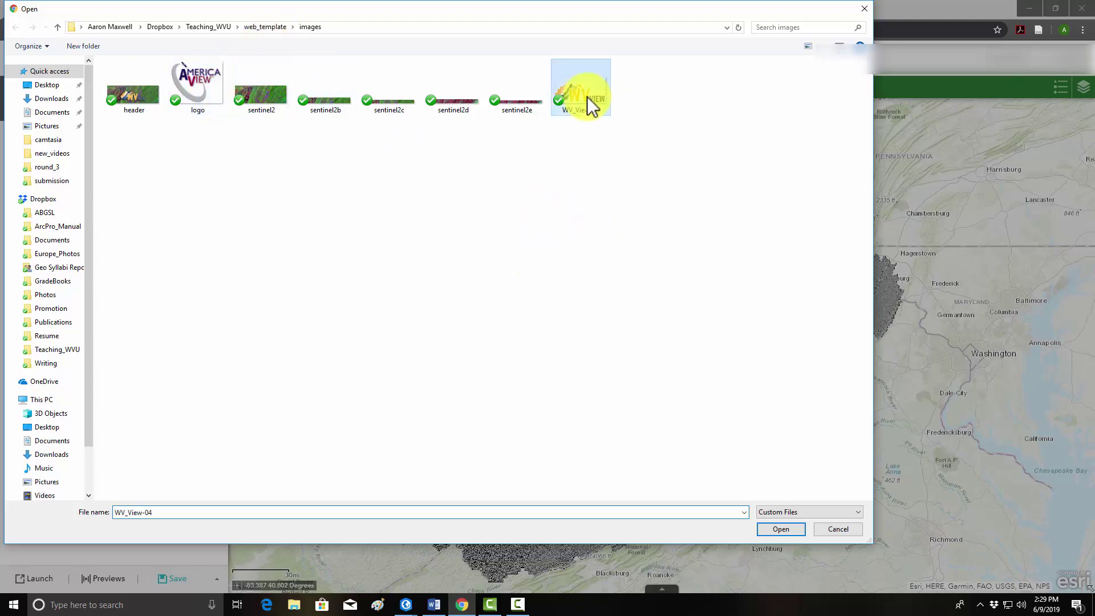
click(783, 526)
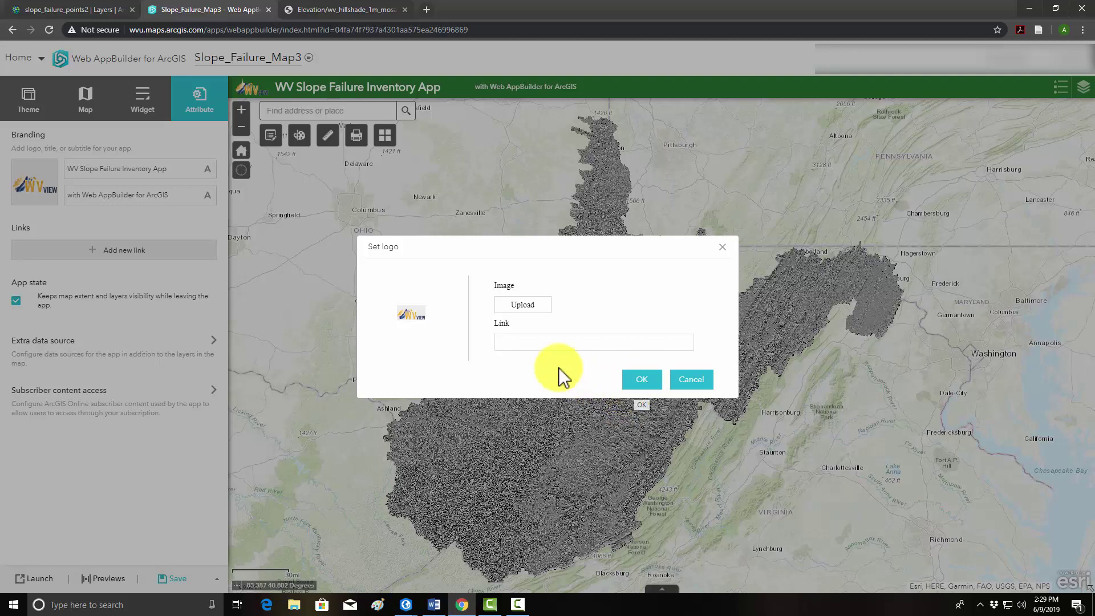
click(549, 342)
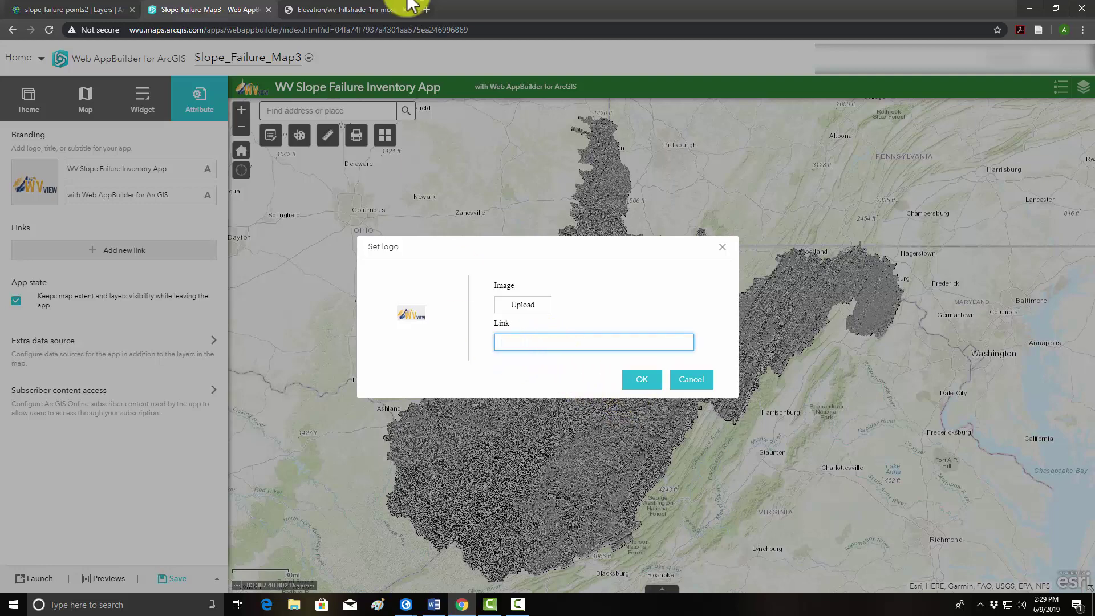
Search for 'wv view' in a new tab and open the WV View website.
click(427, 10)
text(wv view)
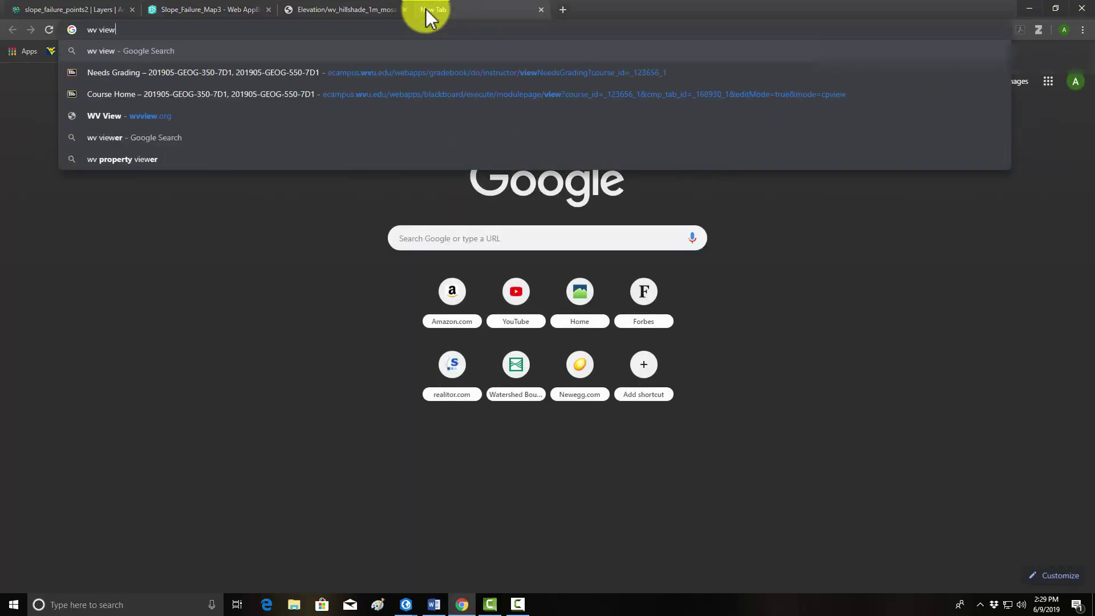
key(Return)
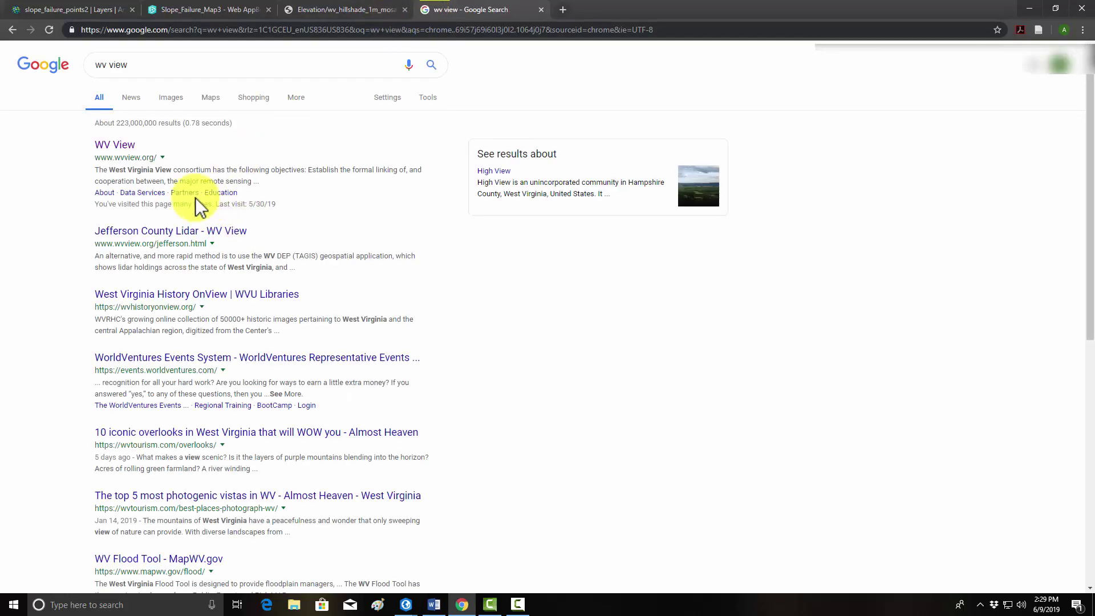
click(126, 146)
click(170, 31)
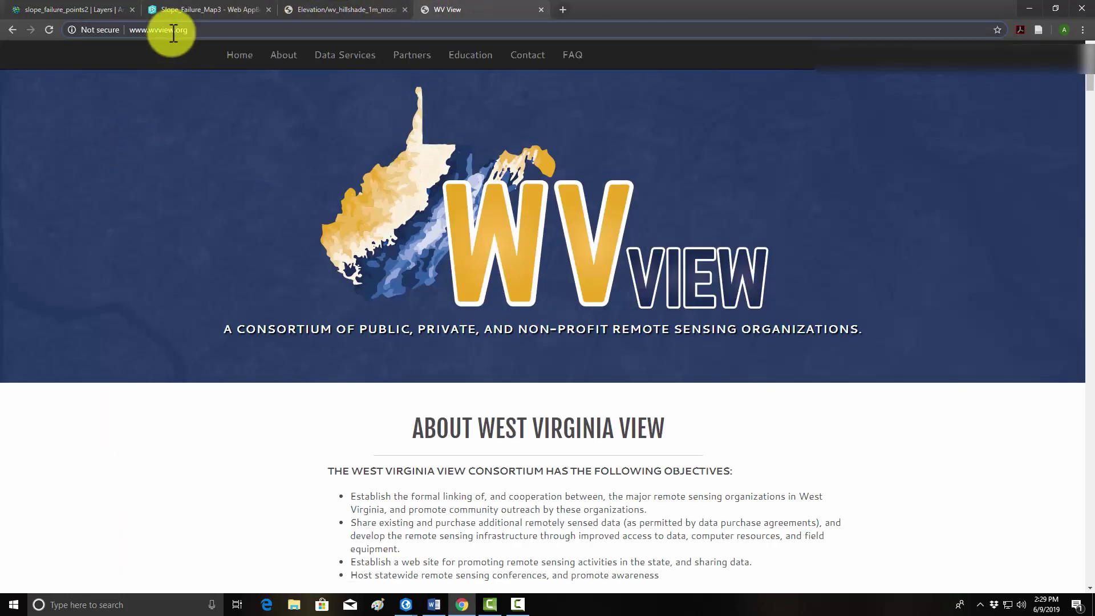
right_click(172, 33)
click(203, 93)
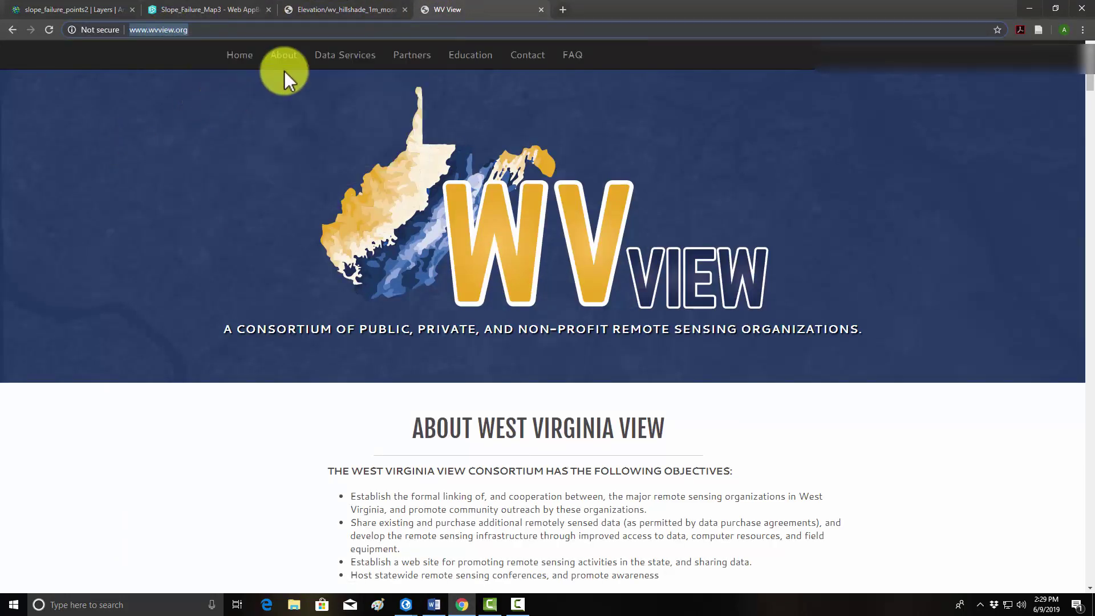
click(323, 16)
click(213, 12)
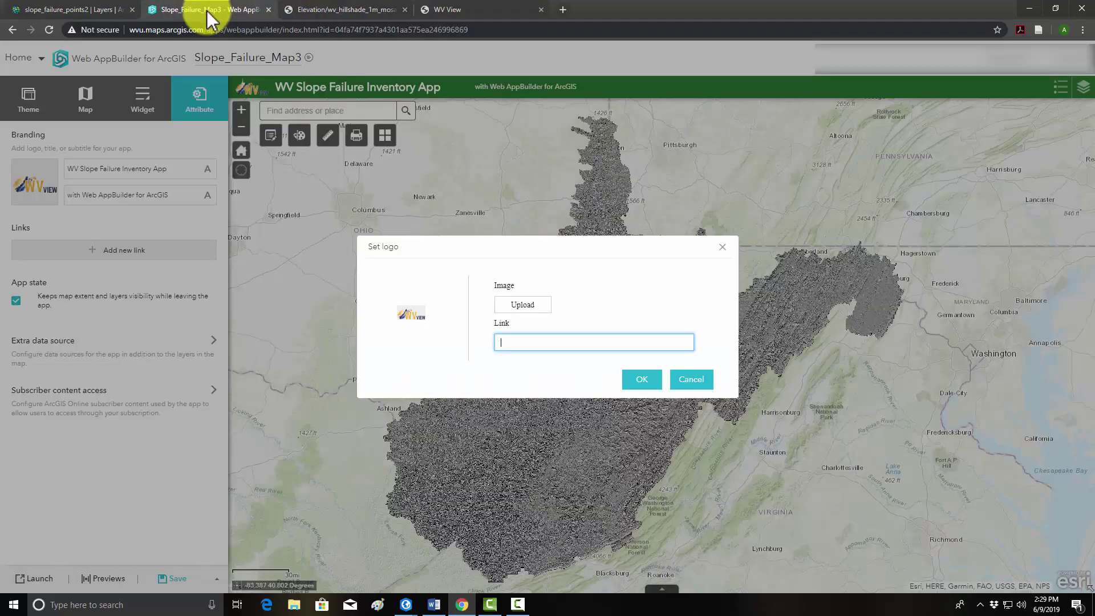
right_click(515, 341)
click(553, 418)
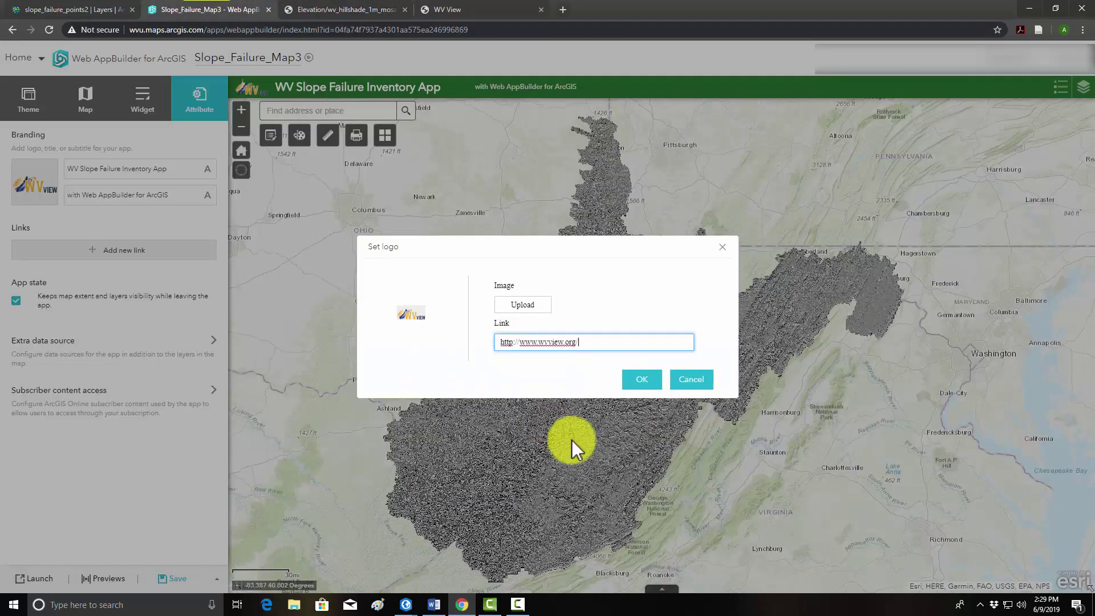
click(635, 382)
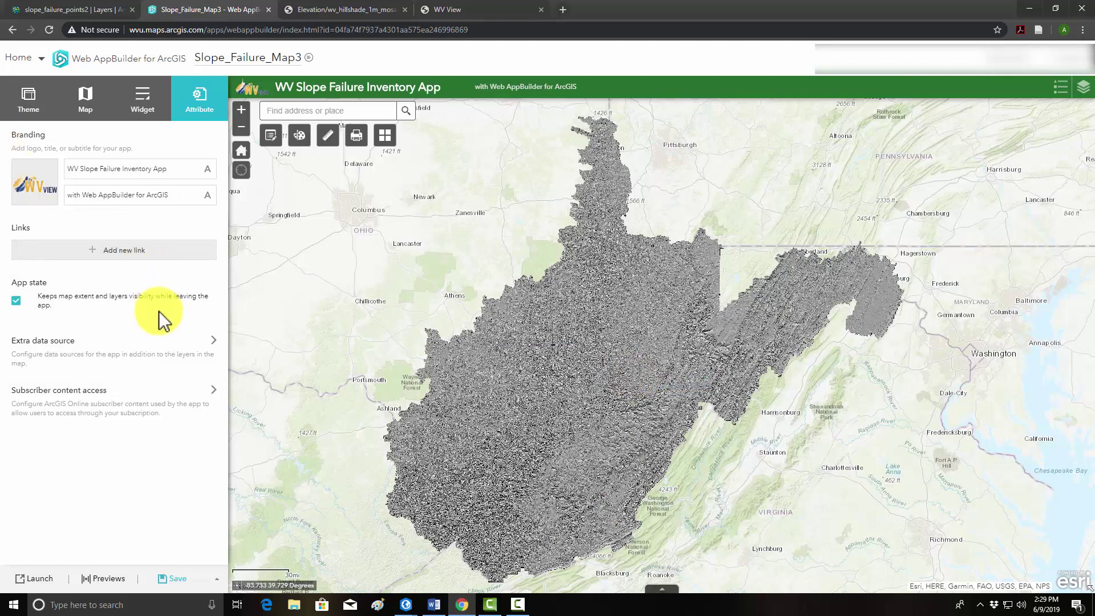
click(181, 578)
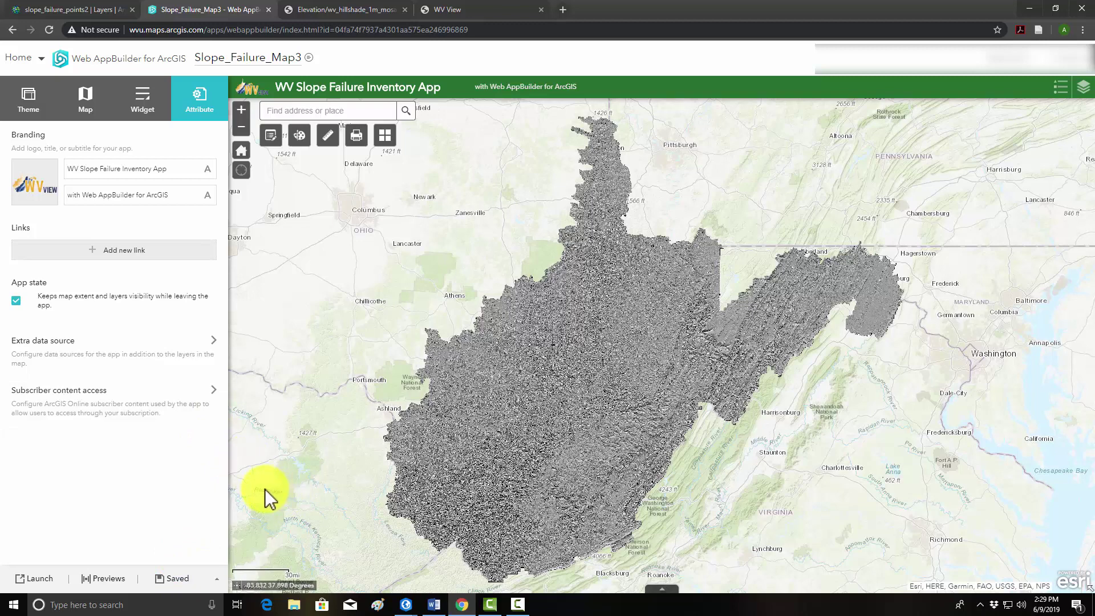
click(37, 585)
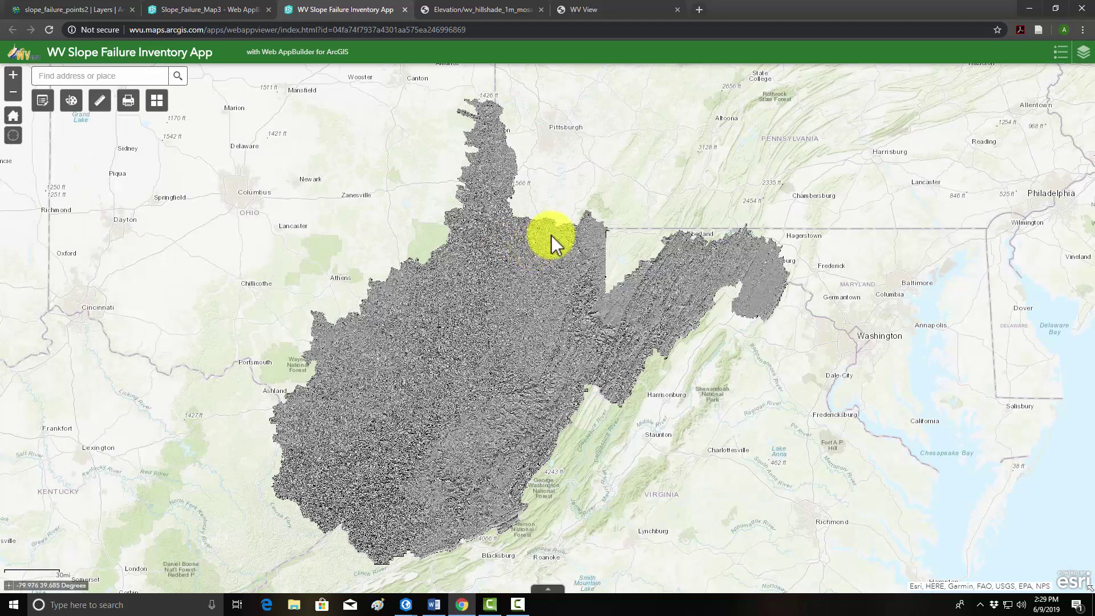
drag(365, 409, 454, 416)
drag(559, 336, 403, 310)
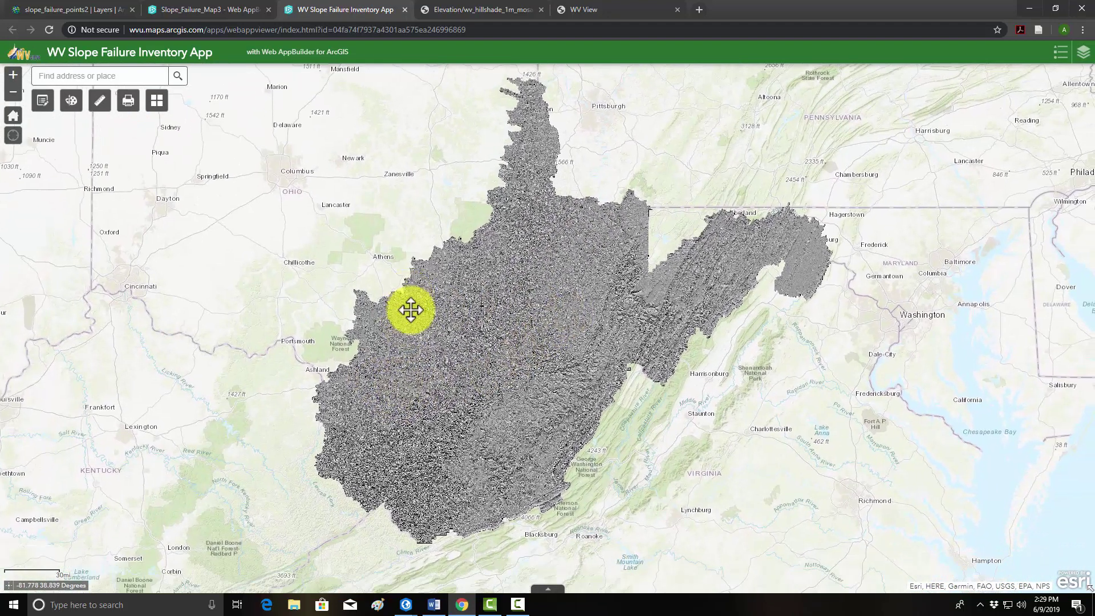
click(1061, 54)
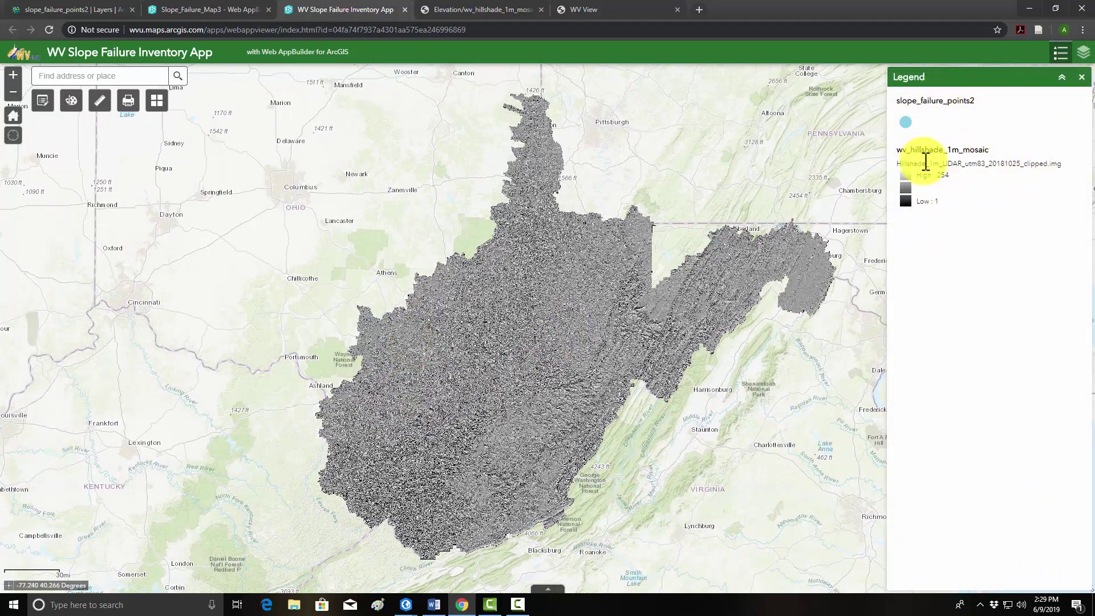
click(1061, 76)
click(1083, 53)
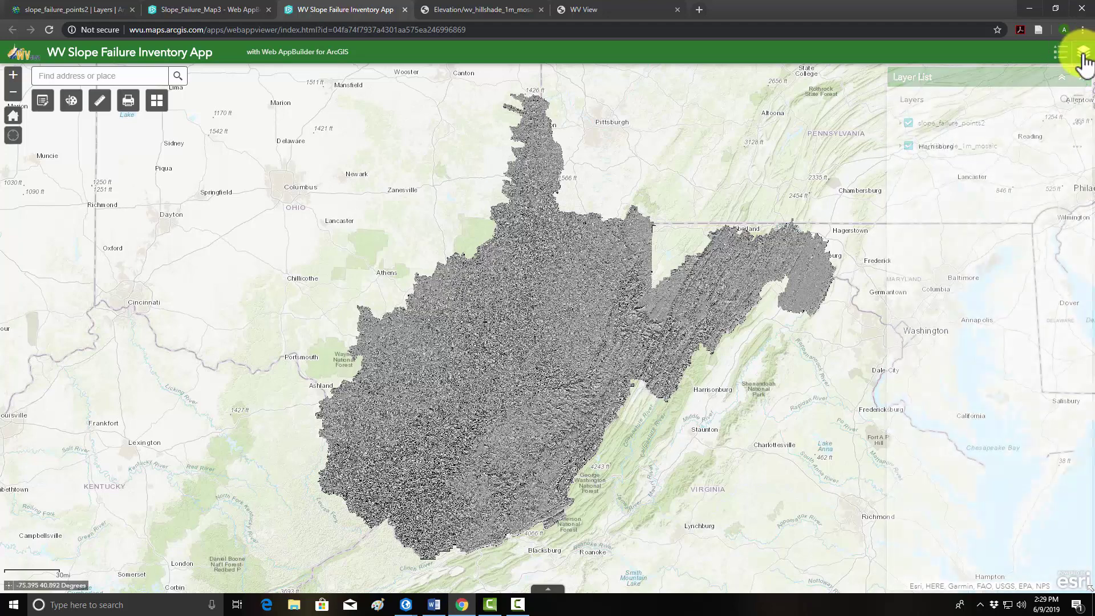
click(909, 146)
click(909, 146)
click(909, 146)
click(1079, 83)
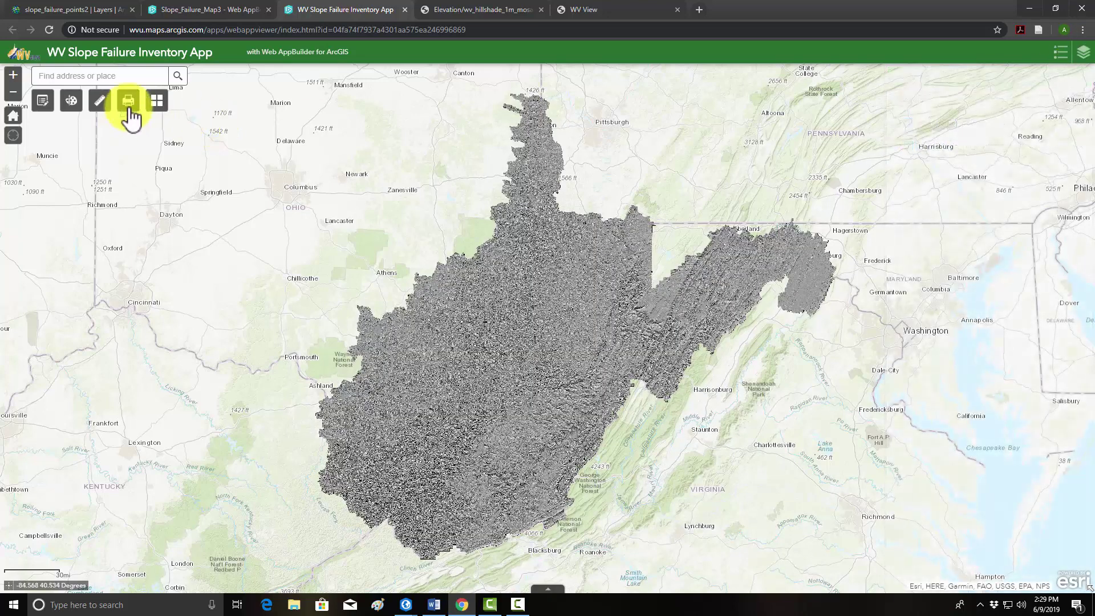
click(156, 100)
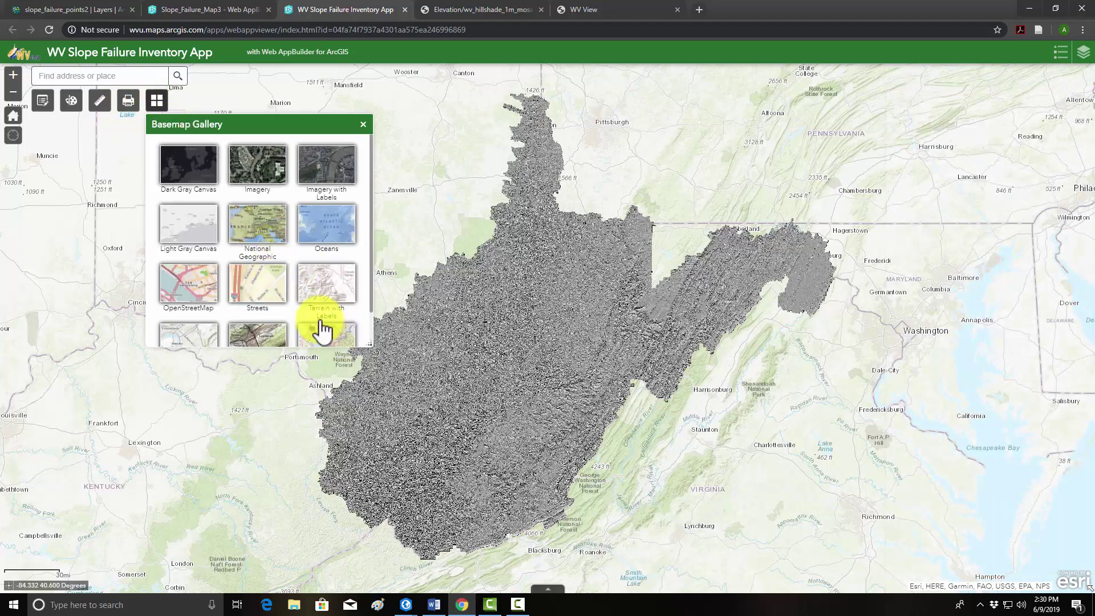
click(293, 307)
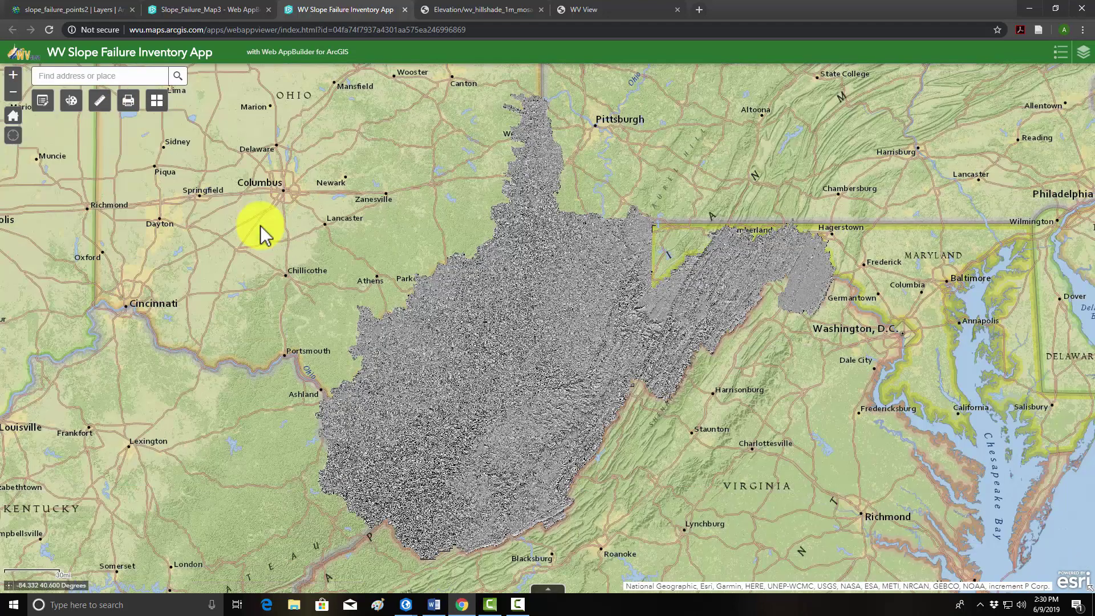
click(158, 101)
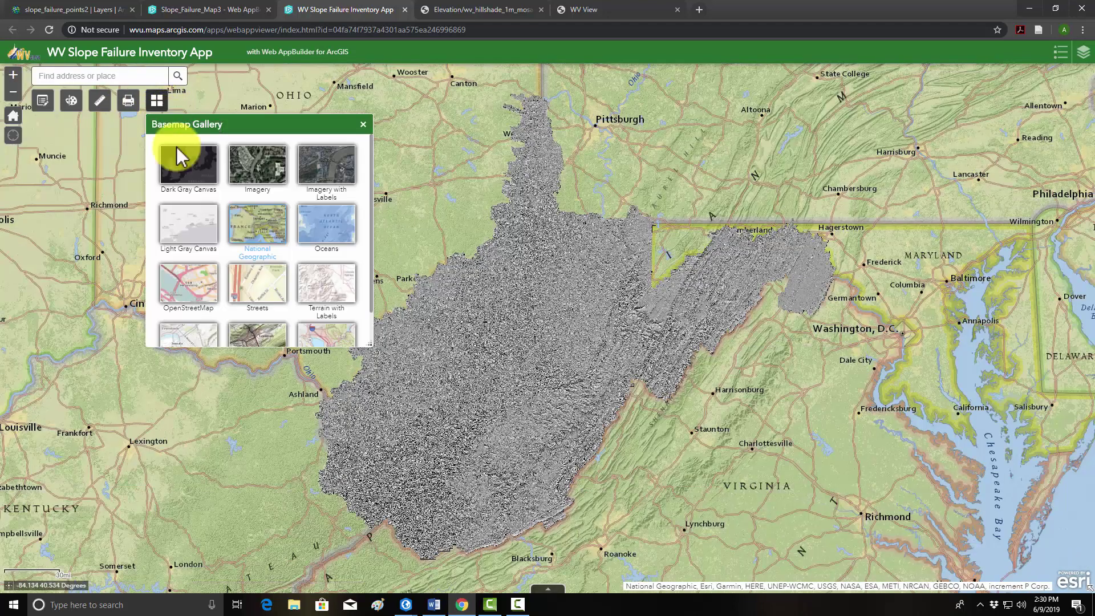
click(244, 177)
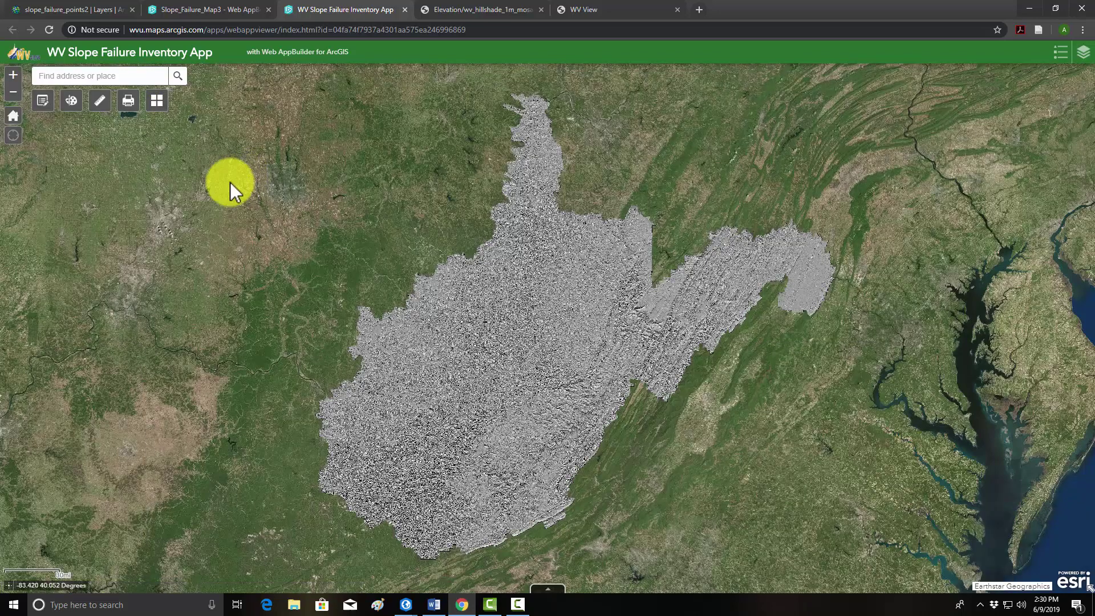
click(99, 101)
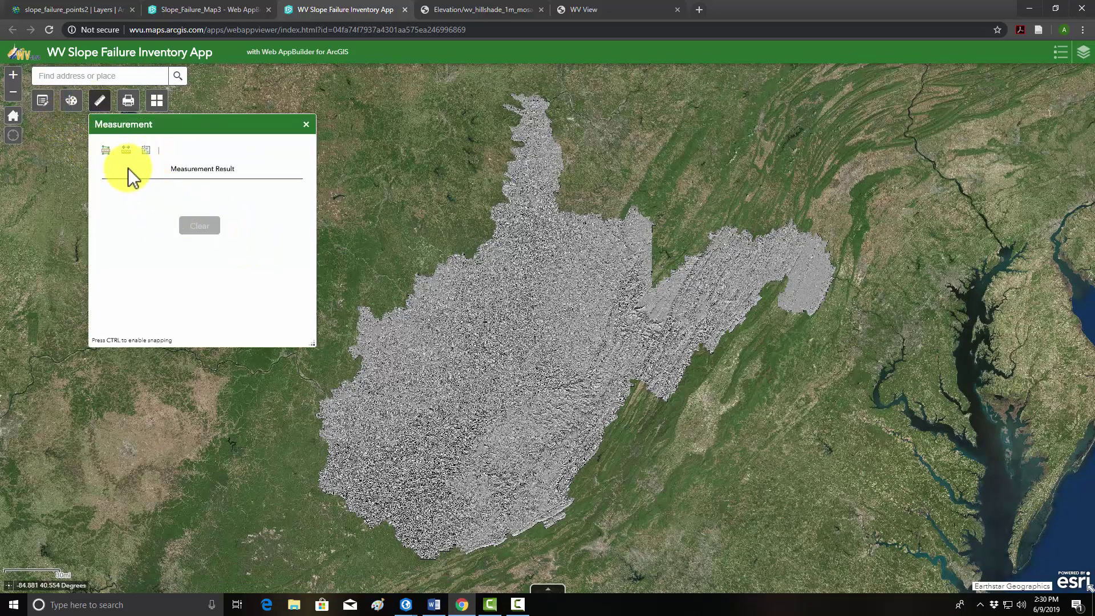
click(306, 124)
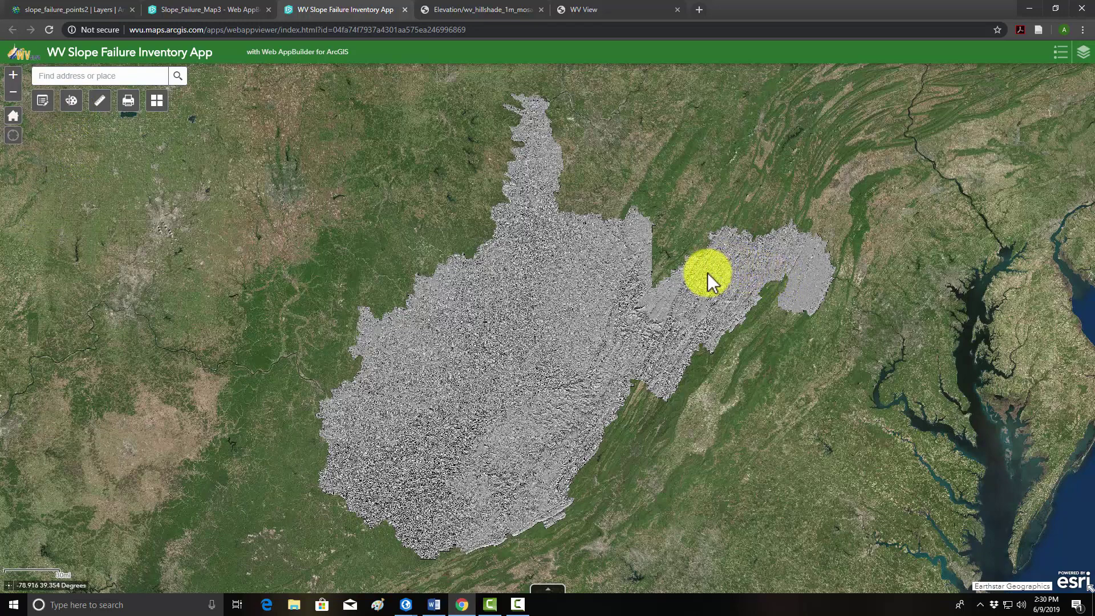
Zoom and pan into the 1 m hillshade of a hillside slope in eastern West Virginia.
scroll(650, 285, up, 3)
scroll(626, 271, up, 3)
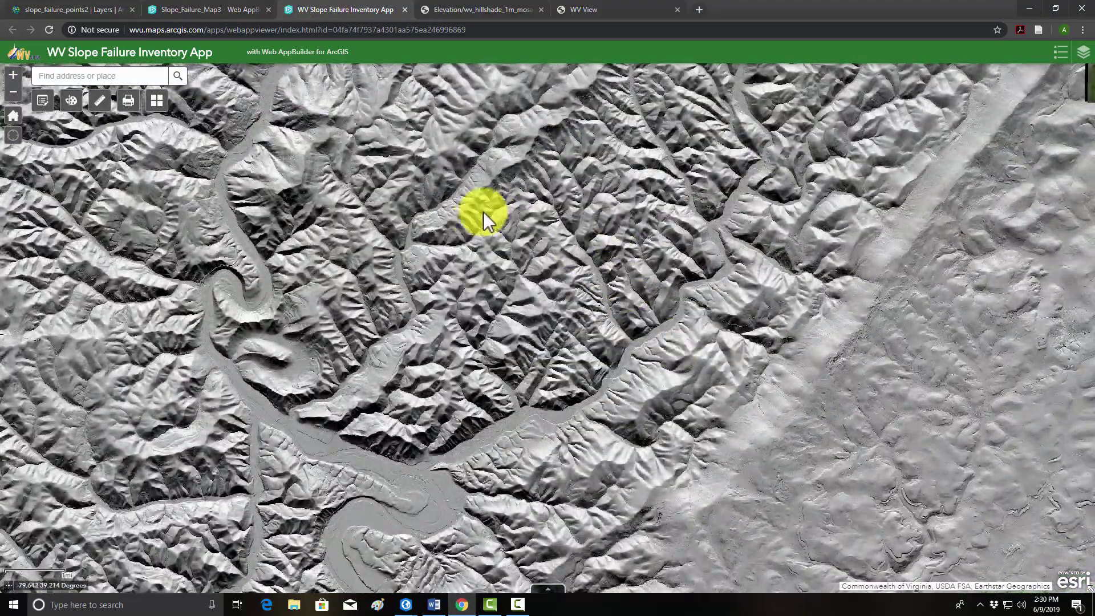
drag(484, 217, 515, 216)
scroll(502, 394, up, 3)
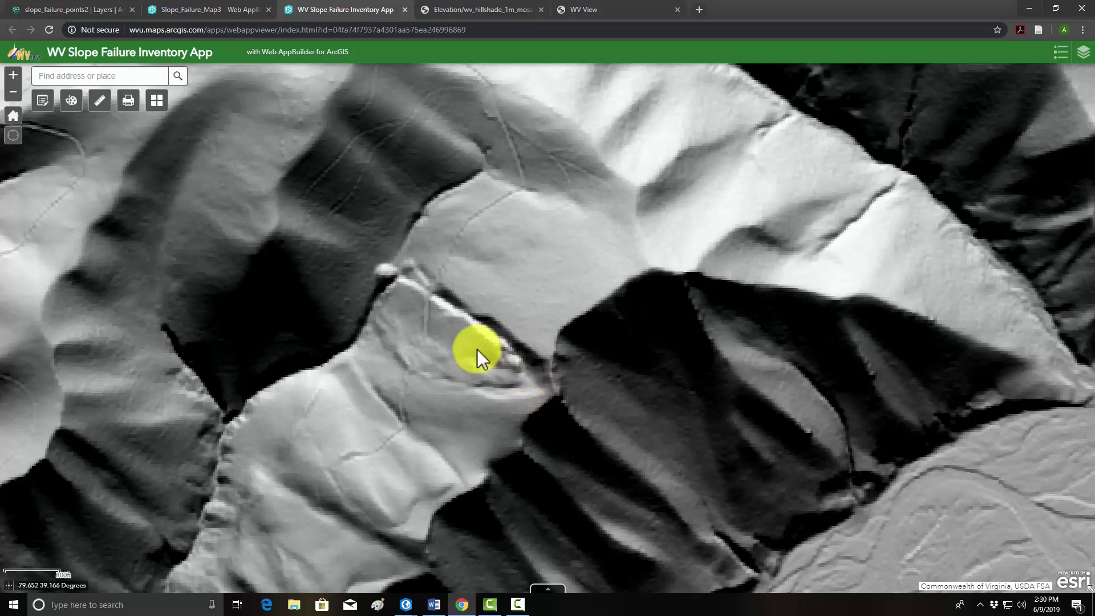
scroll(476, 349, down, 1)
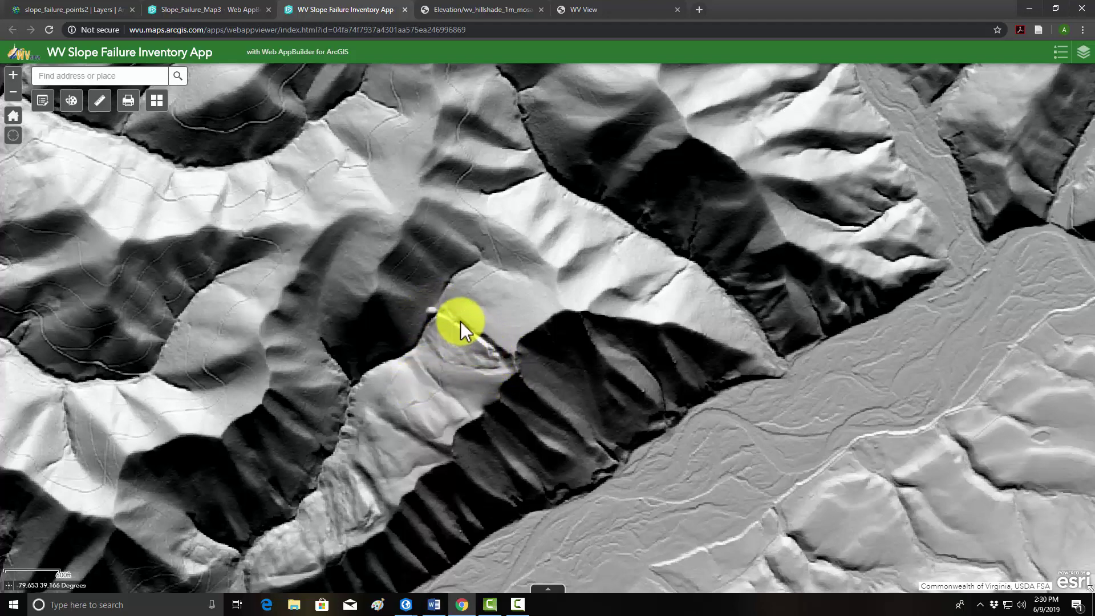
scroll(483, 344, up, 1)
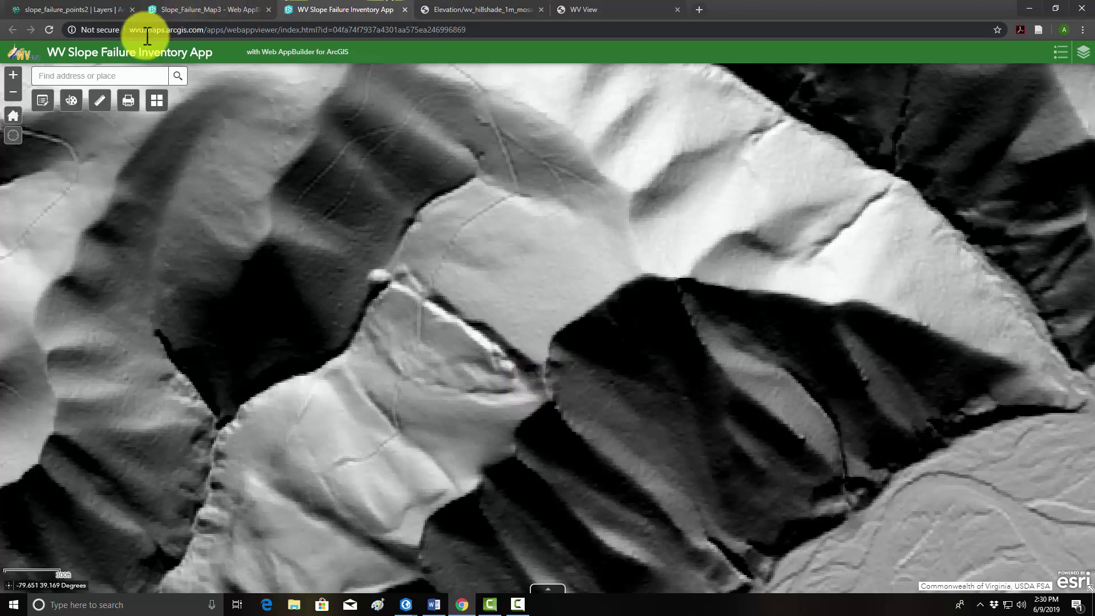
Place a new slope_failure_points2 point on the hillside slide.
click(42, 107)
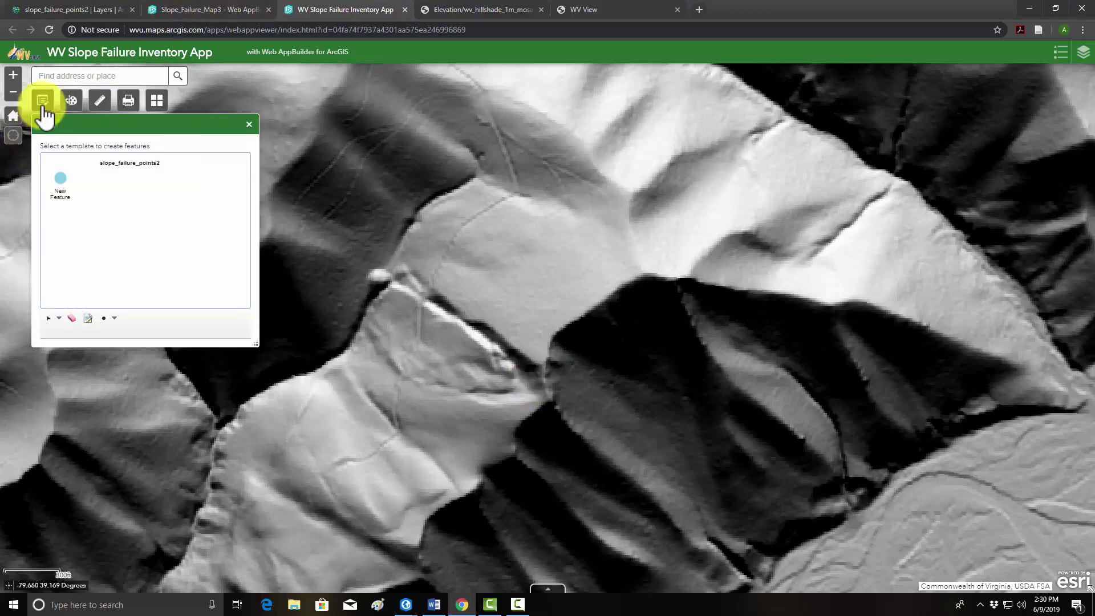
click(60, 182)
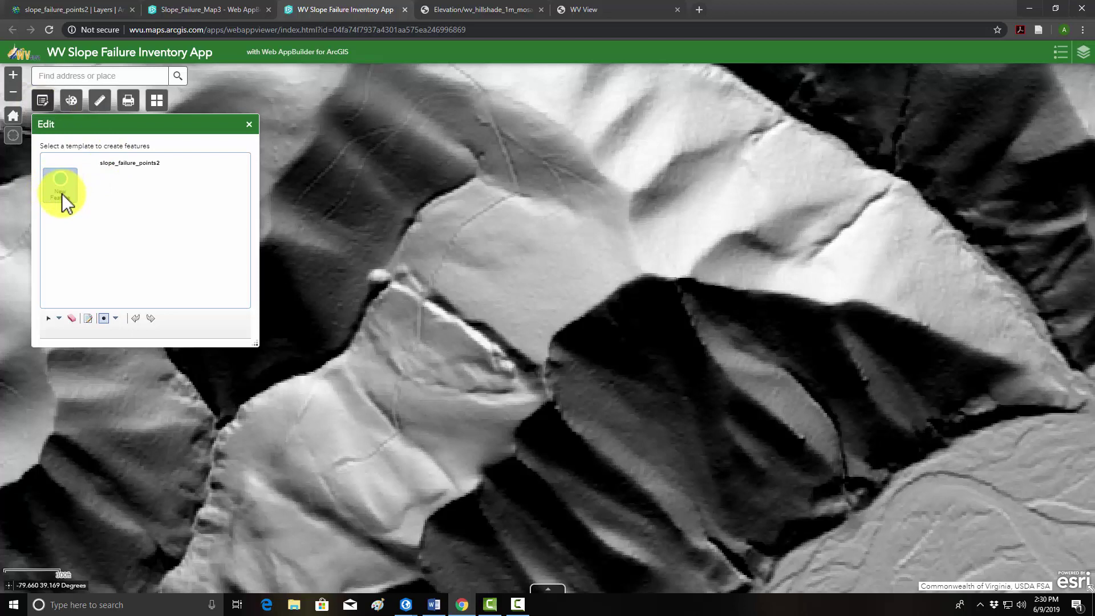
click(528, 386)
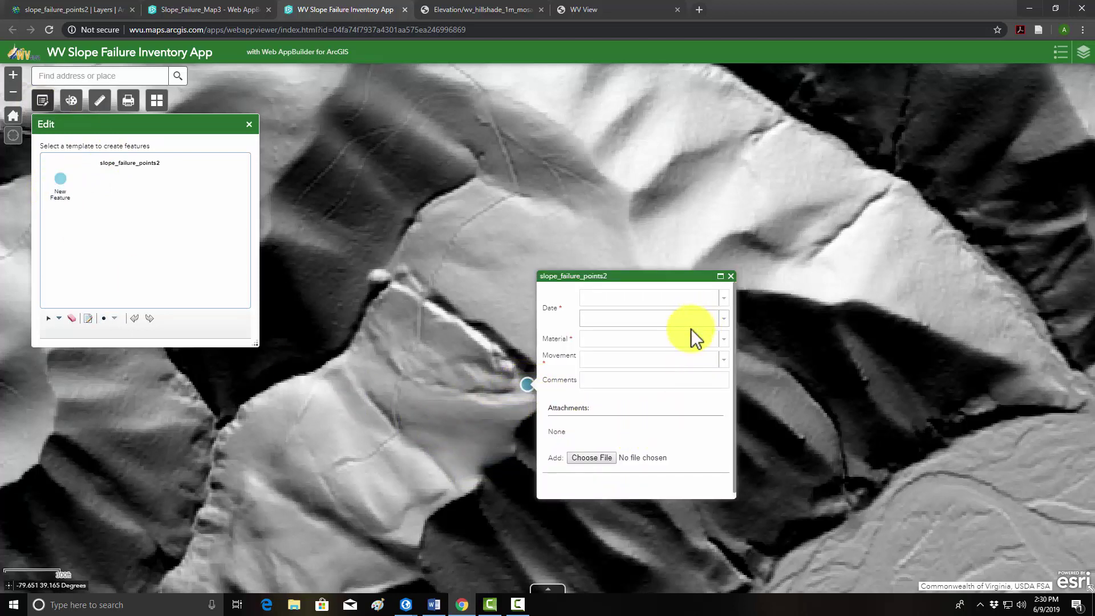
Set the failure date to 6/6/2019 and the time to 2:00 PM.
click(724, 299)
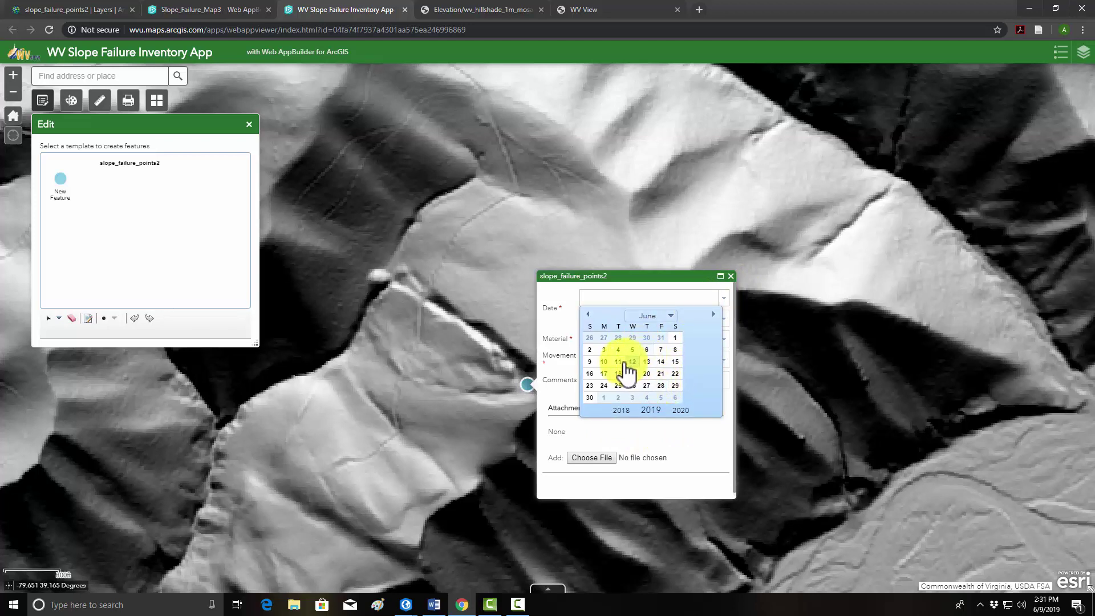
click(644, 350)
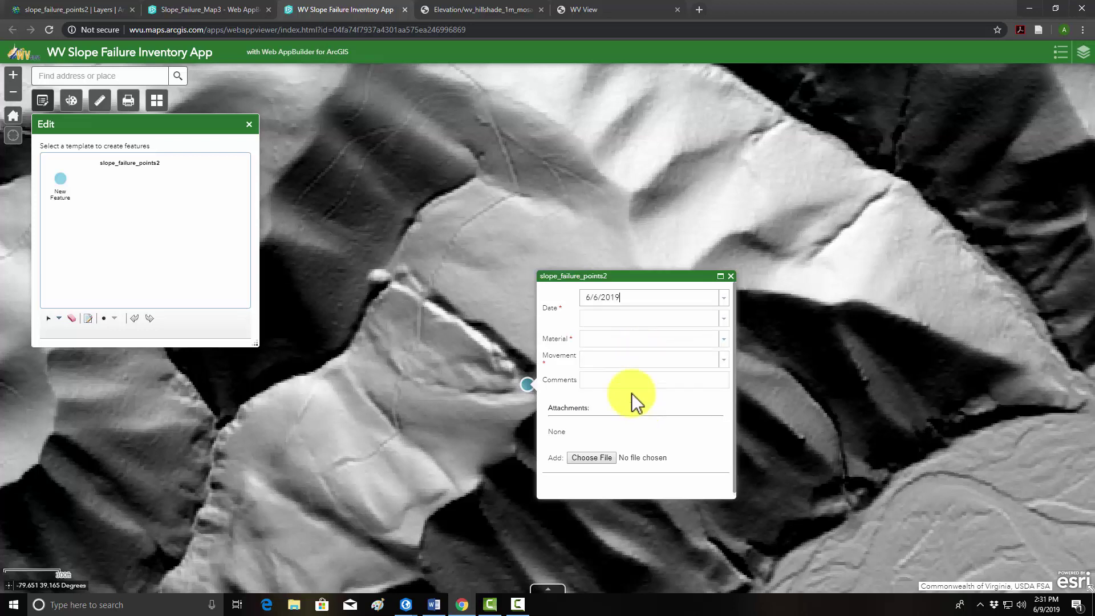
click(722, 320)
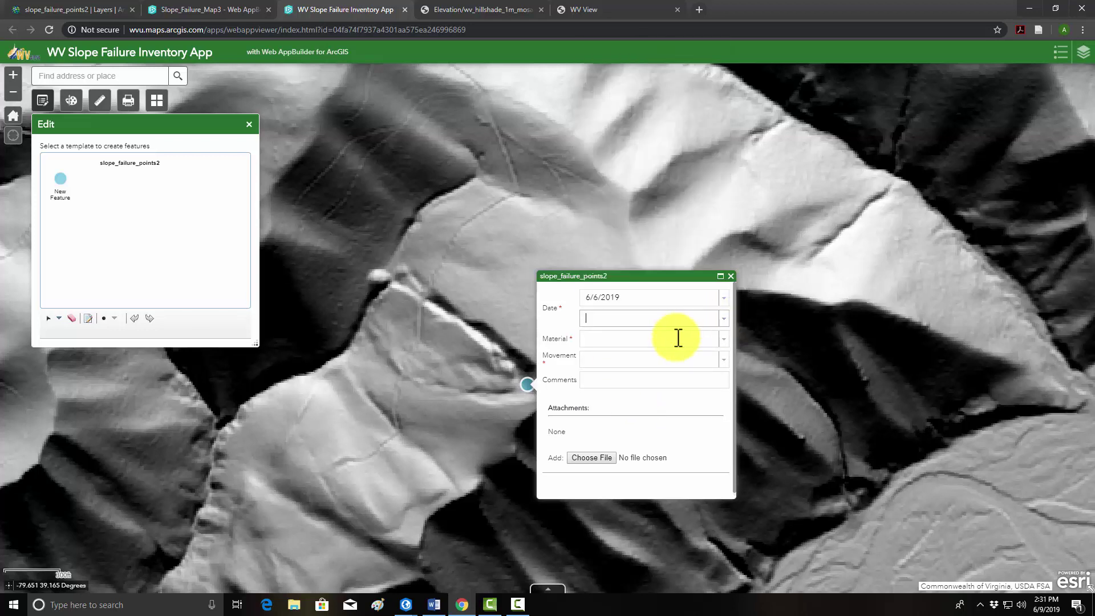
click(724, 319)
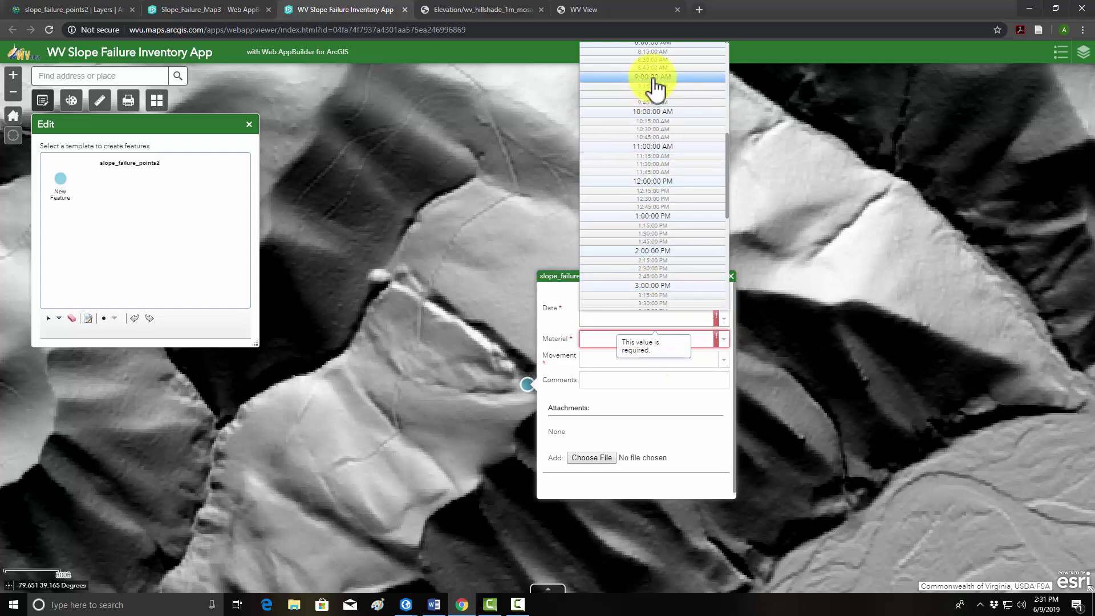
click(667, 251)
Set the material to Earth and the movement to Slide.
click(723, 339)
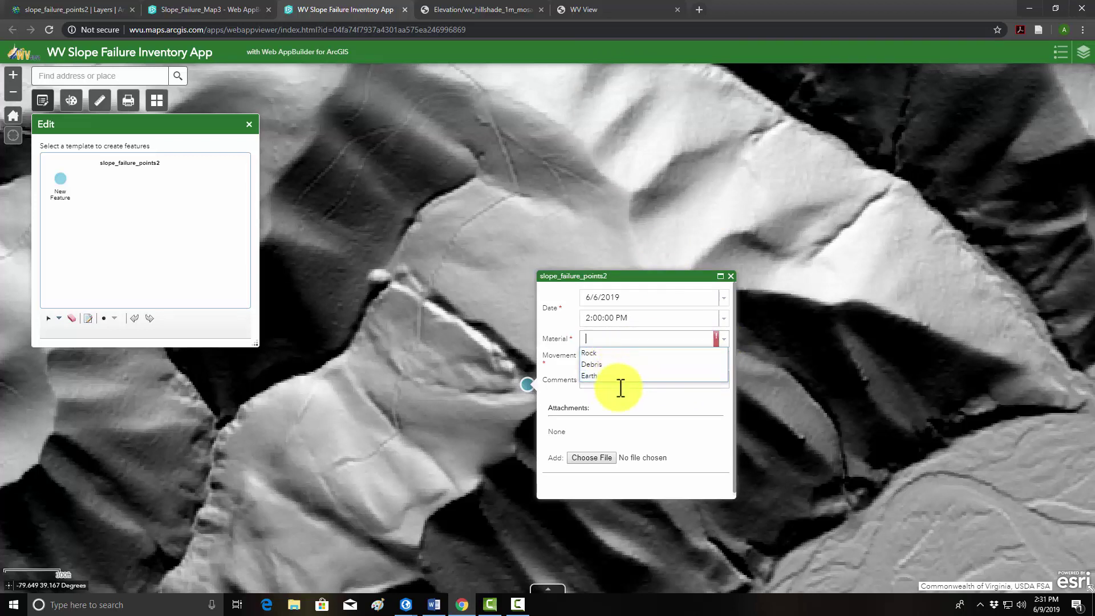
click(599, 365)
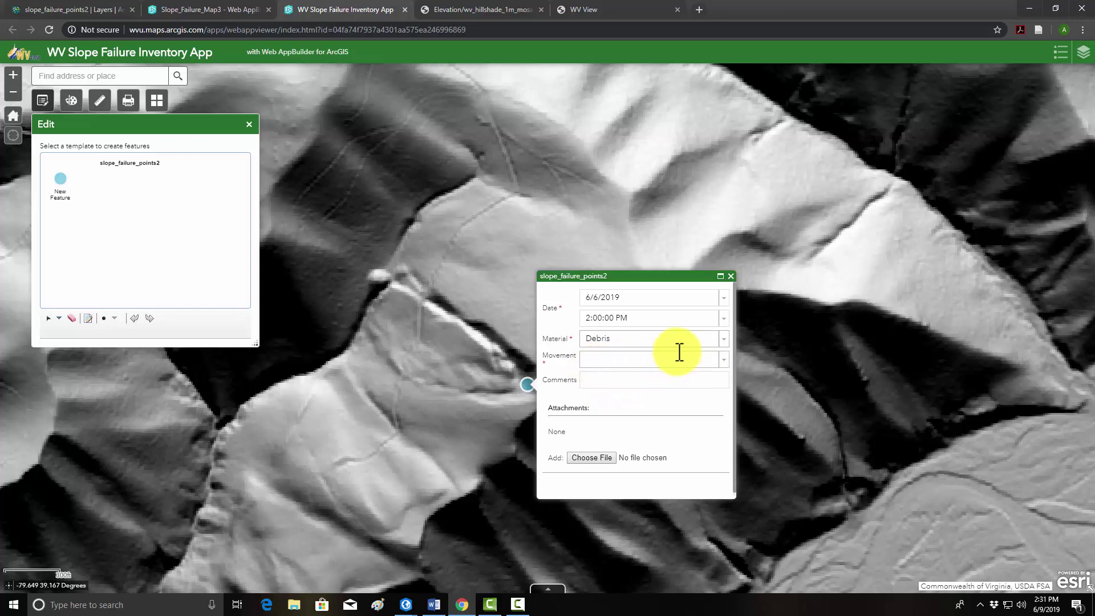
click(723, 360)
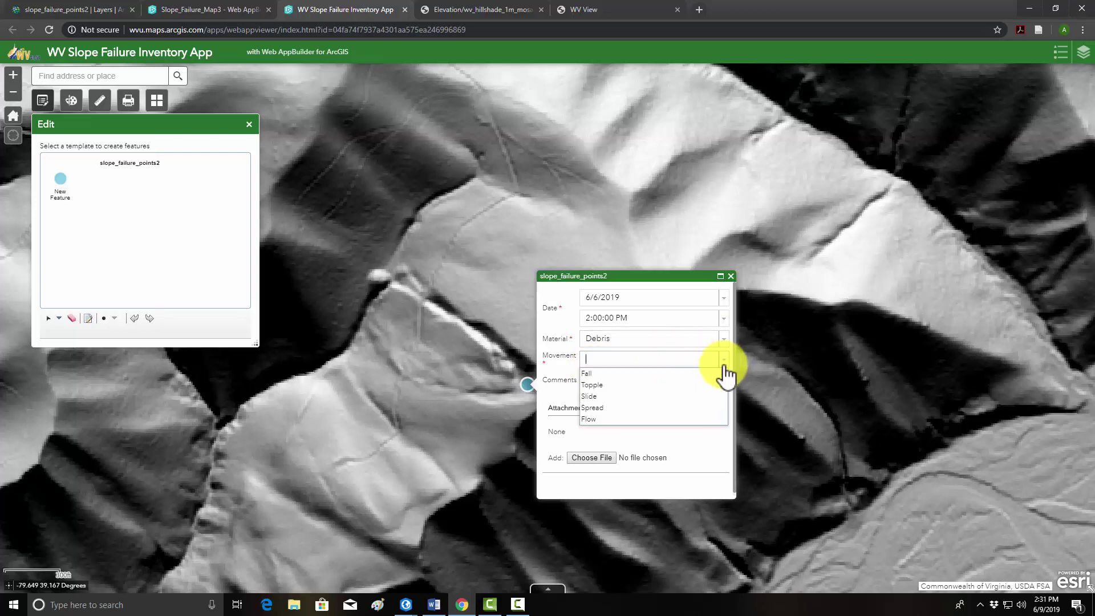
click(589, 398)
click(670, 341)
click(597, 374)
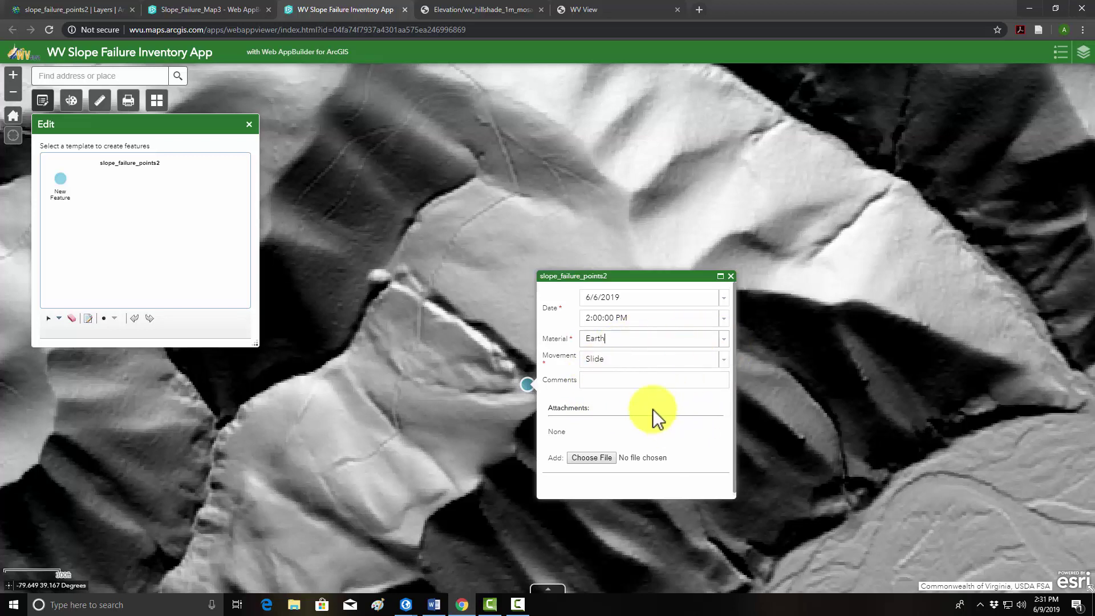
Add the comment 'Interpreted large slide' and close the attribute form.
click(616, 383)
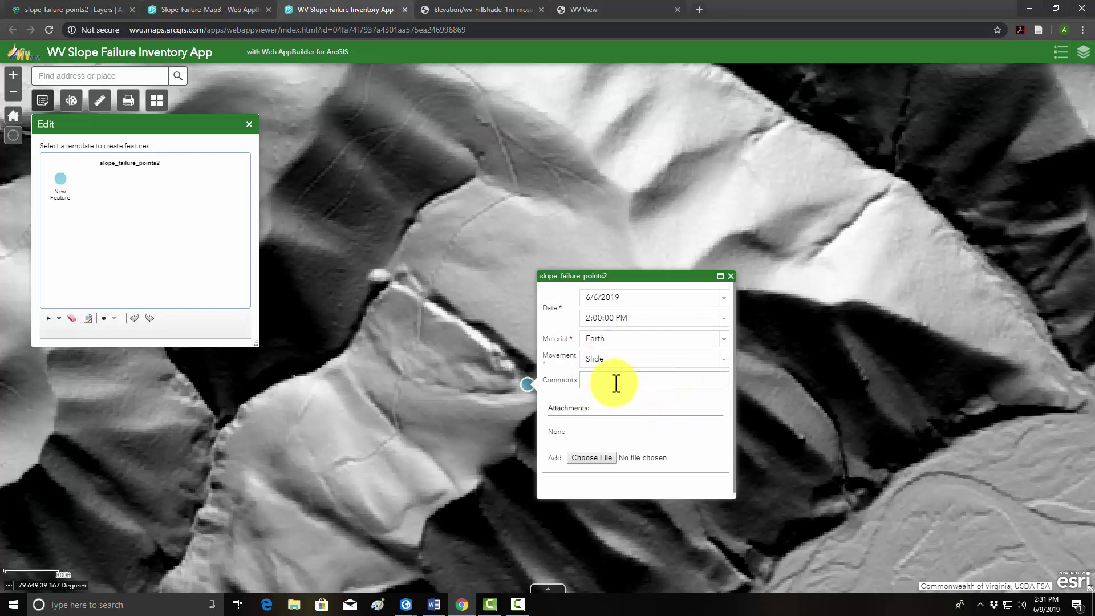
text(Interpre)
text(ted olar)
text(large slide)
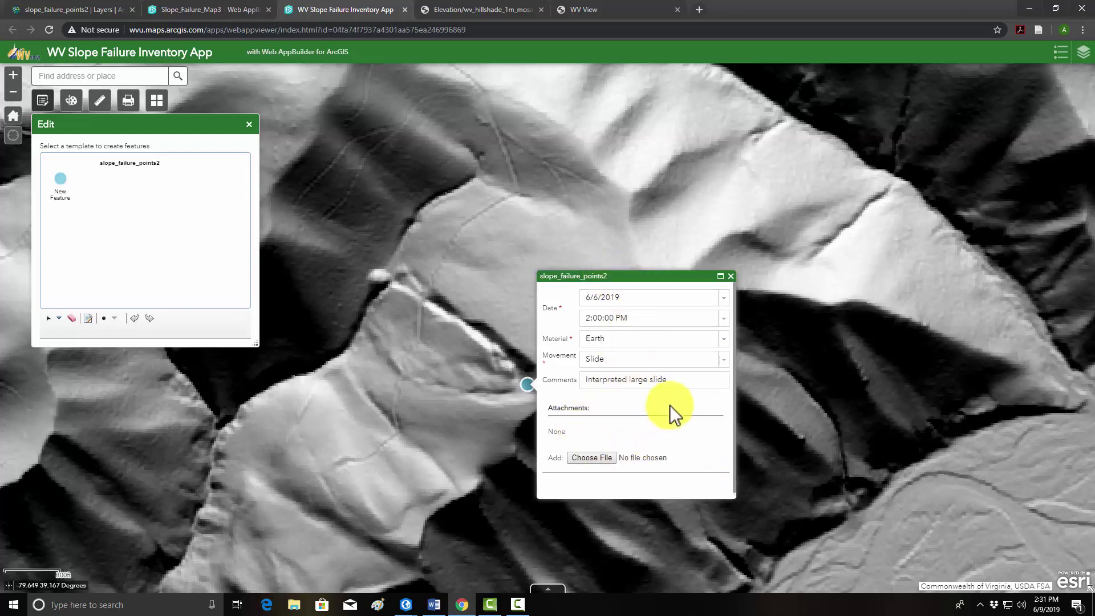
scroll(627, 427, down, 1)
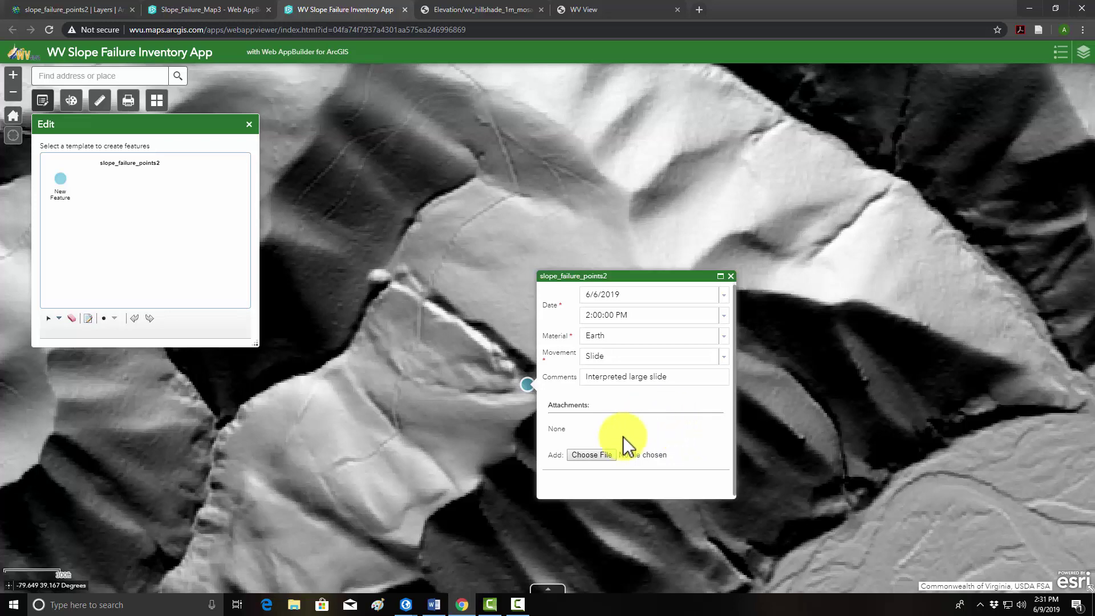
click(730, 276)
Zoom out to all of West Virginia and recenter the map on the state.
scroll(545, 374, down, 1)
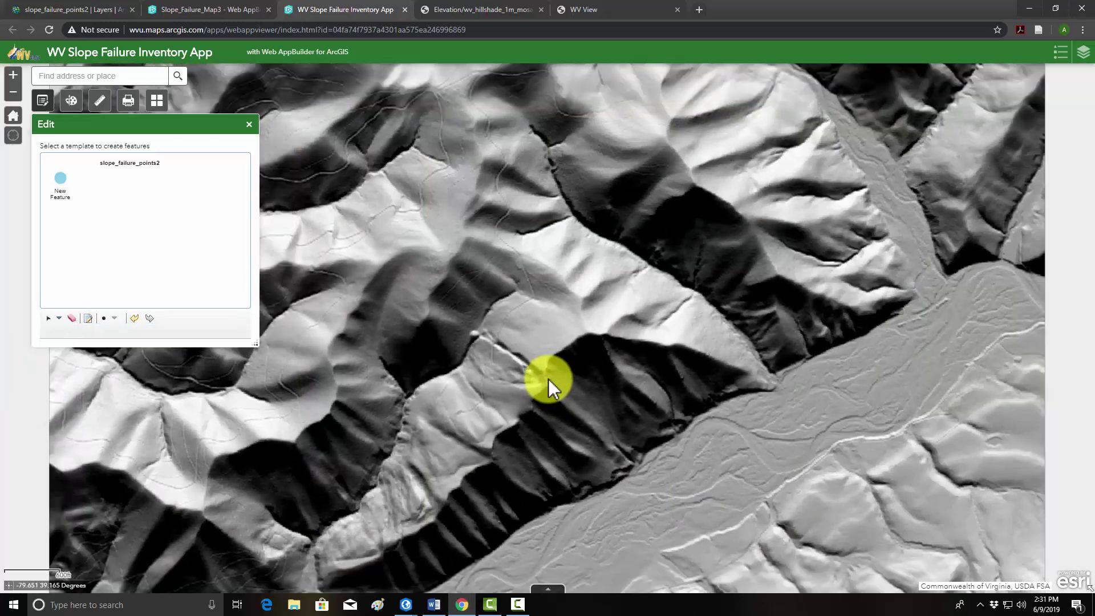
scroll(547, 378, down, 3)
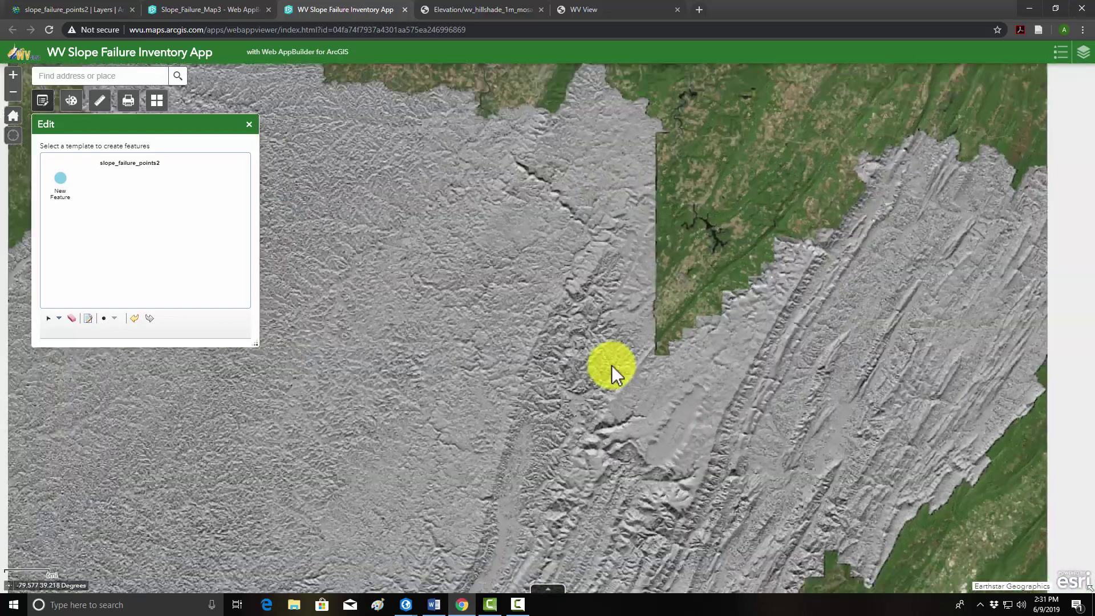
scroll(604, 370, down, 5)
drag(588, 391, 575, 334)
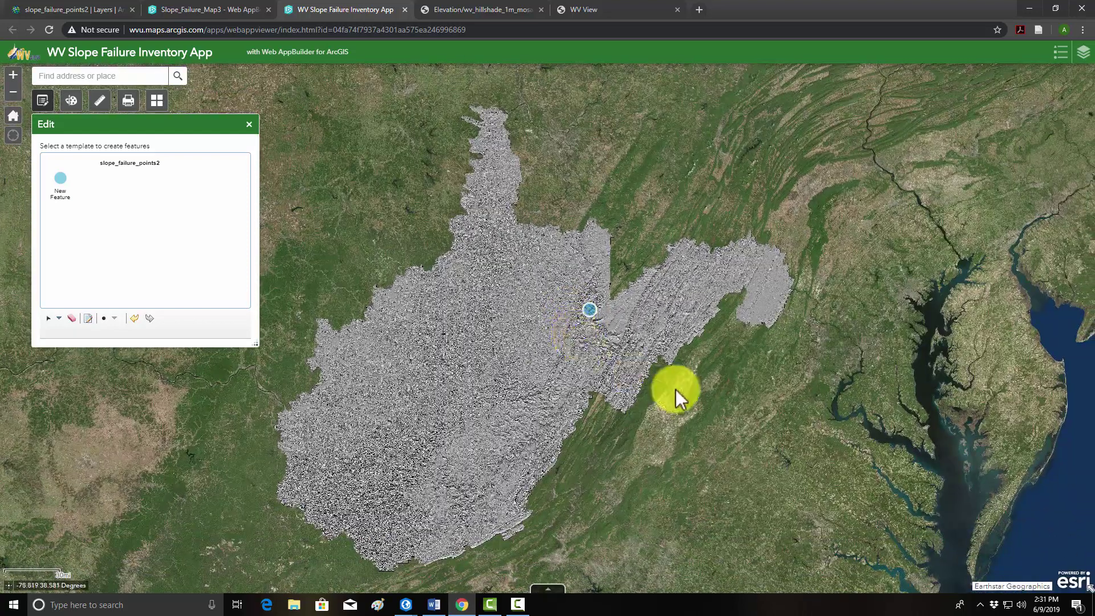
drag(475, 376, 481, 364)
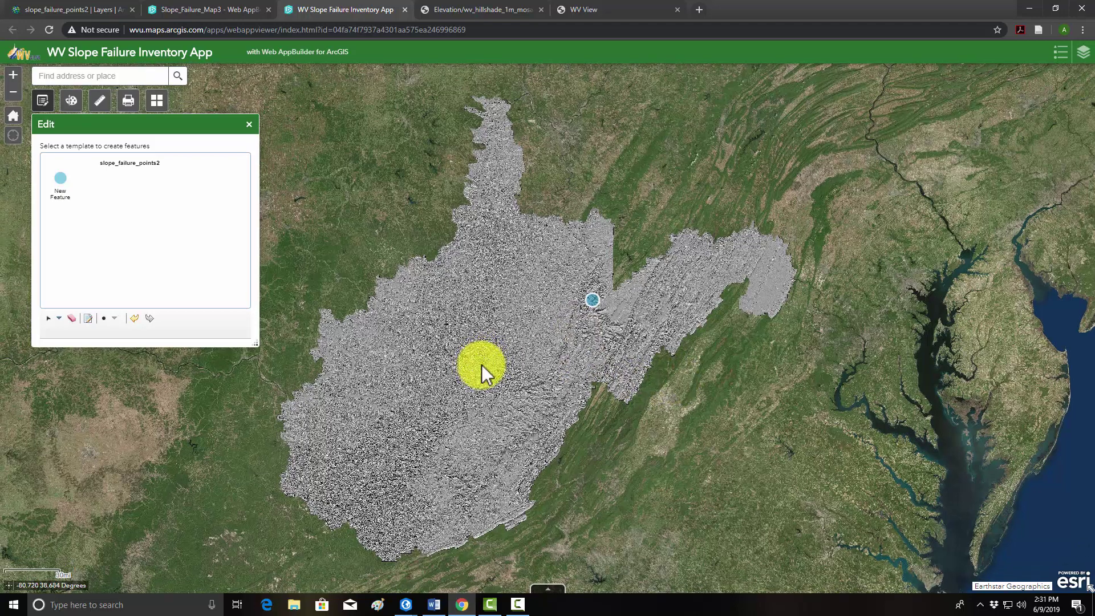